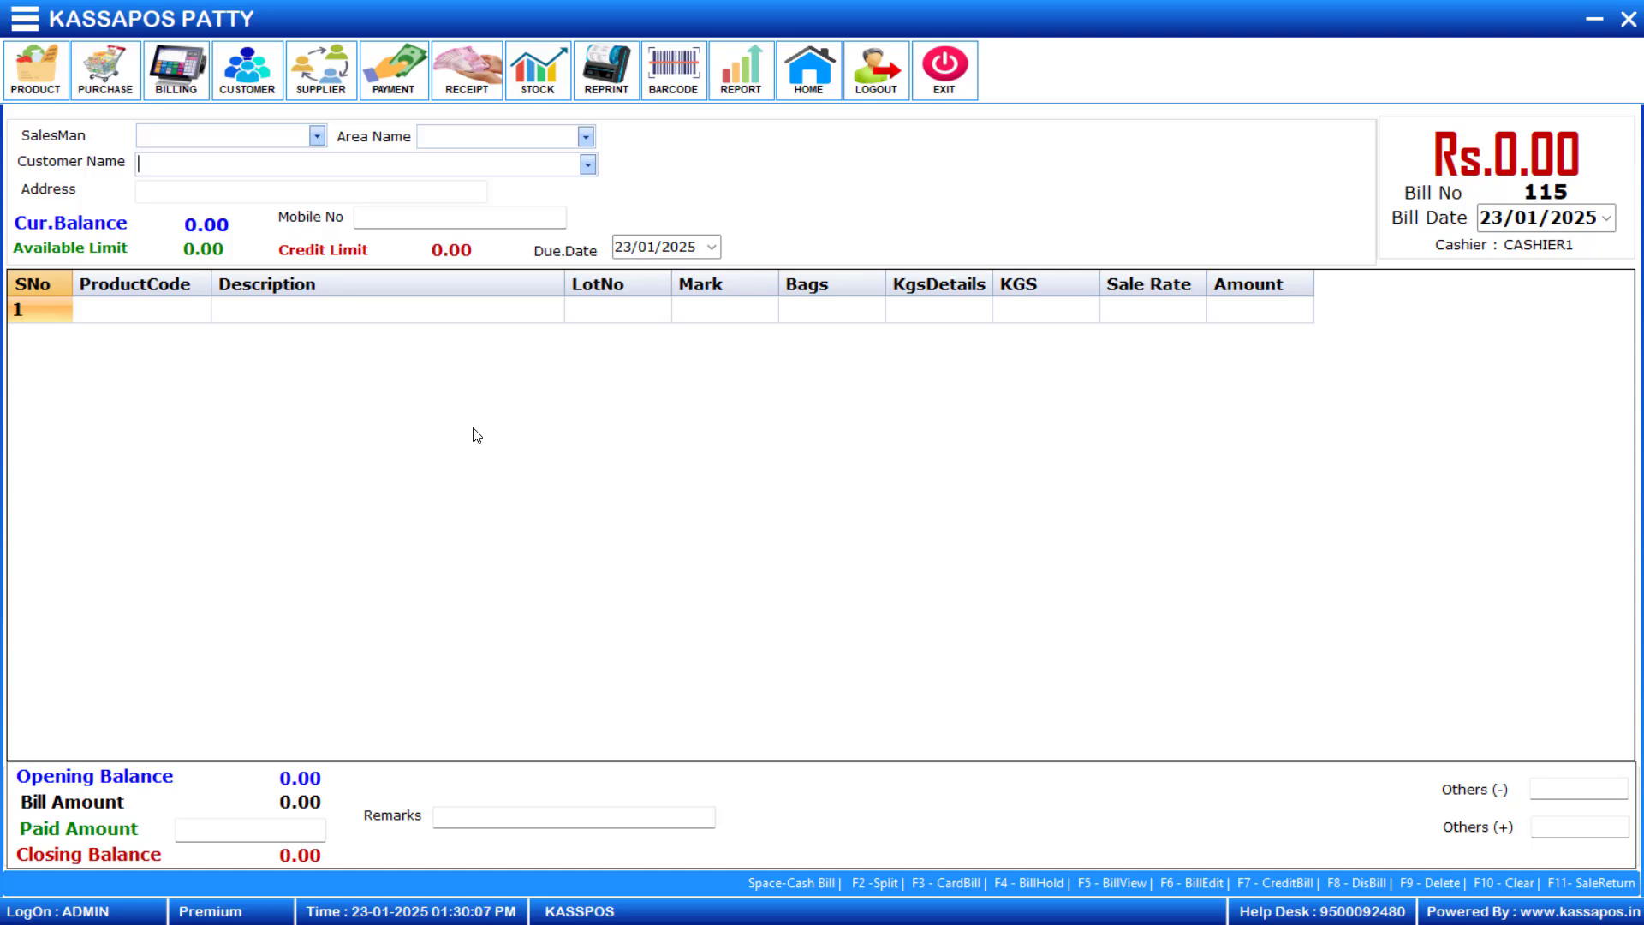
- Select the customer for the new sales bill by entering their customer code
text(A)
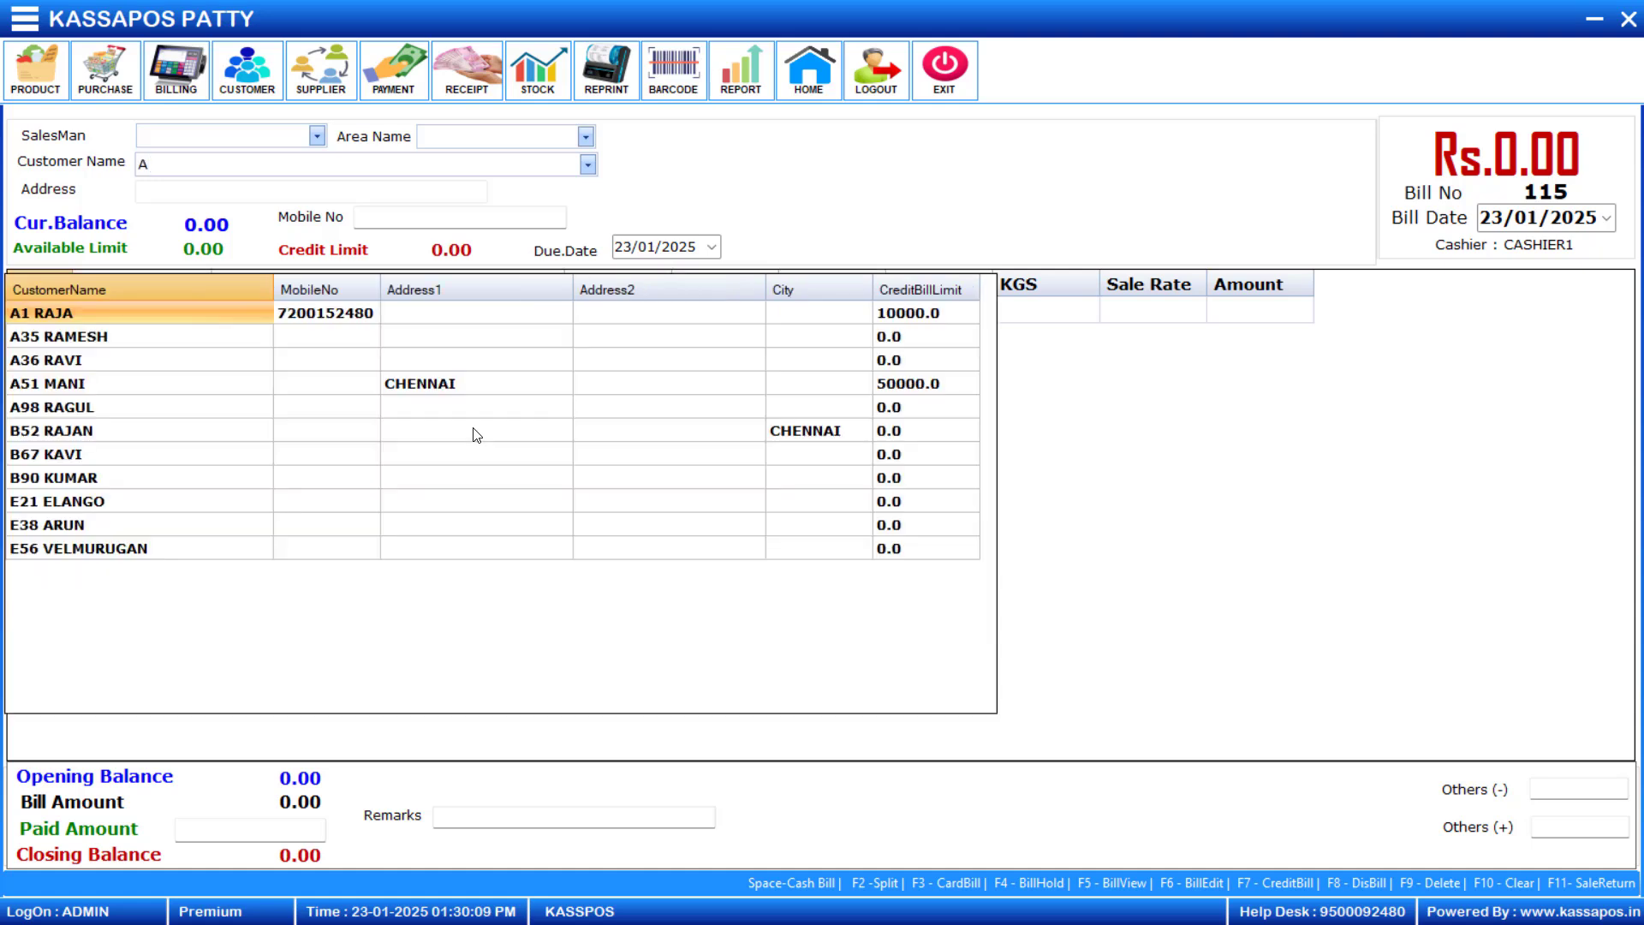
text(36)
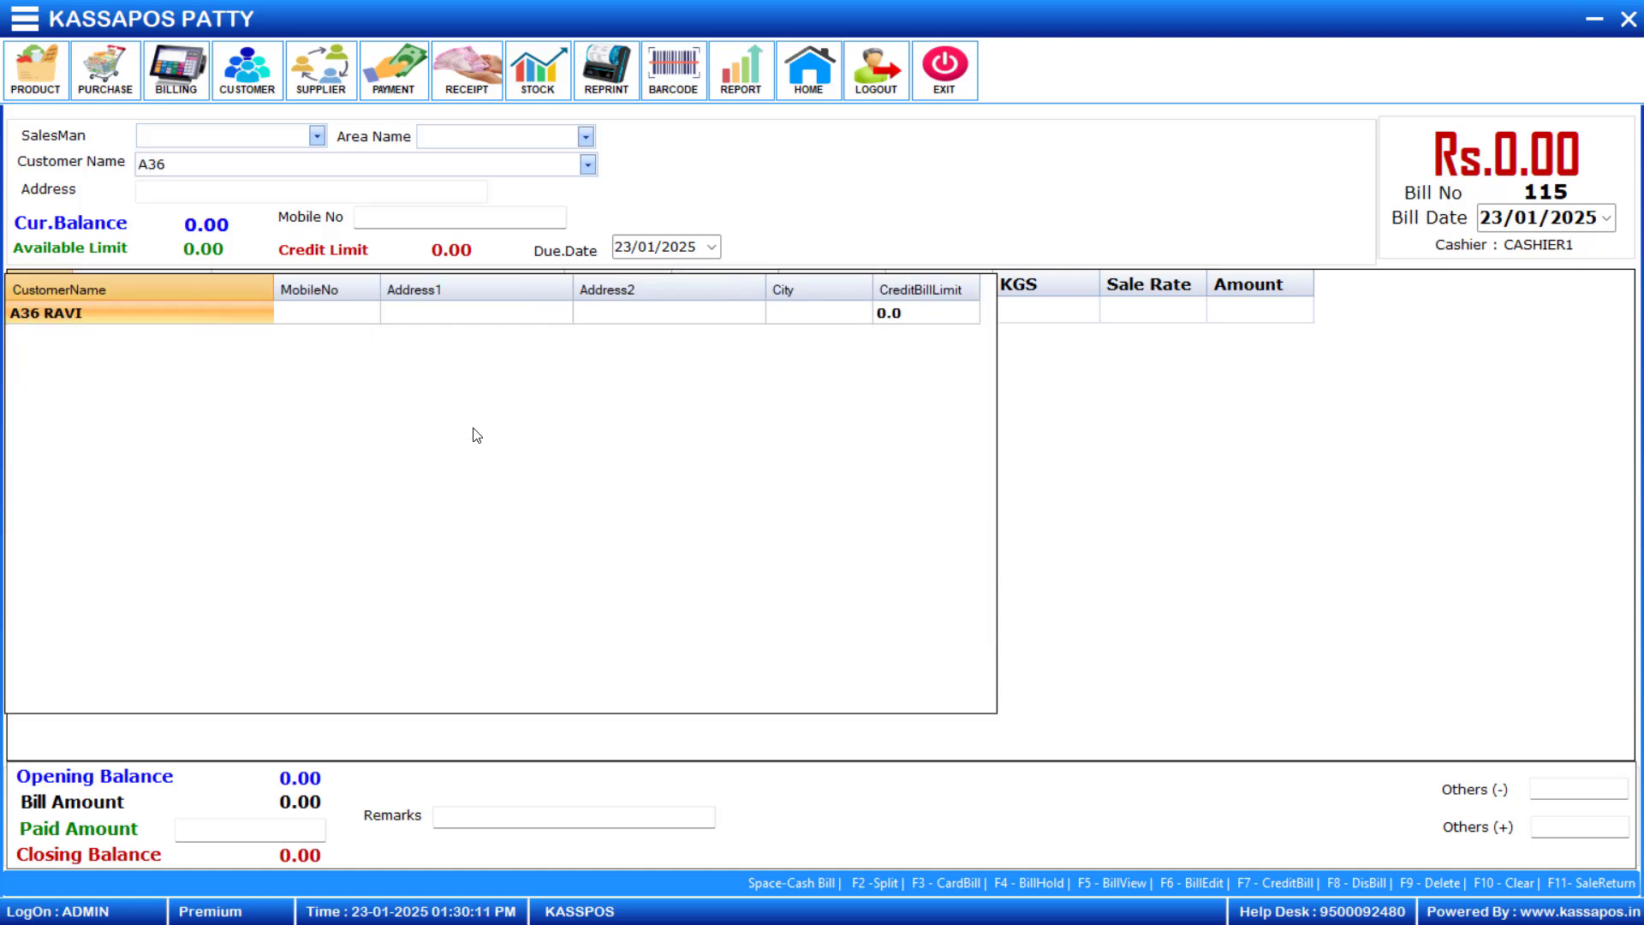
key(Return)
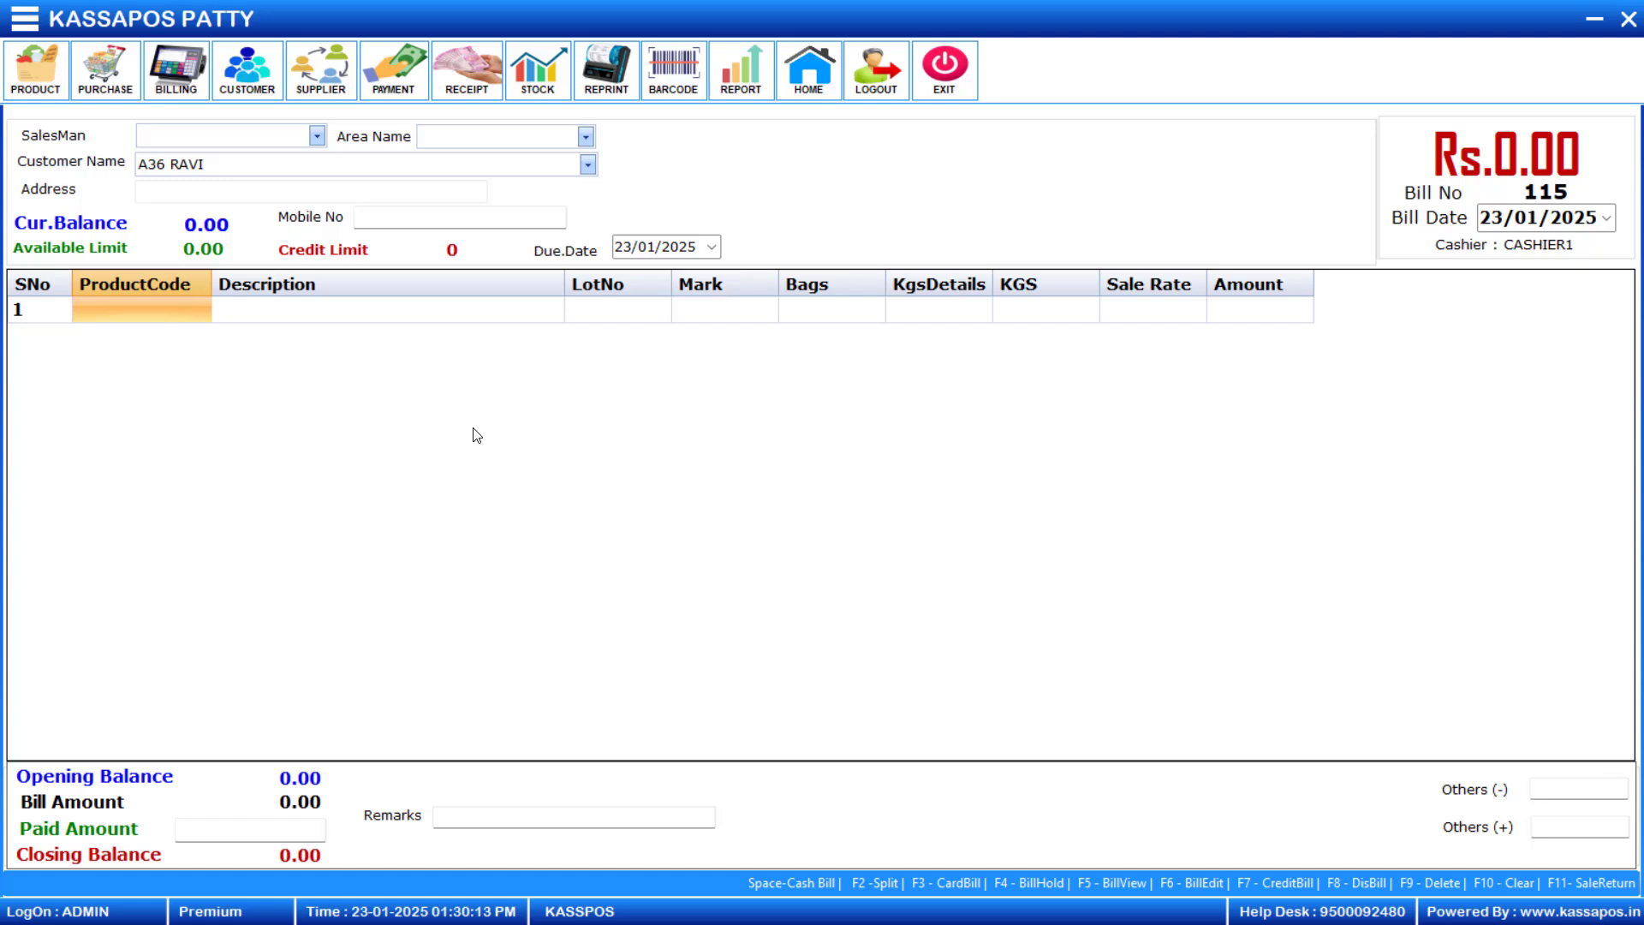
text(3)
key(Return)
key(Escape)
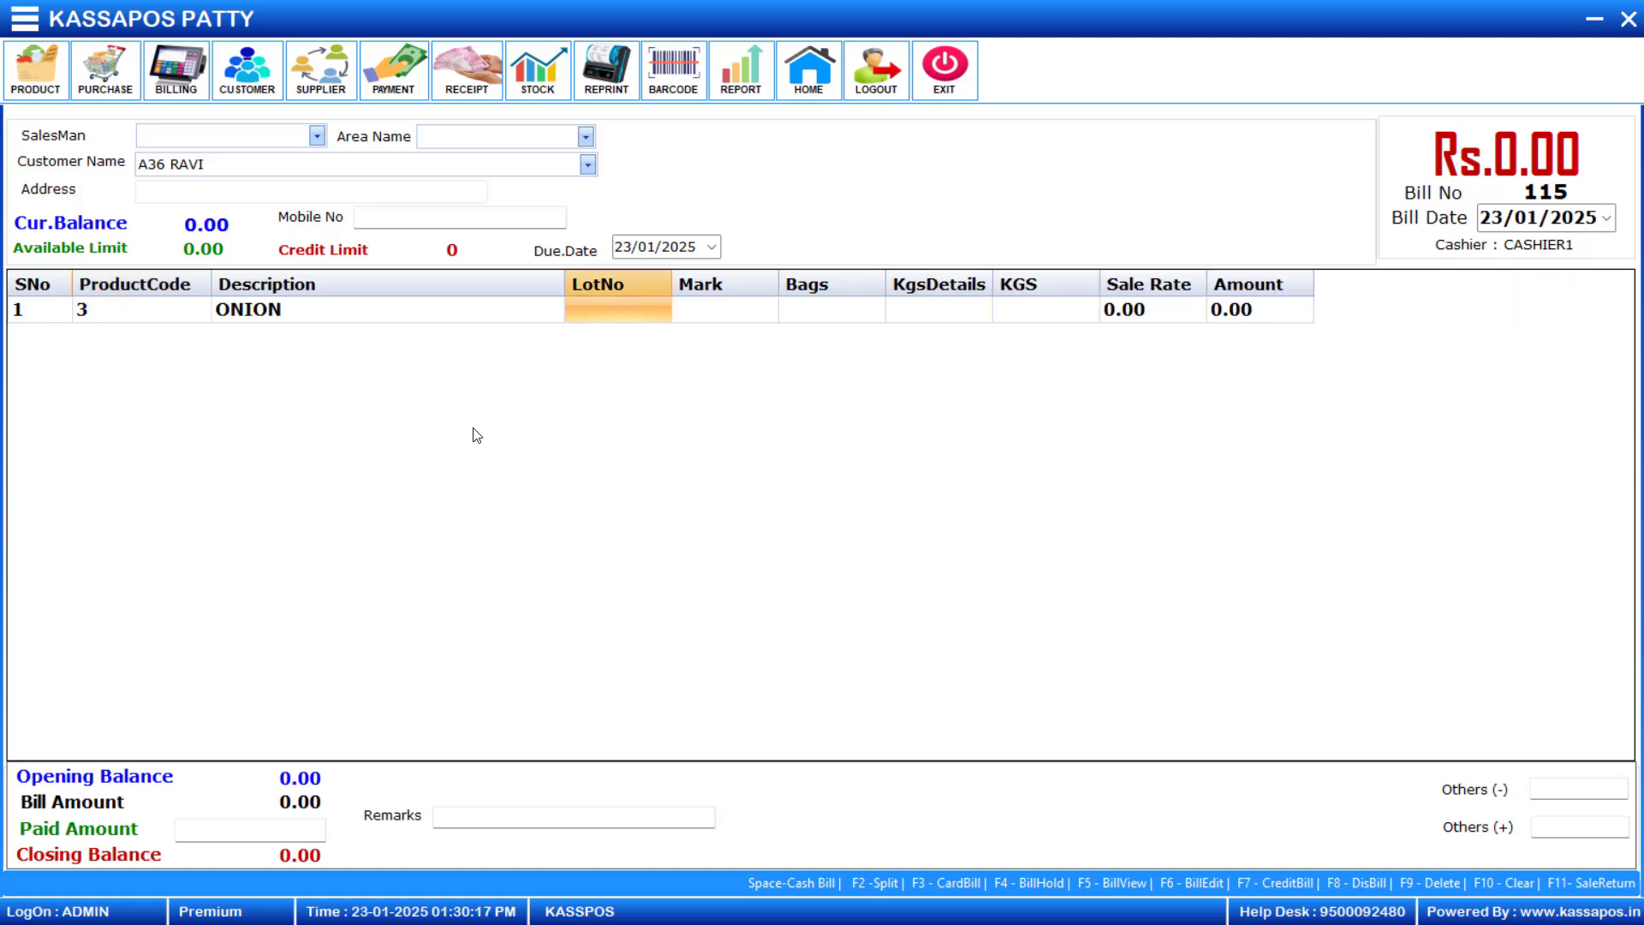
key(F9)
key(Return)
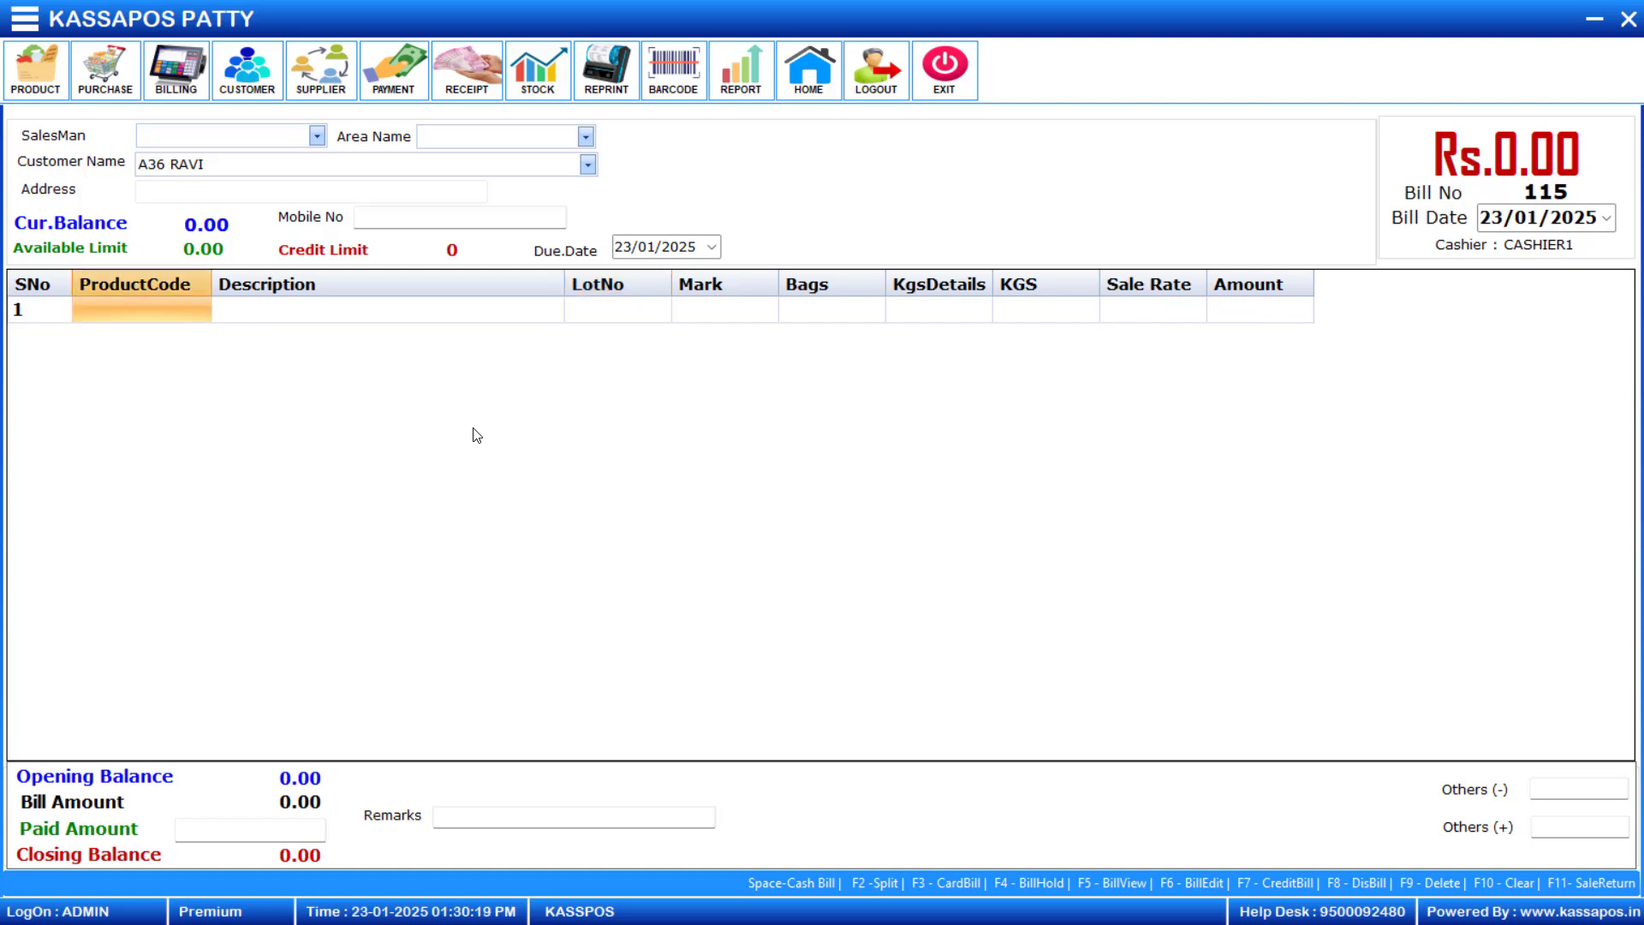
- Add Carrot to the bill from lot 10 with bag weights 52+53+56 and a sale rate of 25
key(Return)
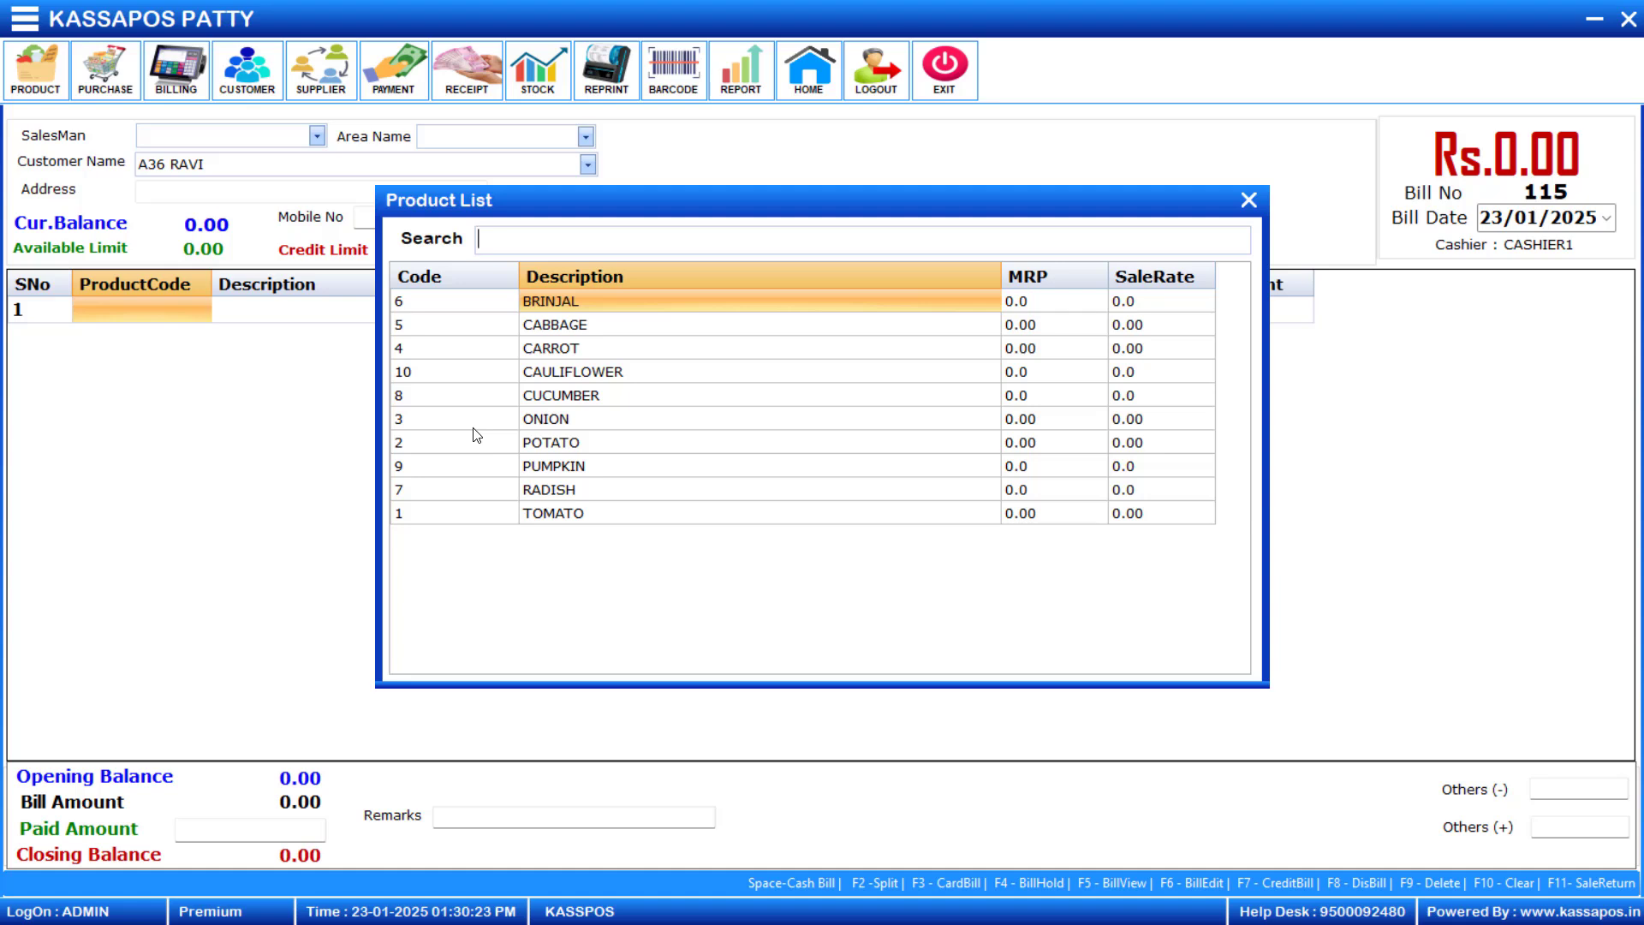
key(Down)
key(Down)
key(Return)
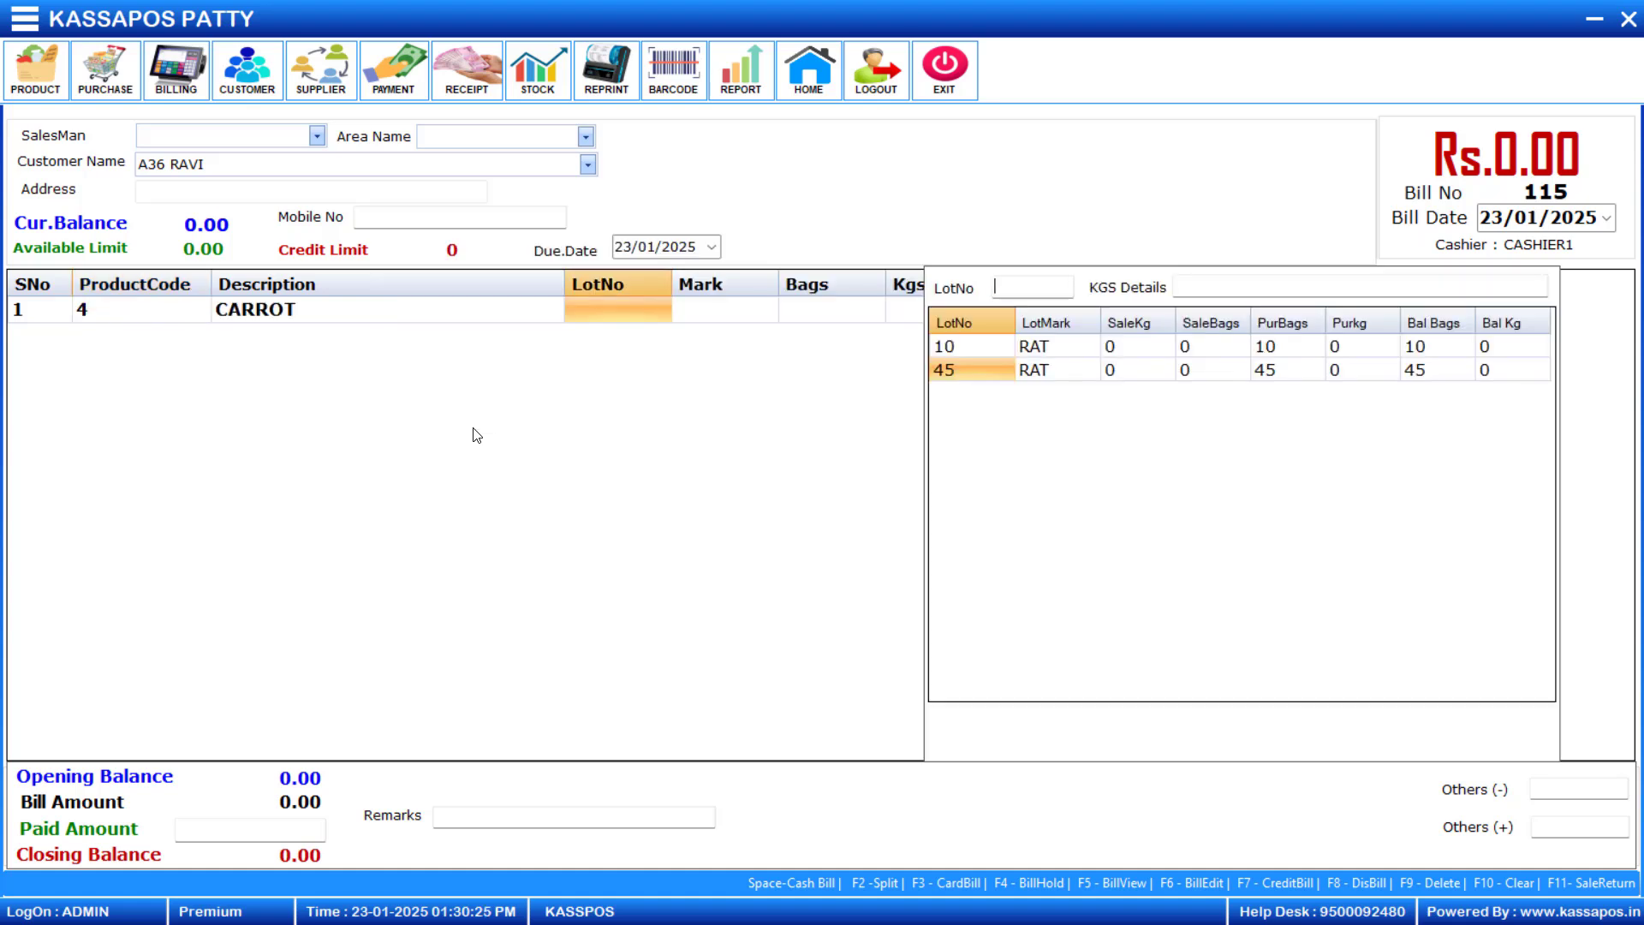
text(10)
key(Return)
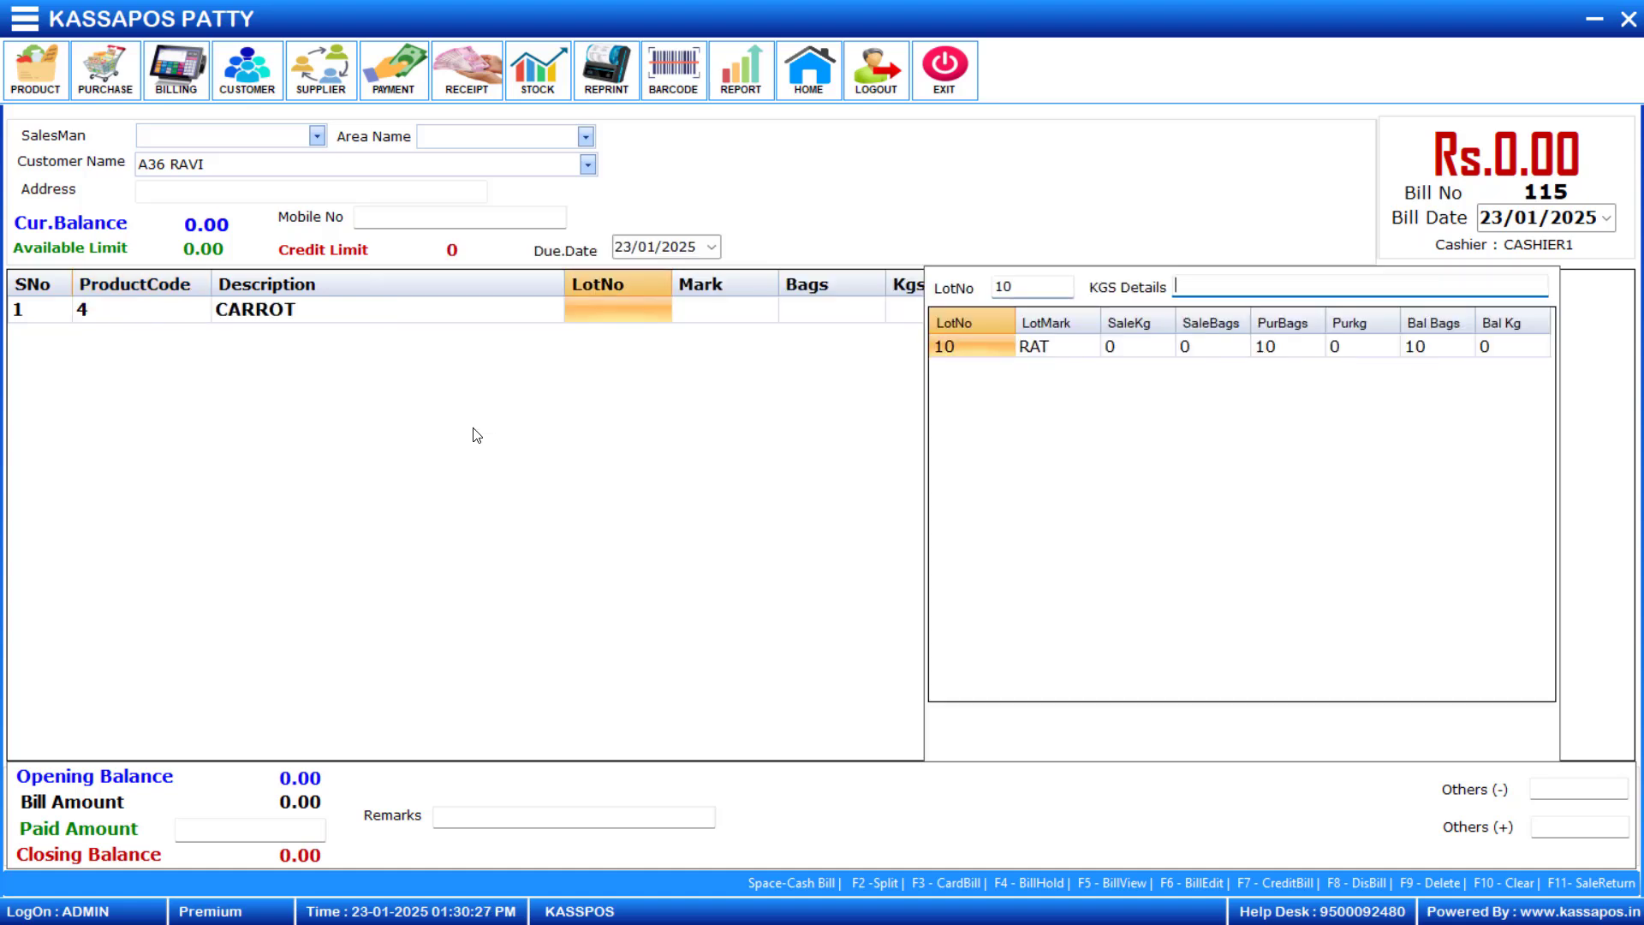
text(52+53+56)
key(Return)
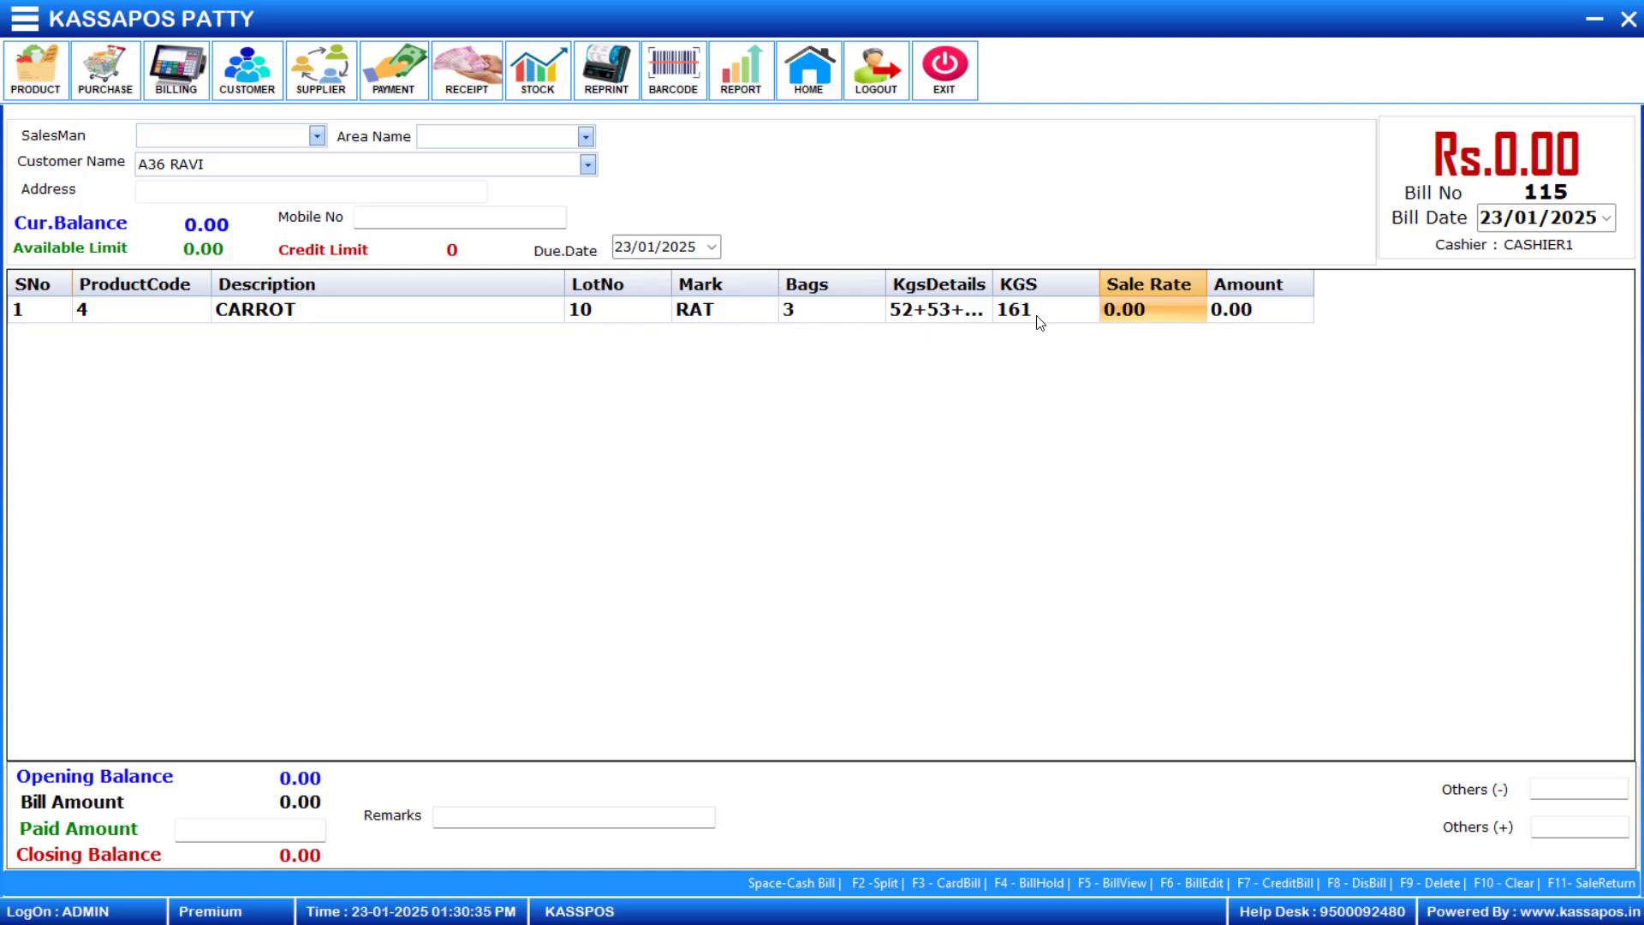
text(25)
key(Return)
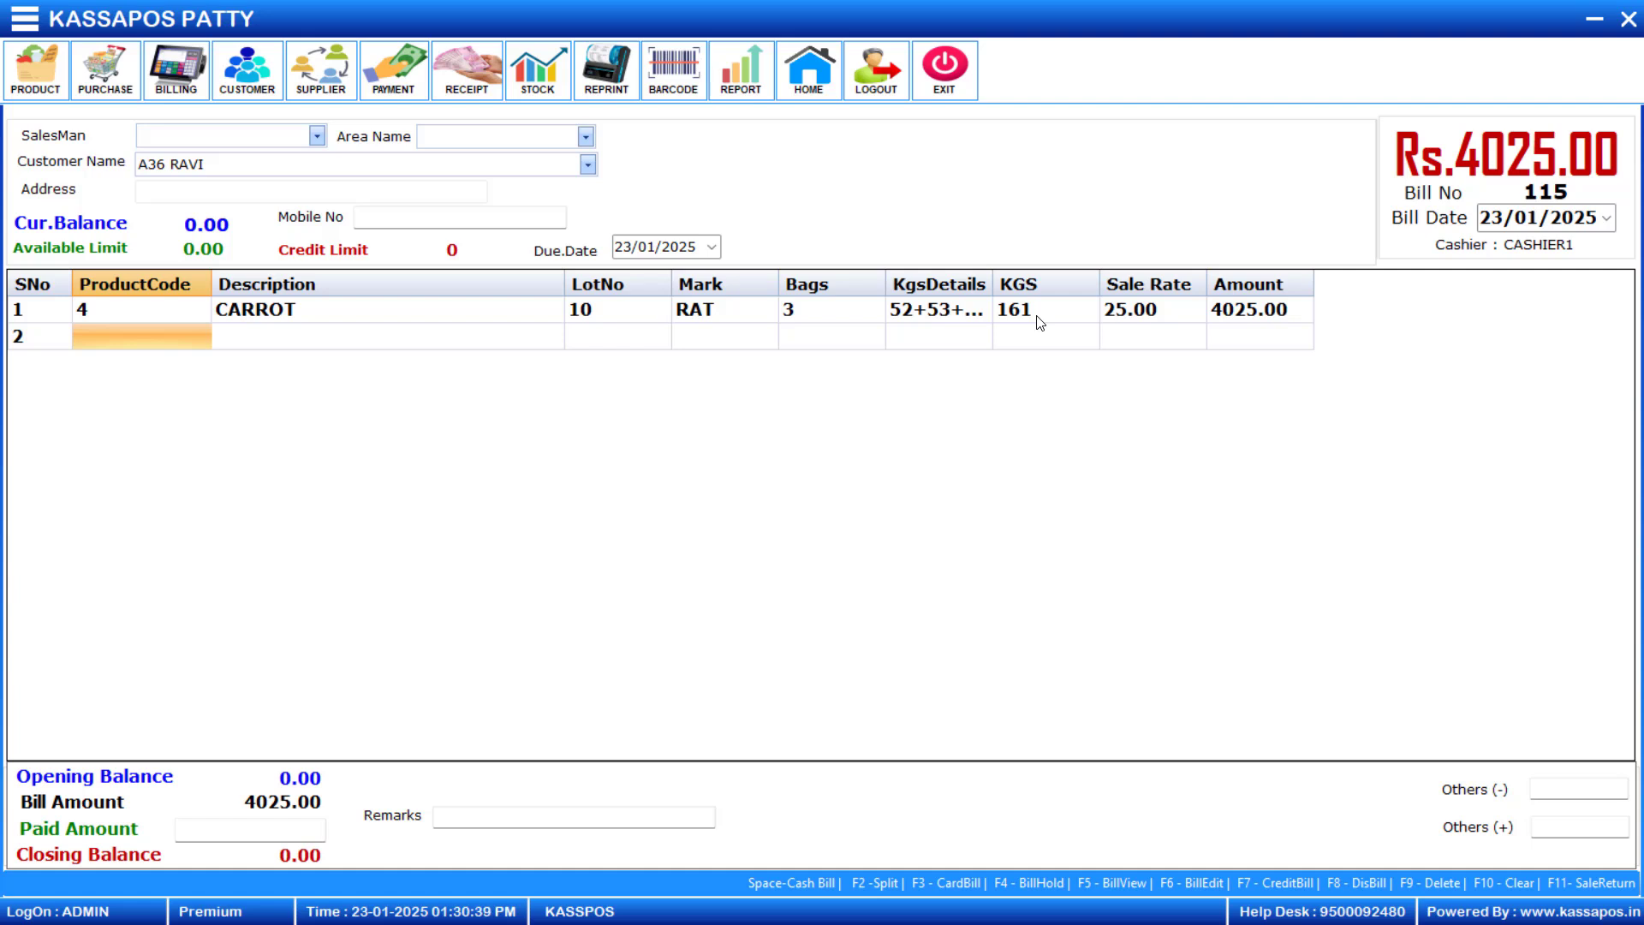
- Add Onion (product code 3) from lot 40 with 5 bags, no weight details and a sale rate of 30
text(3)
key(Return)
text(40)
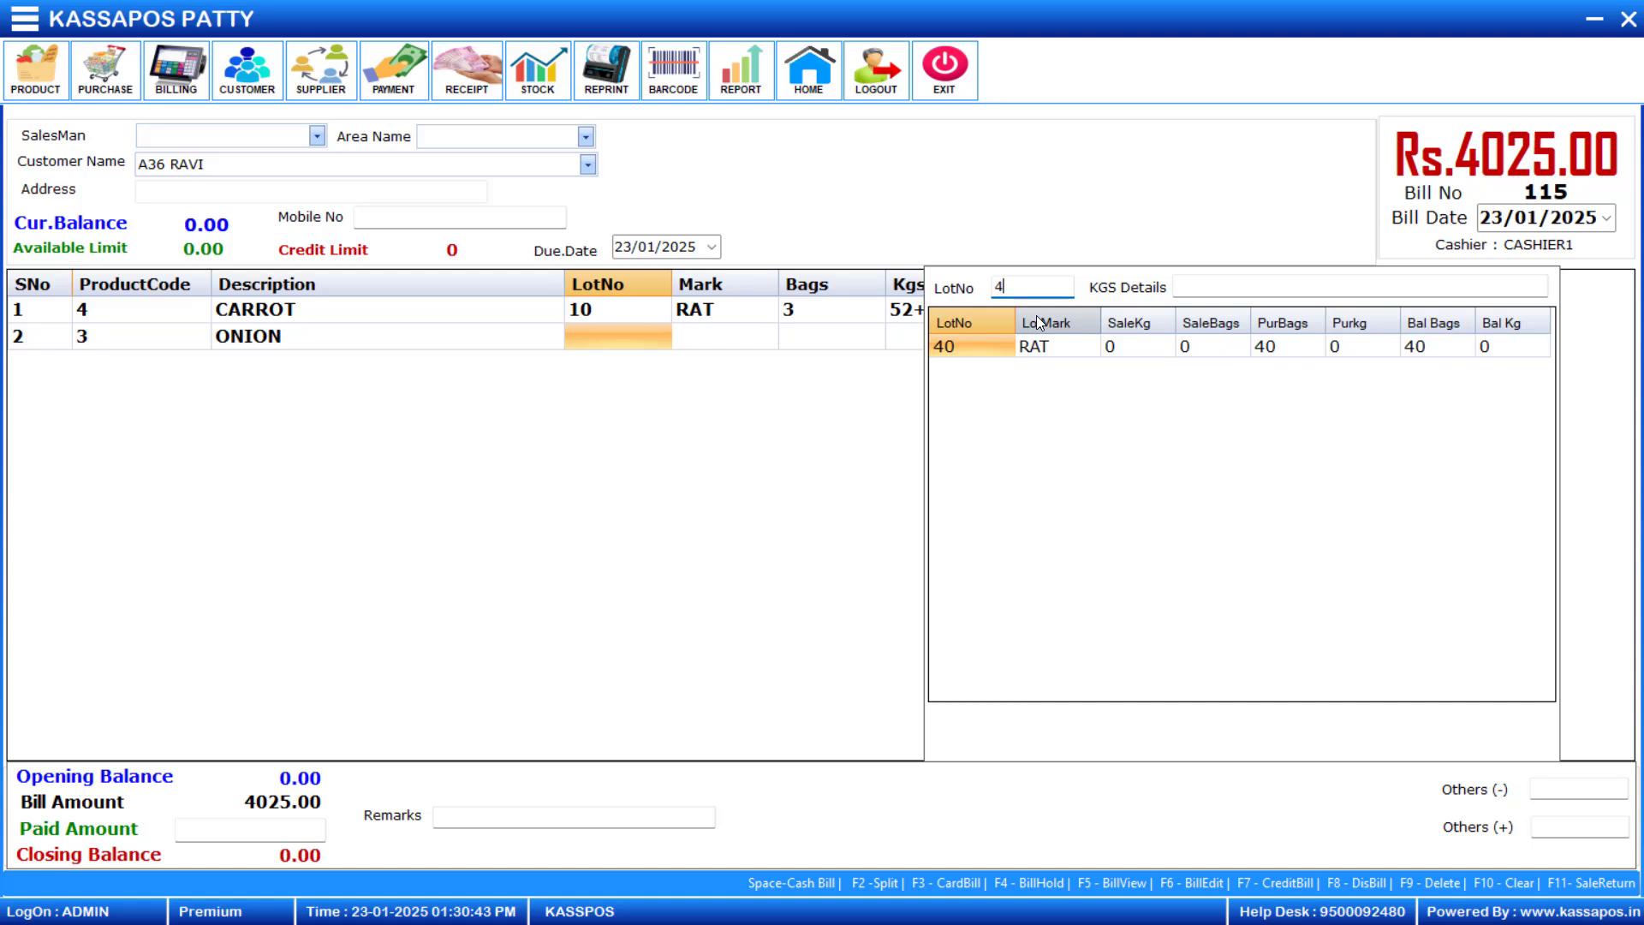
key(Return)
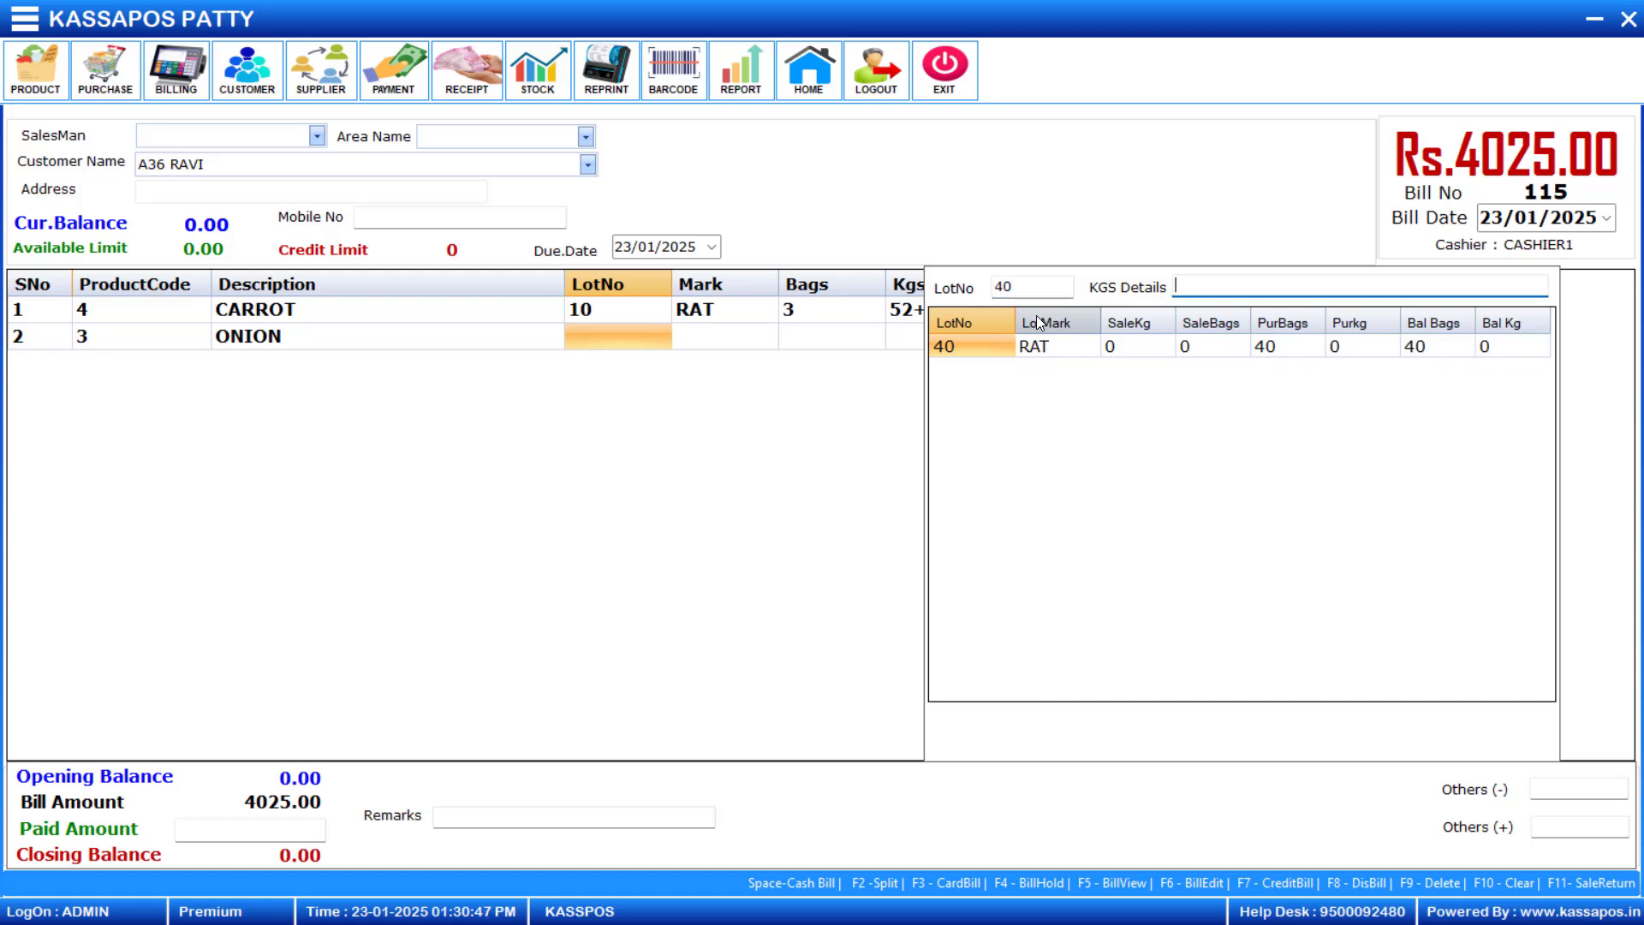
key(Return)
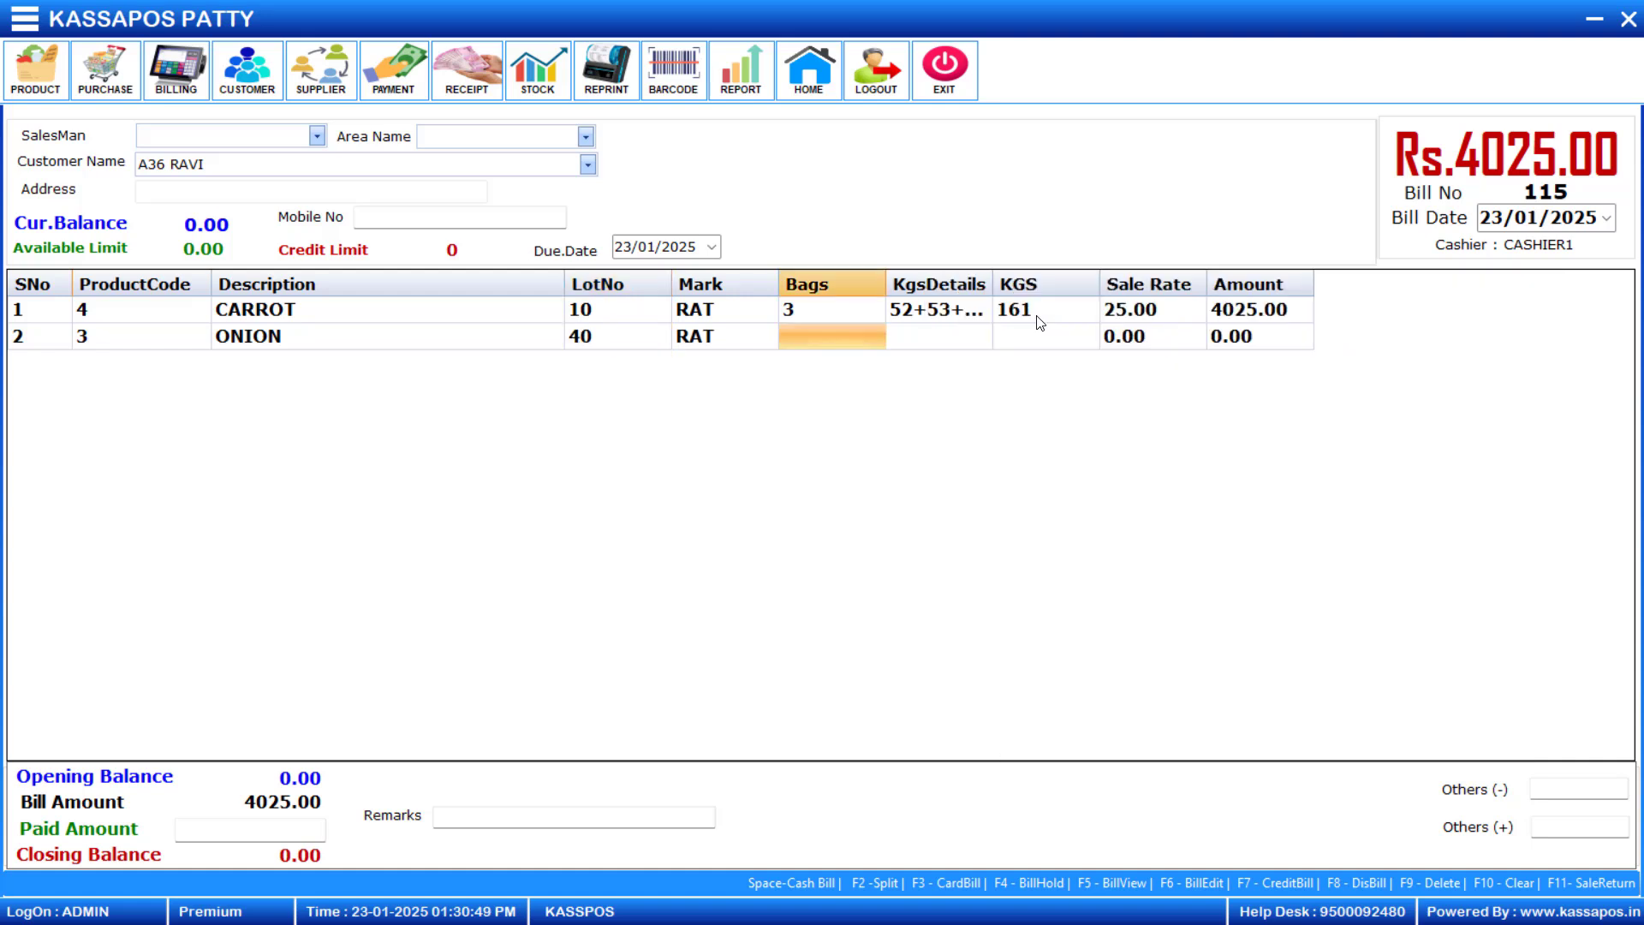
text(5)
key(Return)
key(Return)
key(Return)
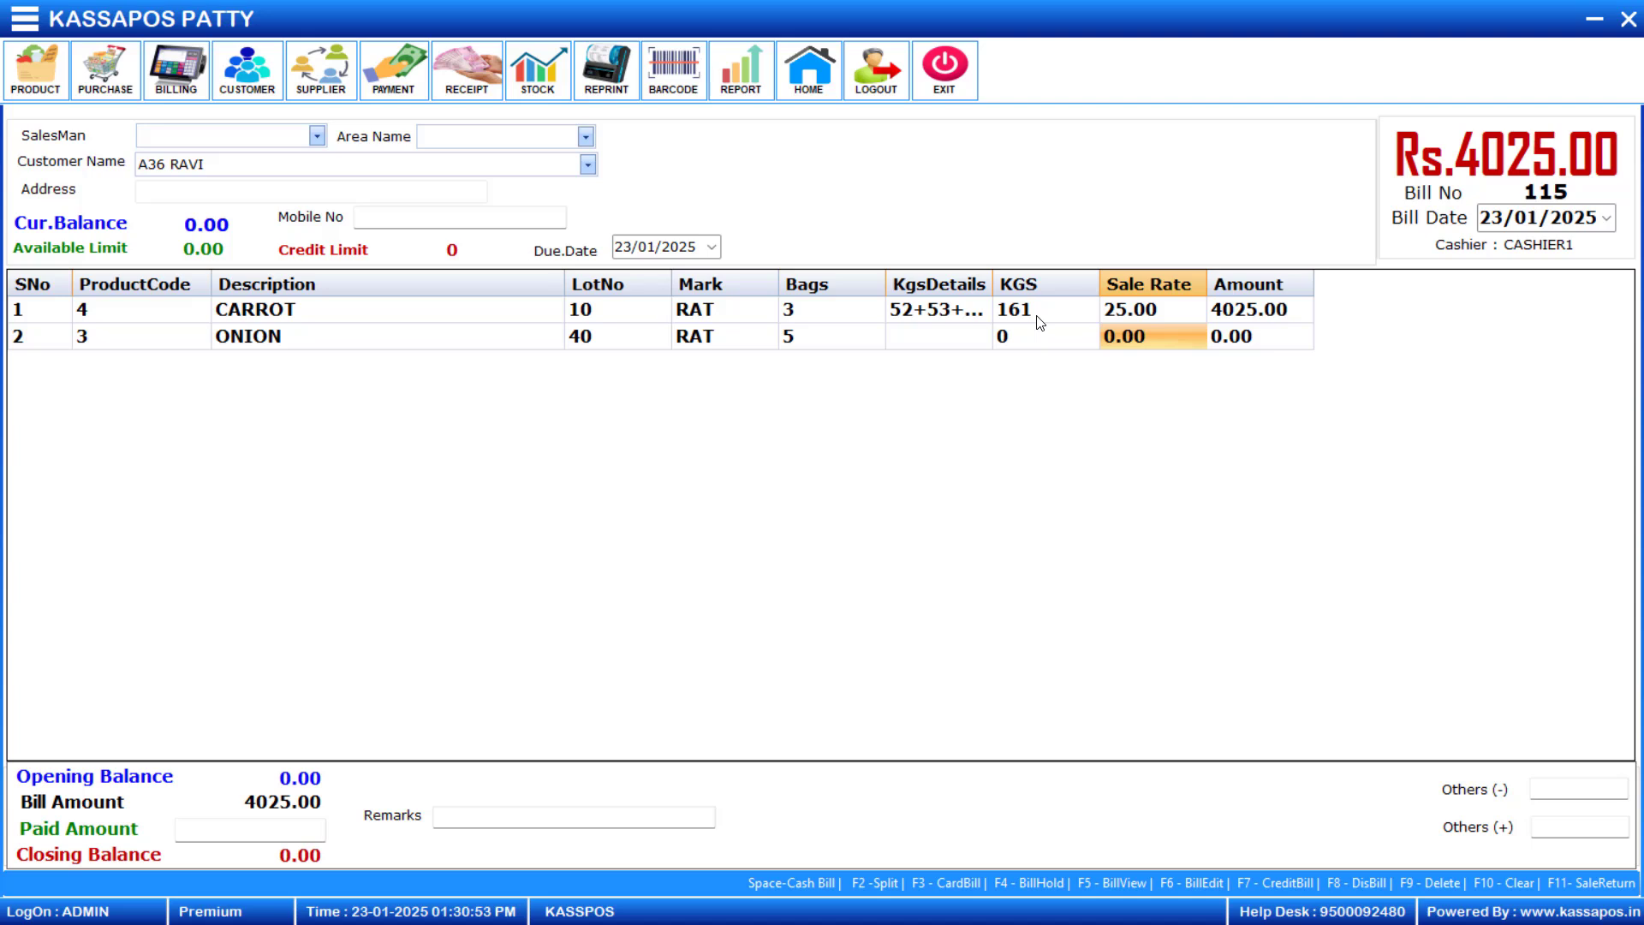
text(30)
- Add Cabbage (product code 5) from lot 50 with bag weights 52+54 and a sale rate of 35
key(Return)
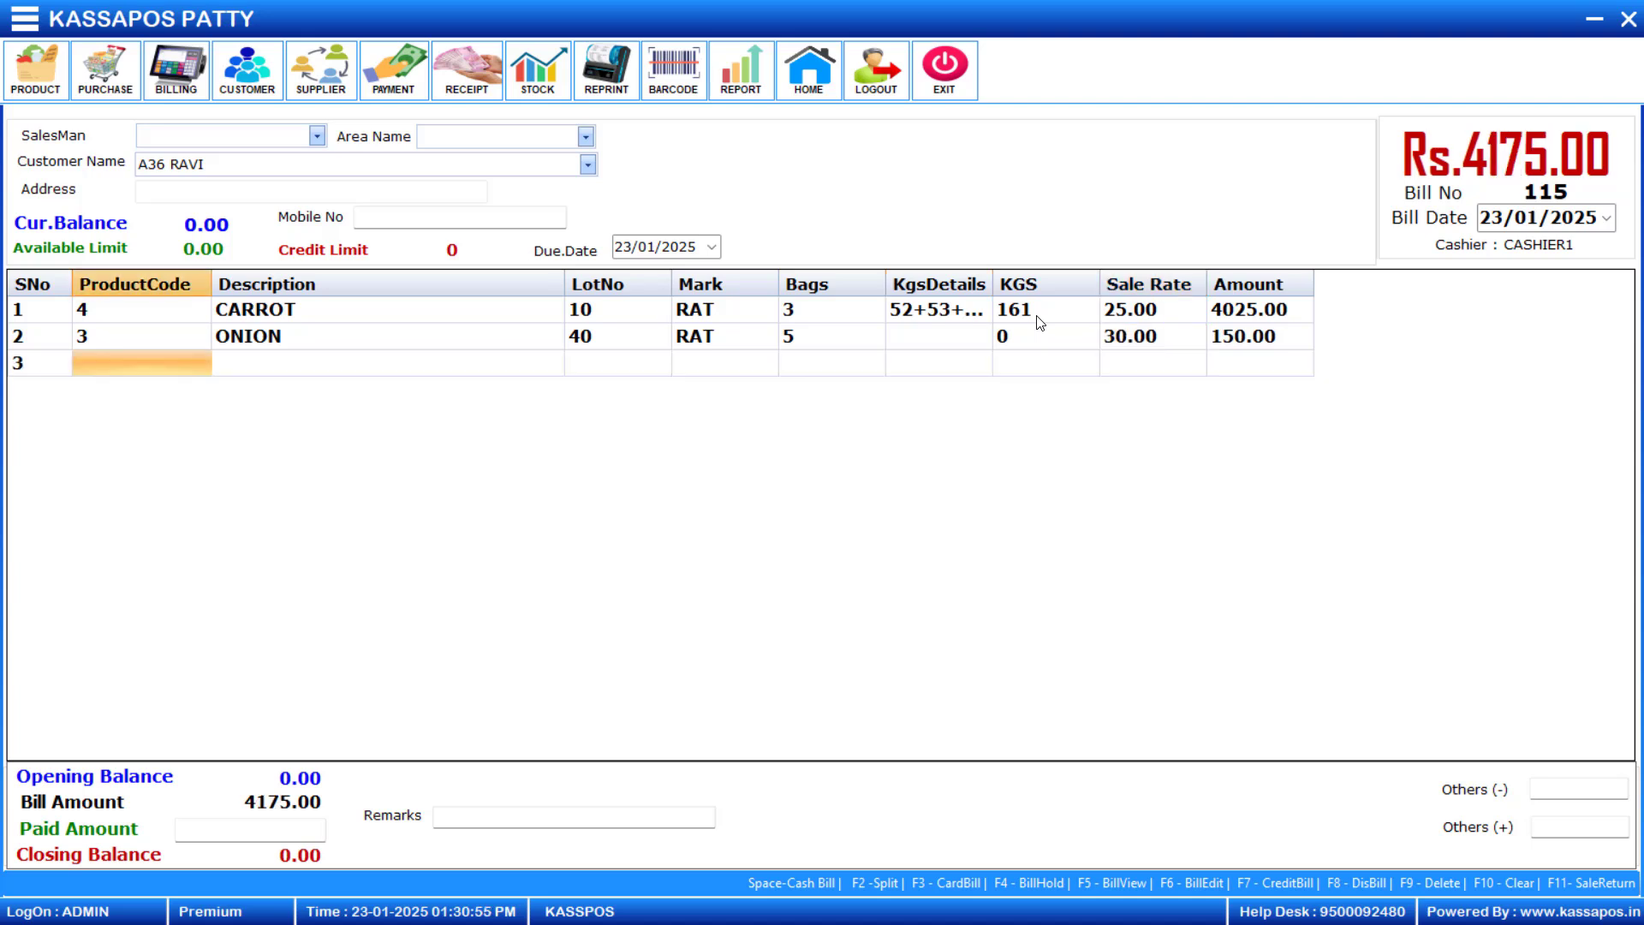
text(5)
key(Return)
text(50)
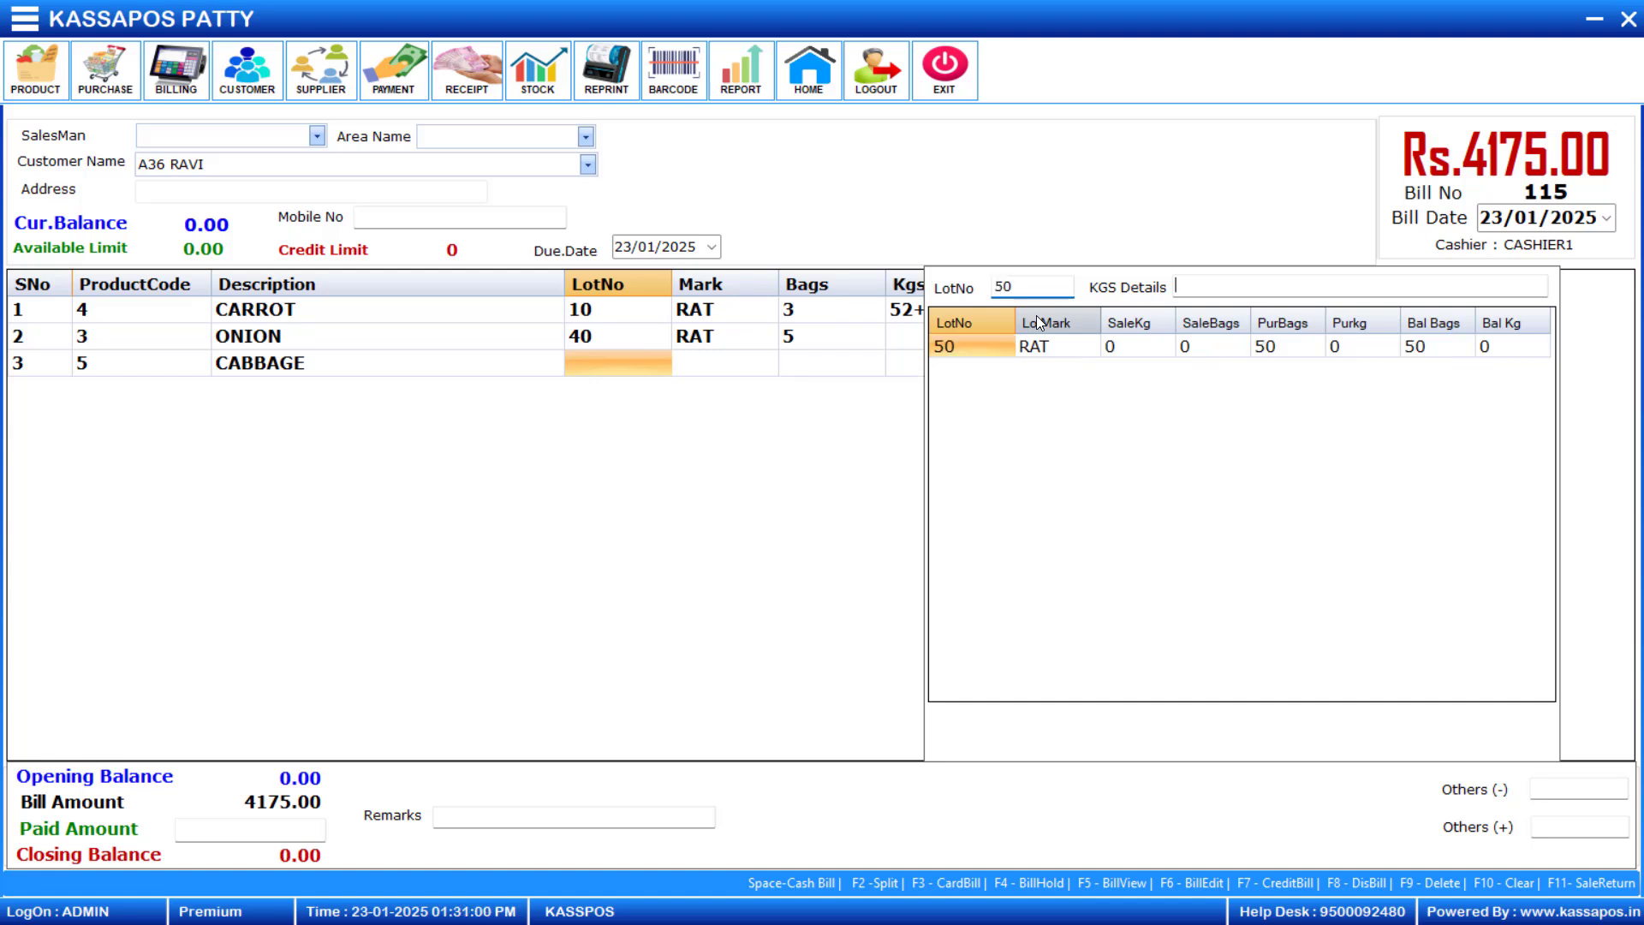
key(Return)
text(52)
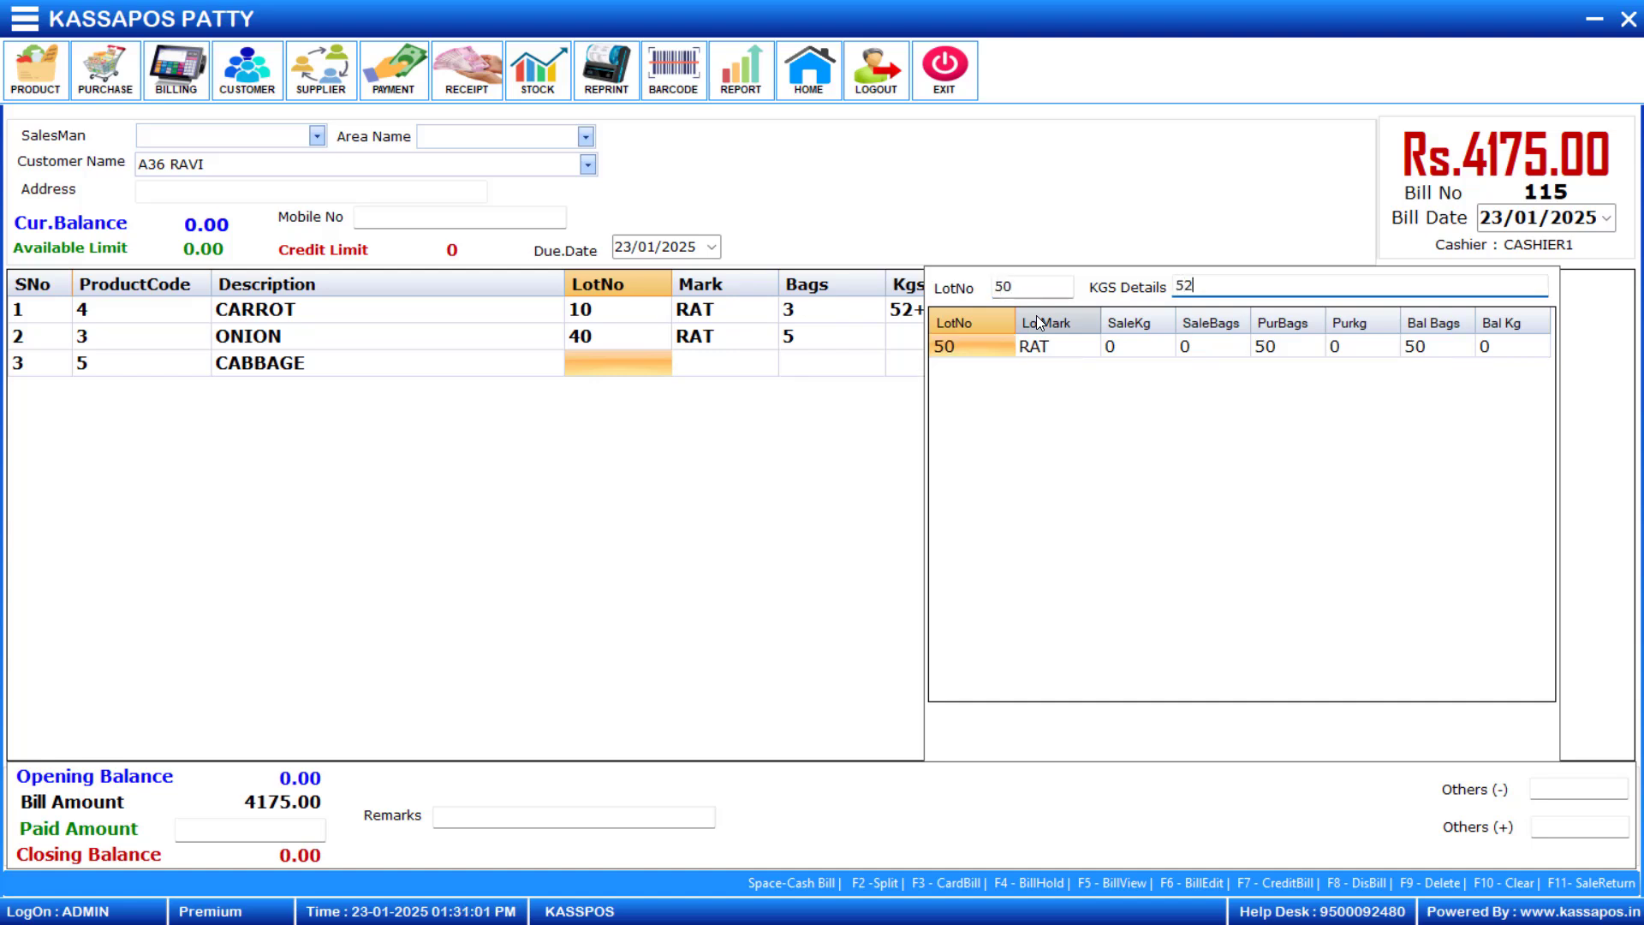
text(+54)
key(Return)
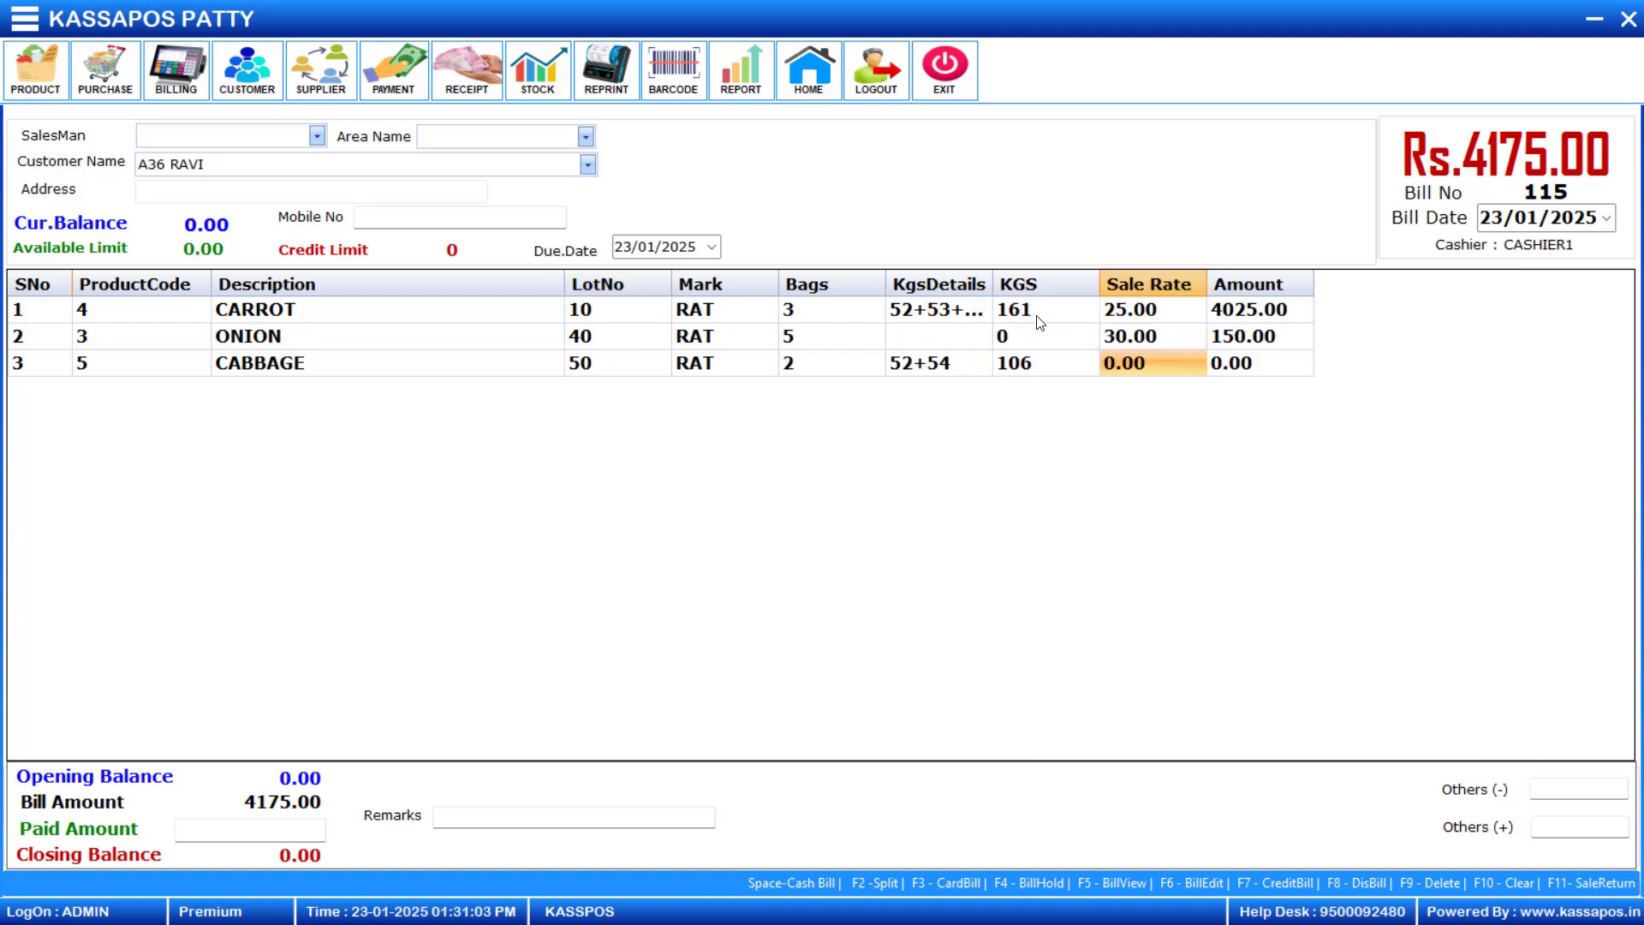
text(35)
key(Return)
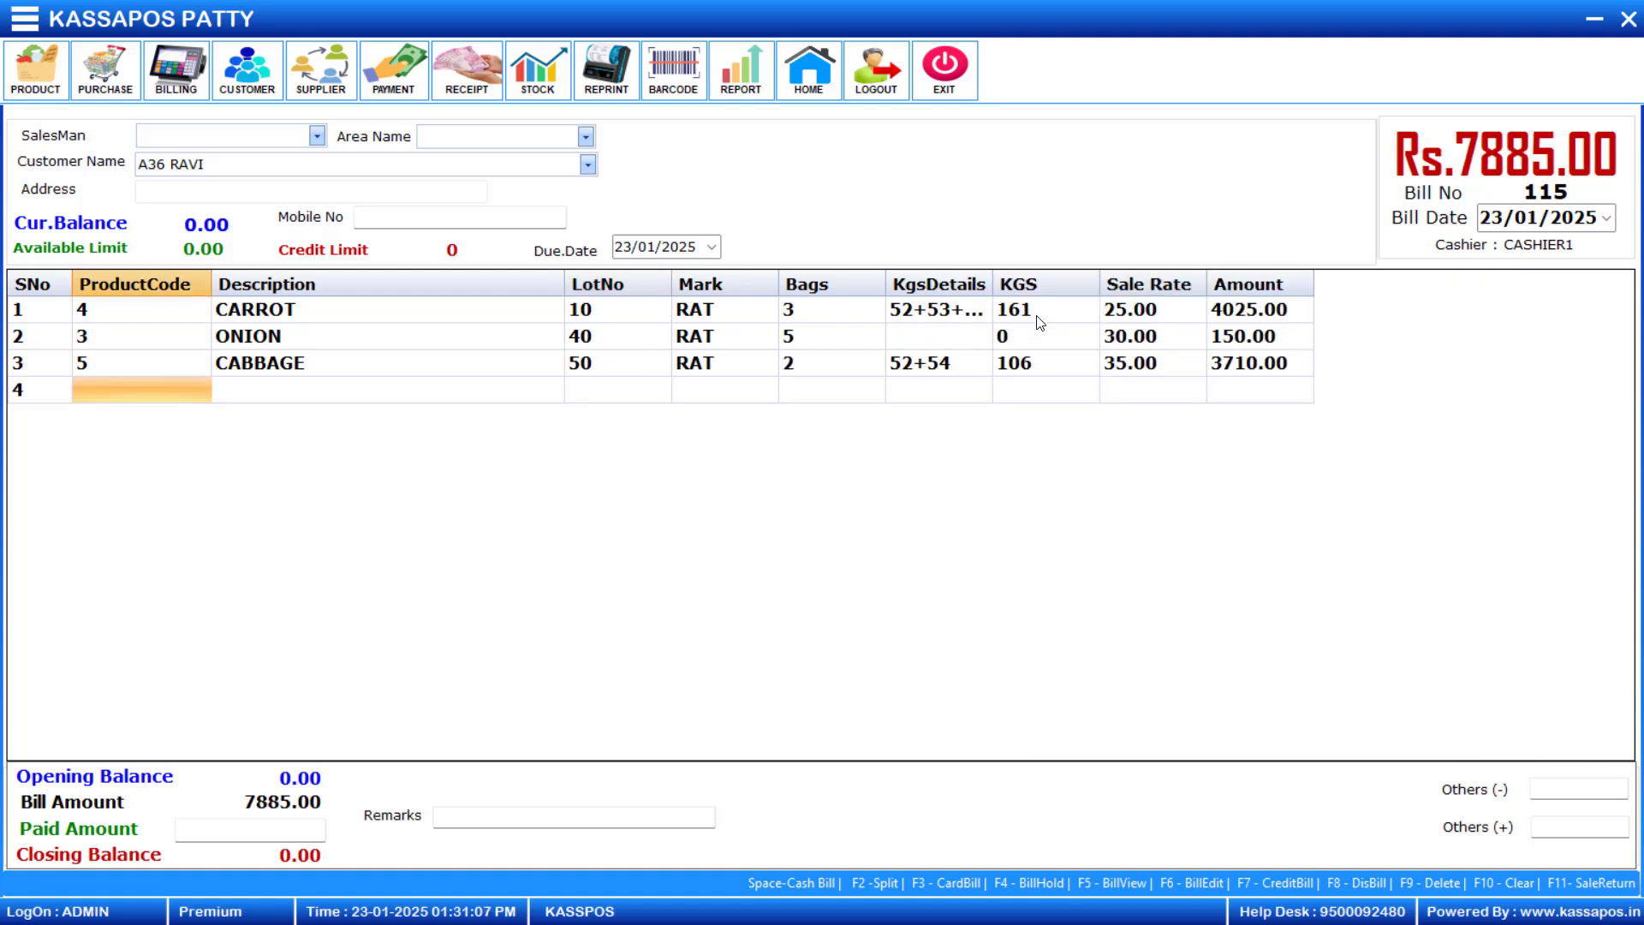
- Delete the Onion row from the bill
click(261, 338)
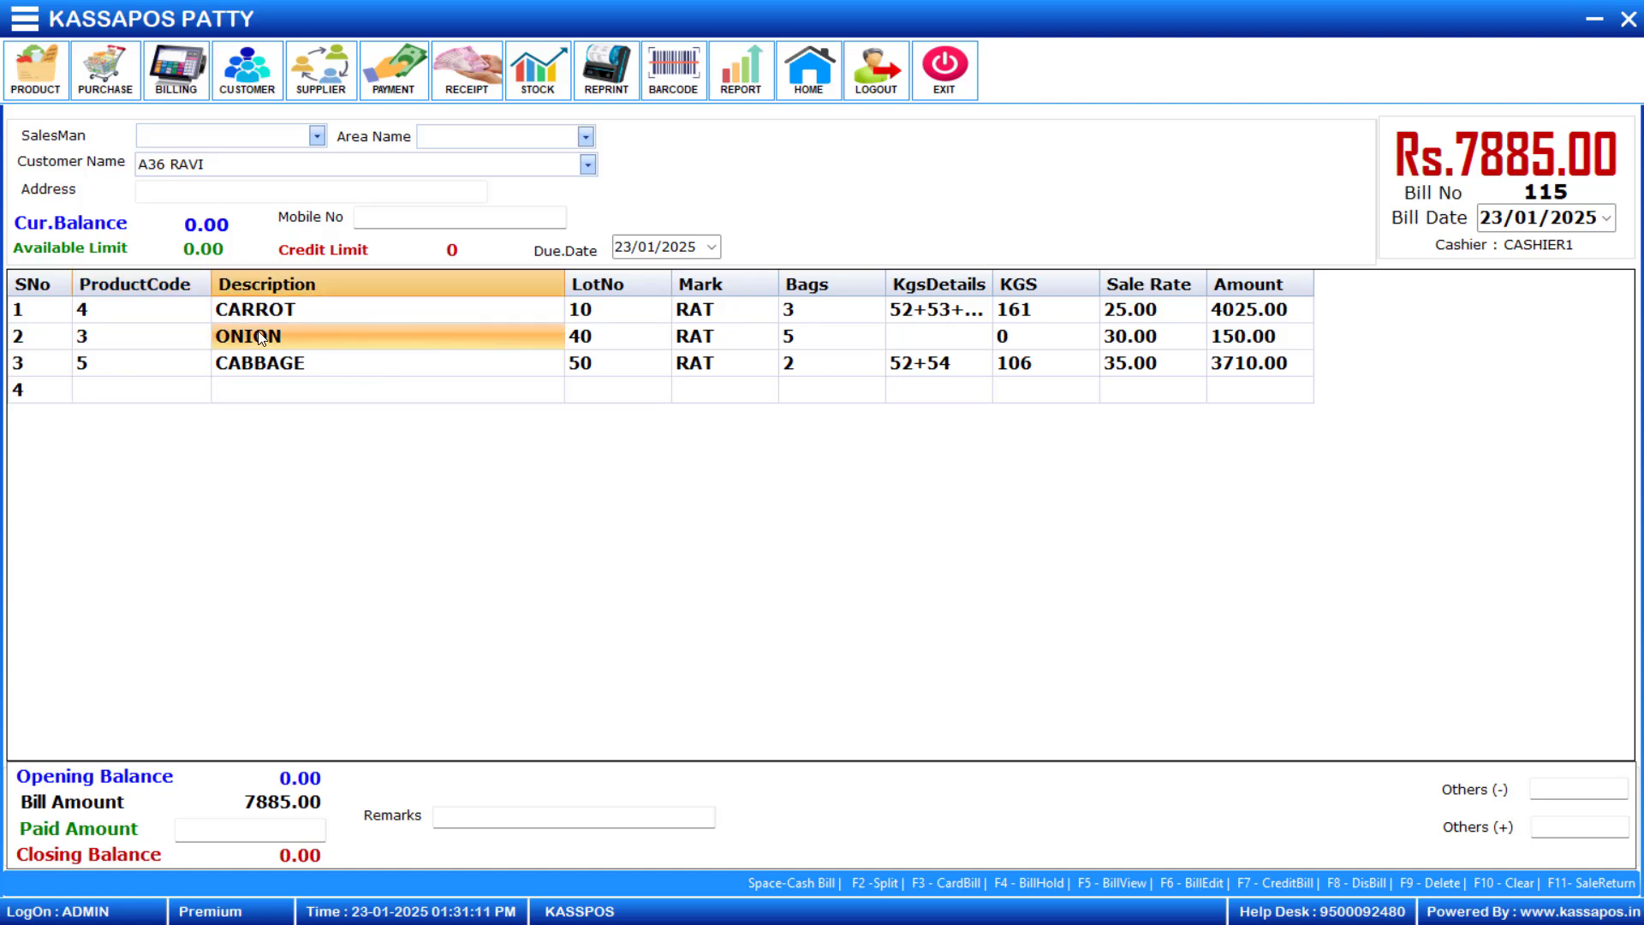
key(F9)
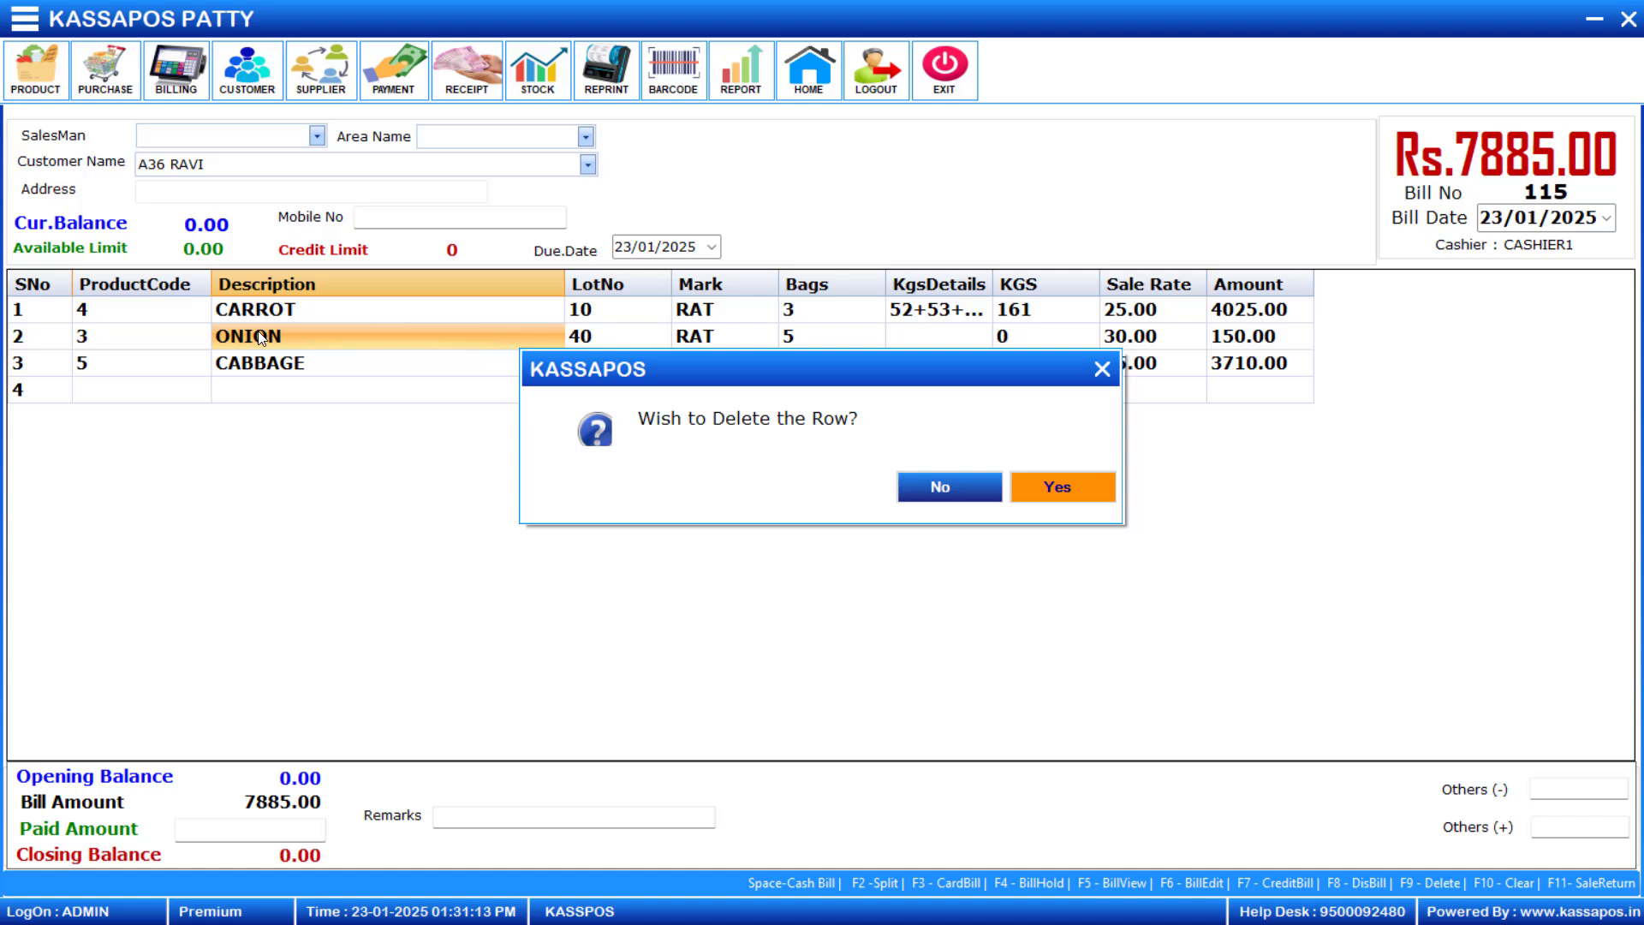
key(Return)
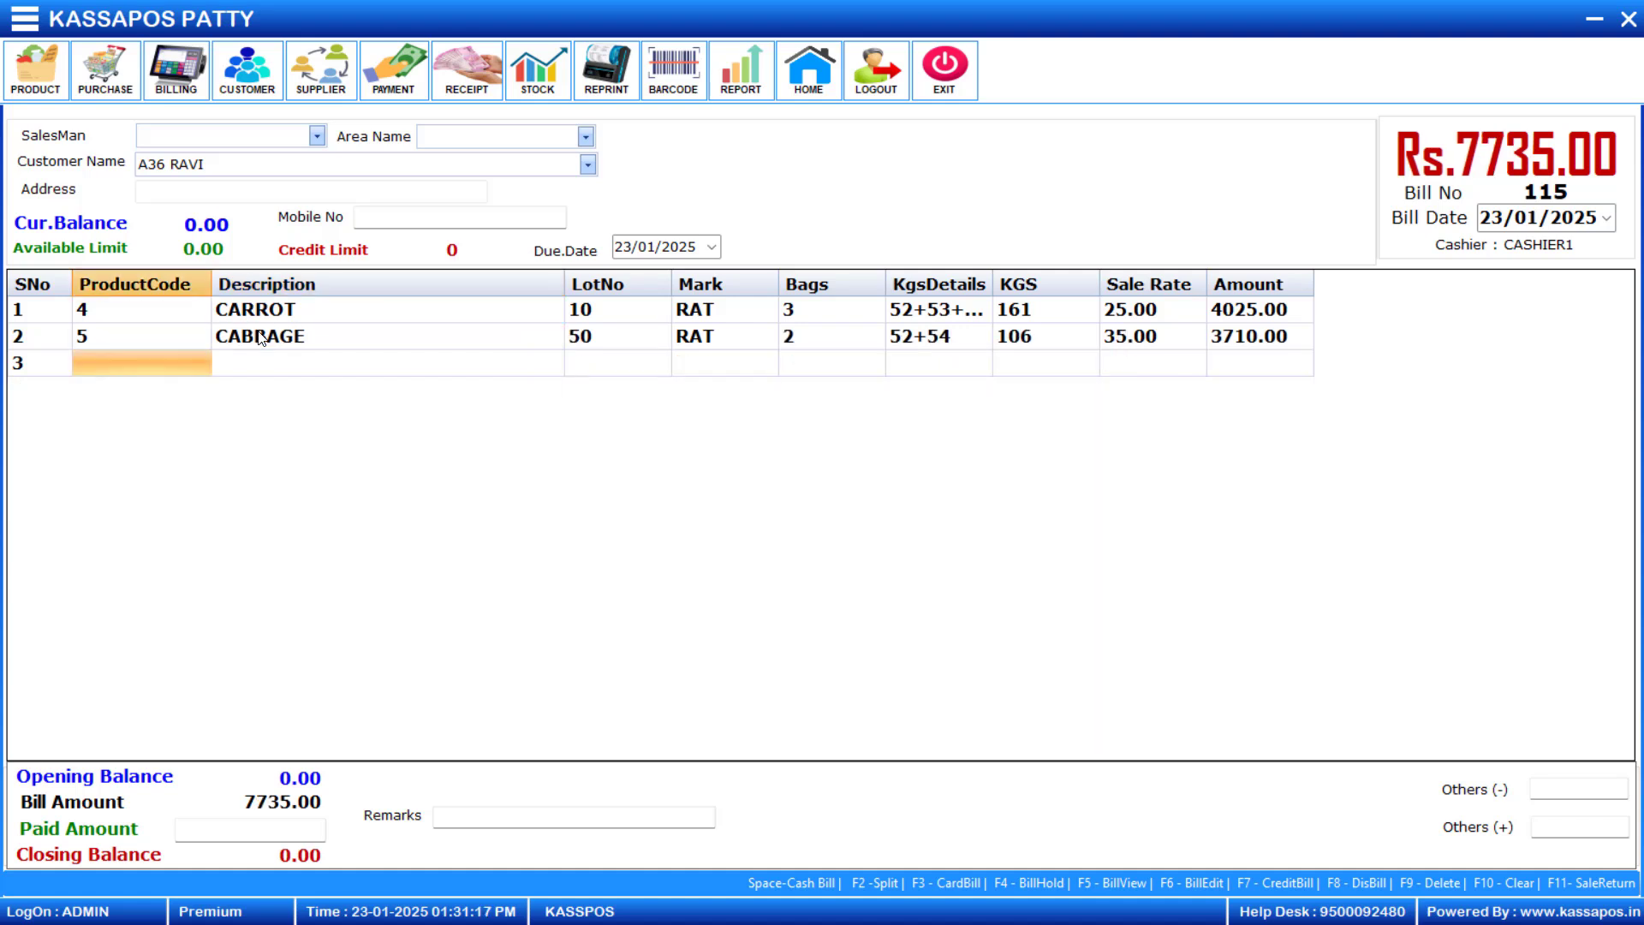
- Save the bill on credit and reopen it by entering the same customer's code
key(space)
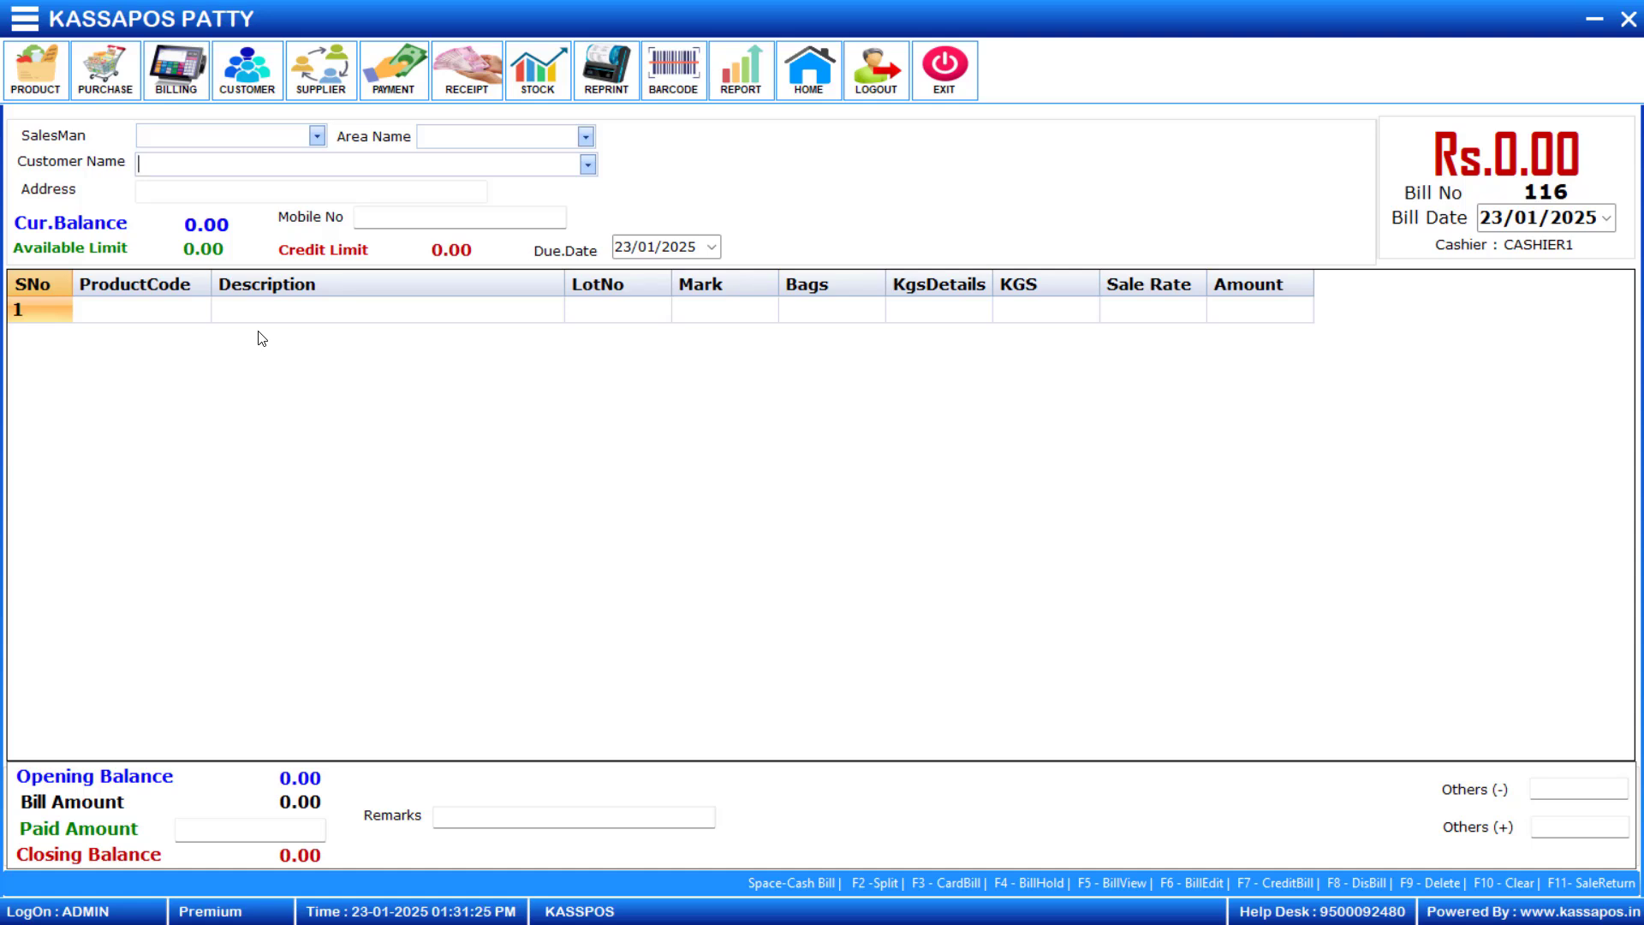
text(A36)
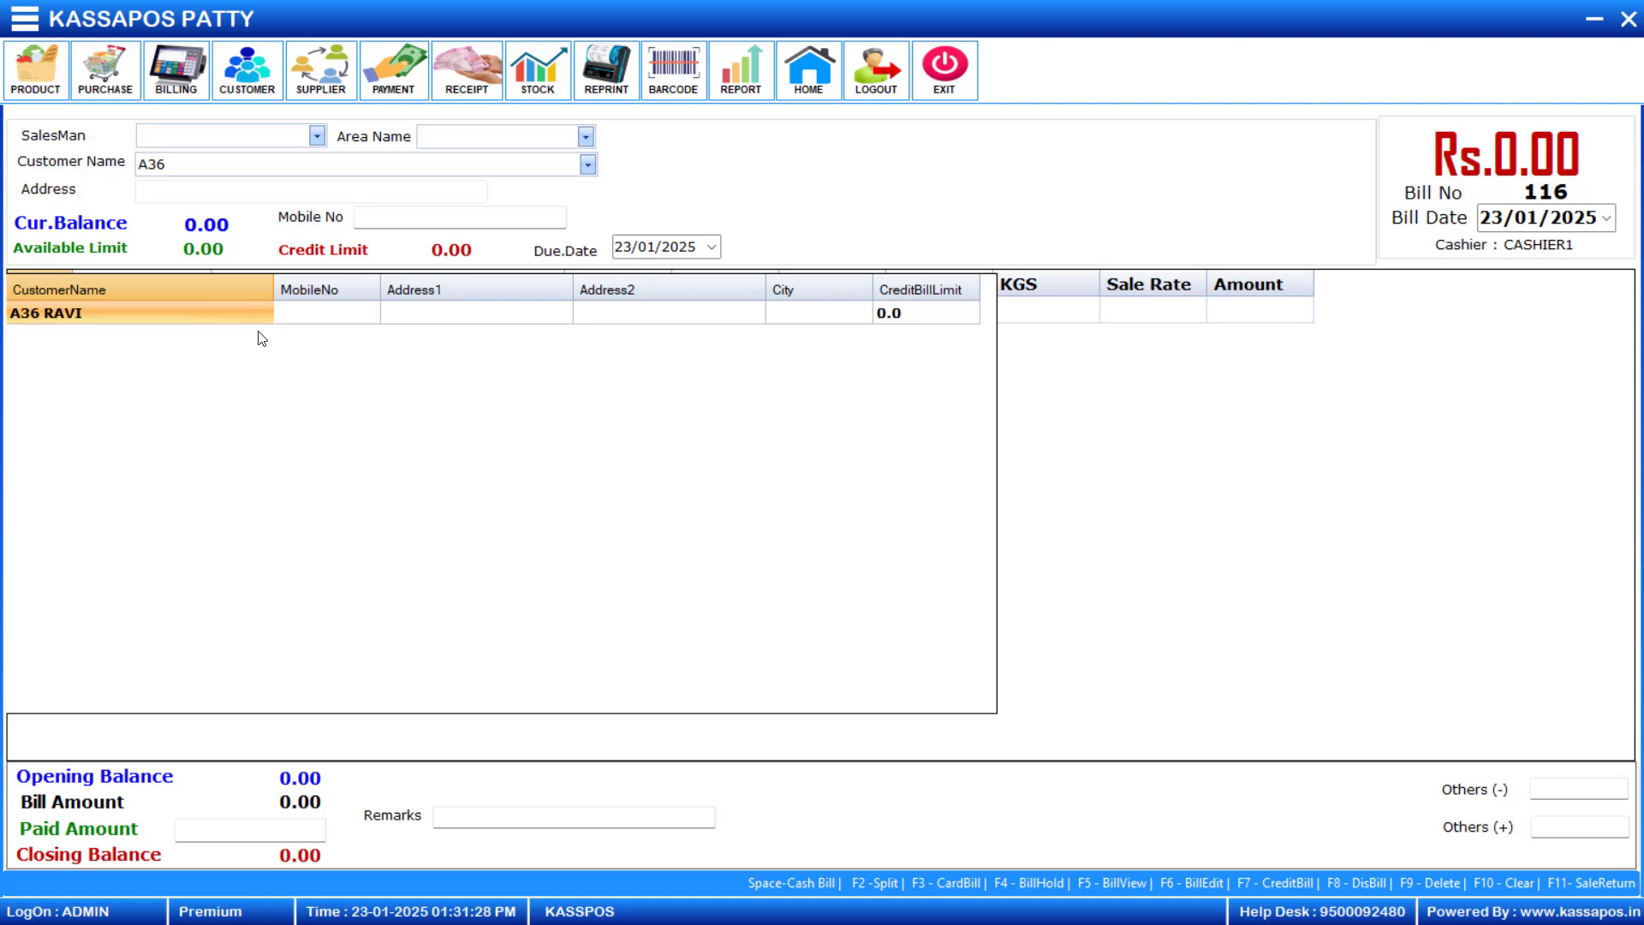
key(Return)
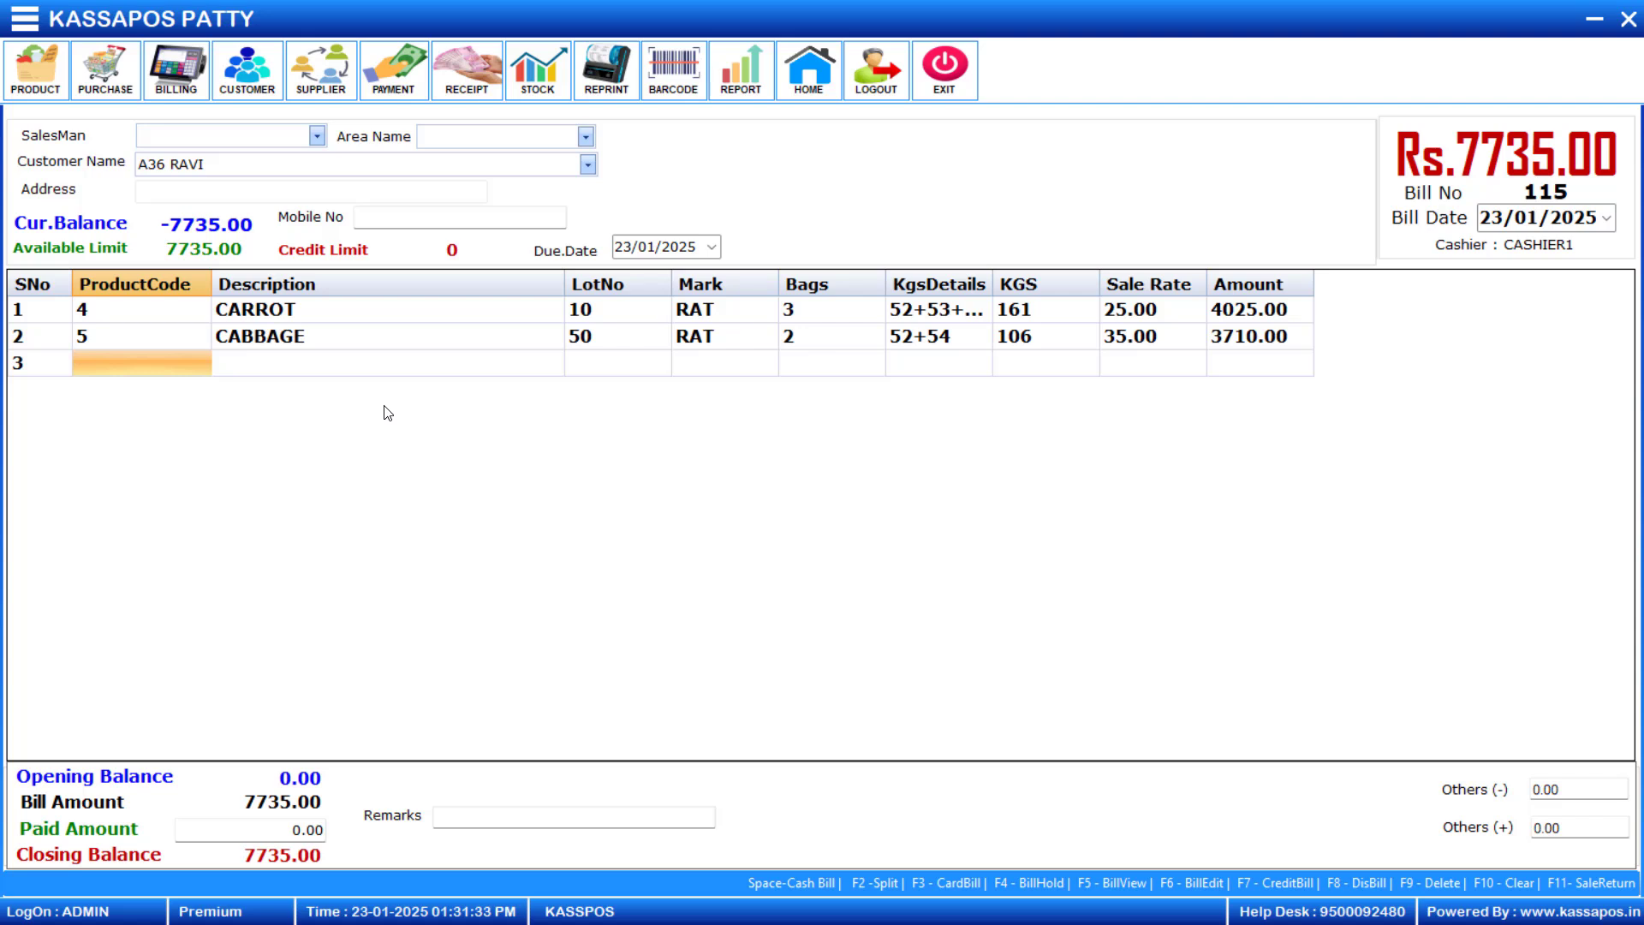
- Add Onion (product code 3) from lot 40 with bag weights 52+57 at a sale rate of 25, and save the updated bill
text(3)
key(Return)
text(40)
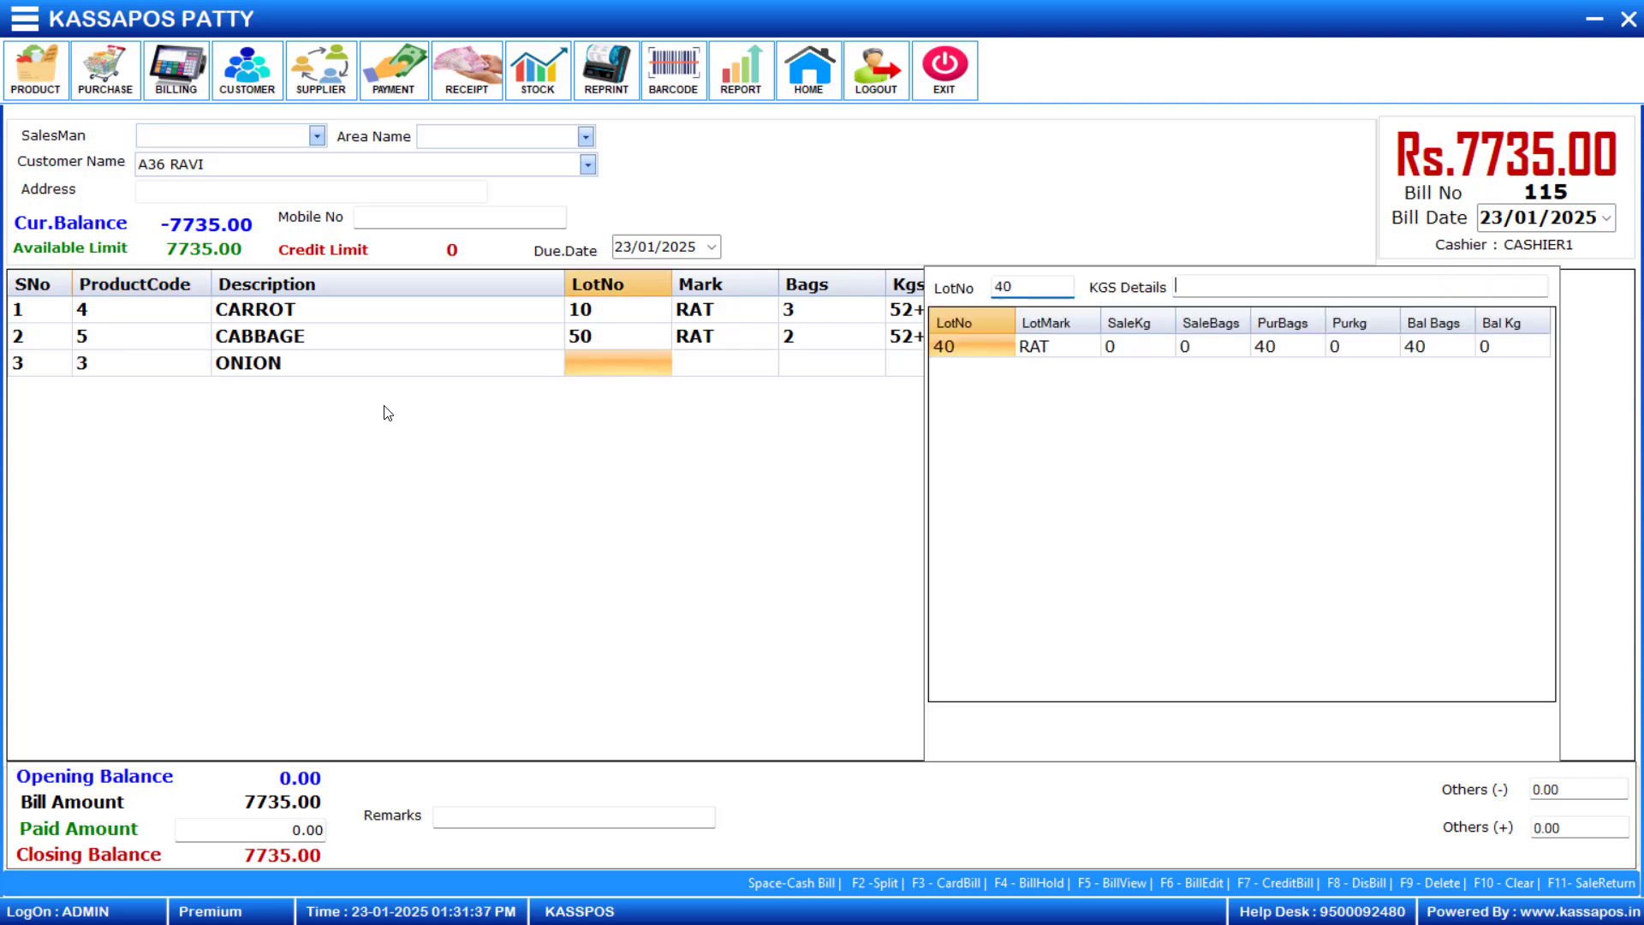
key(Return)
text(52+57)
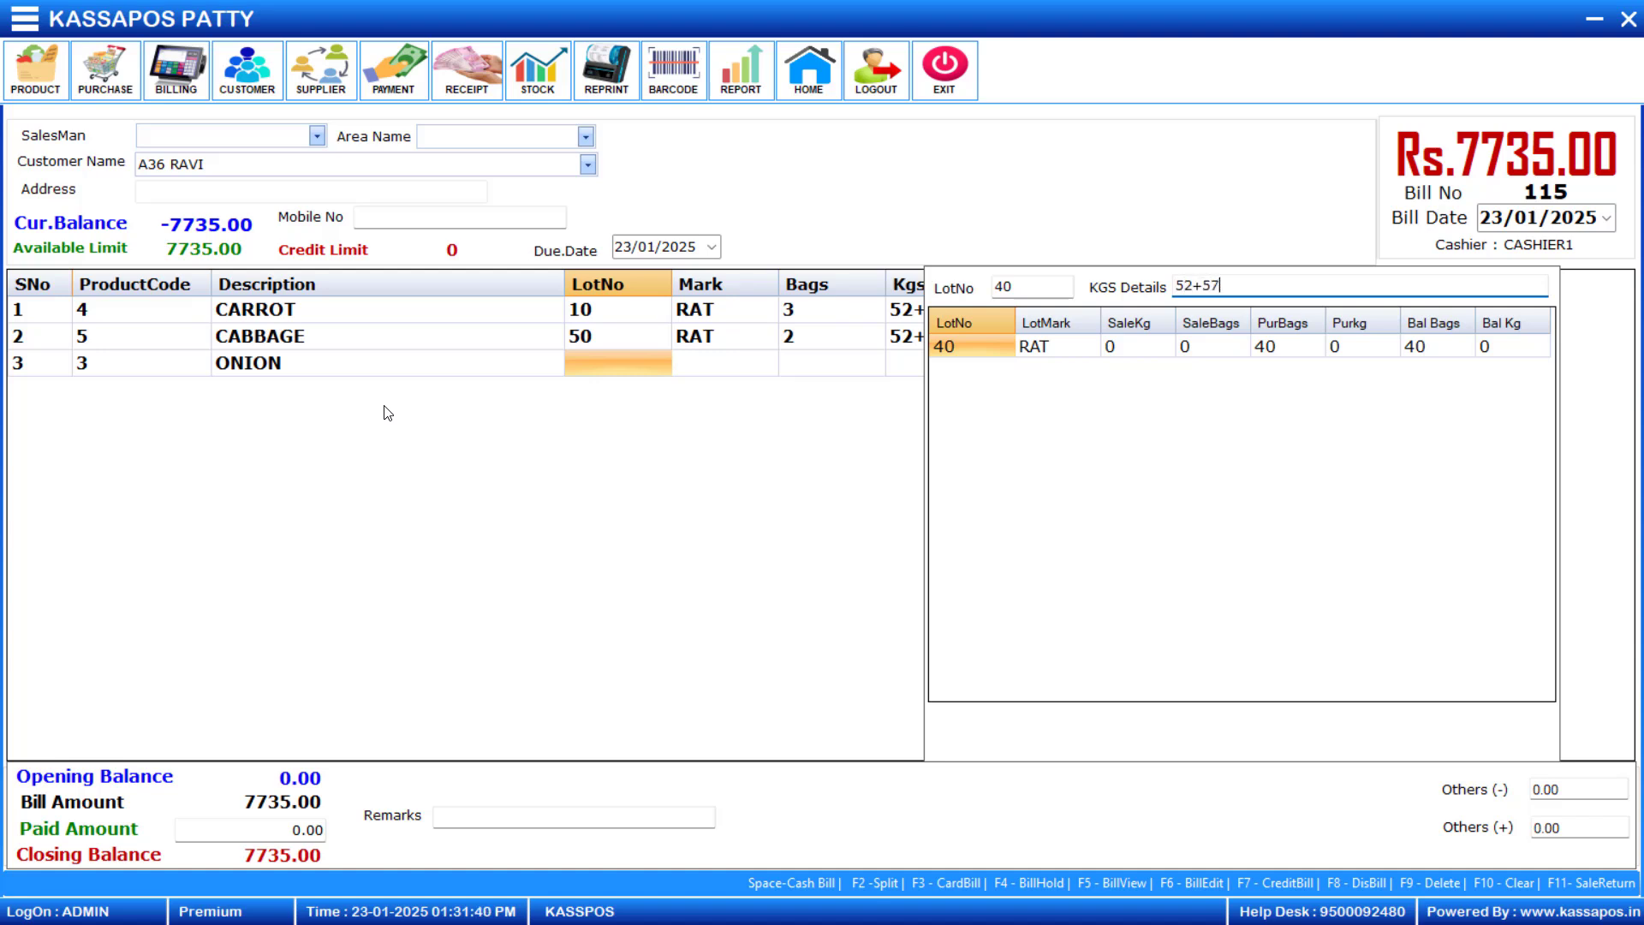
key(Return)
text(25)
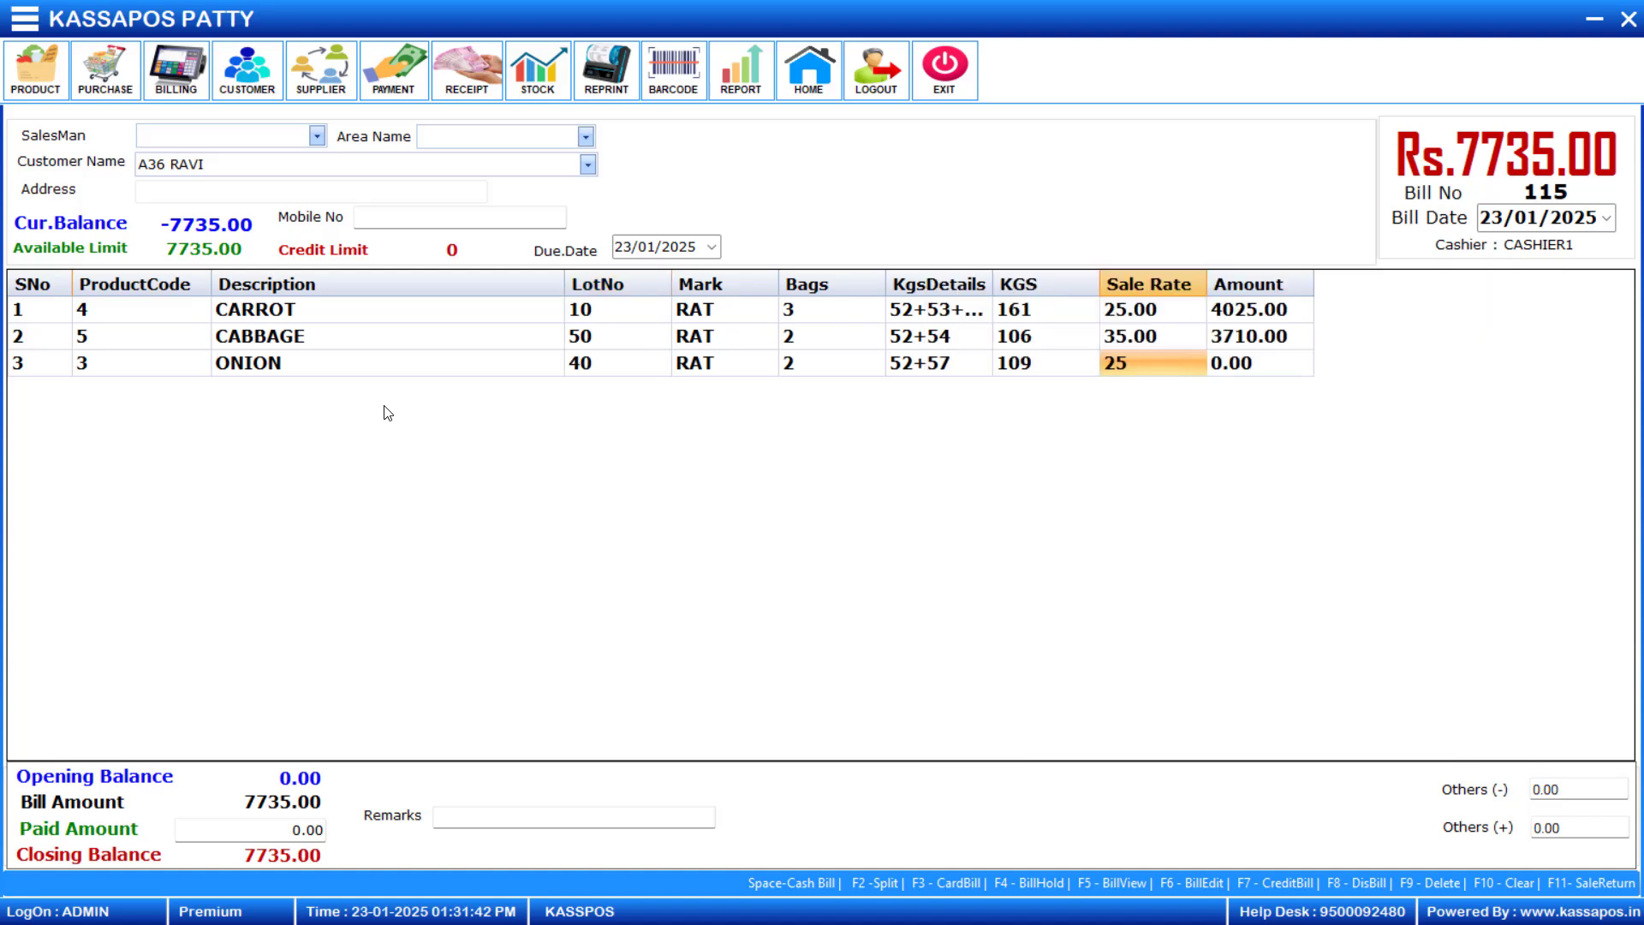
key(Return)
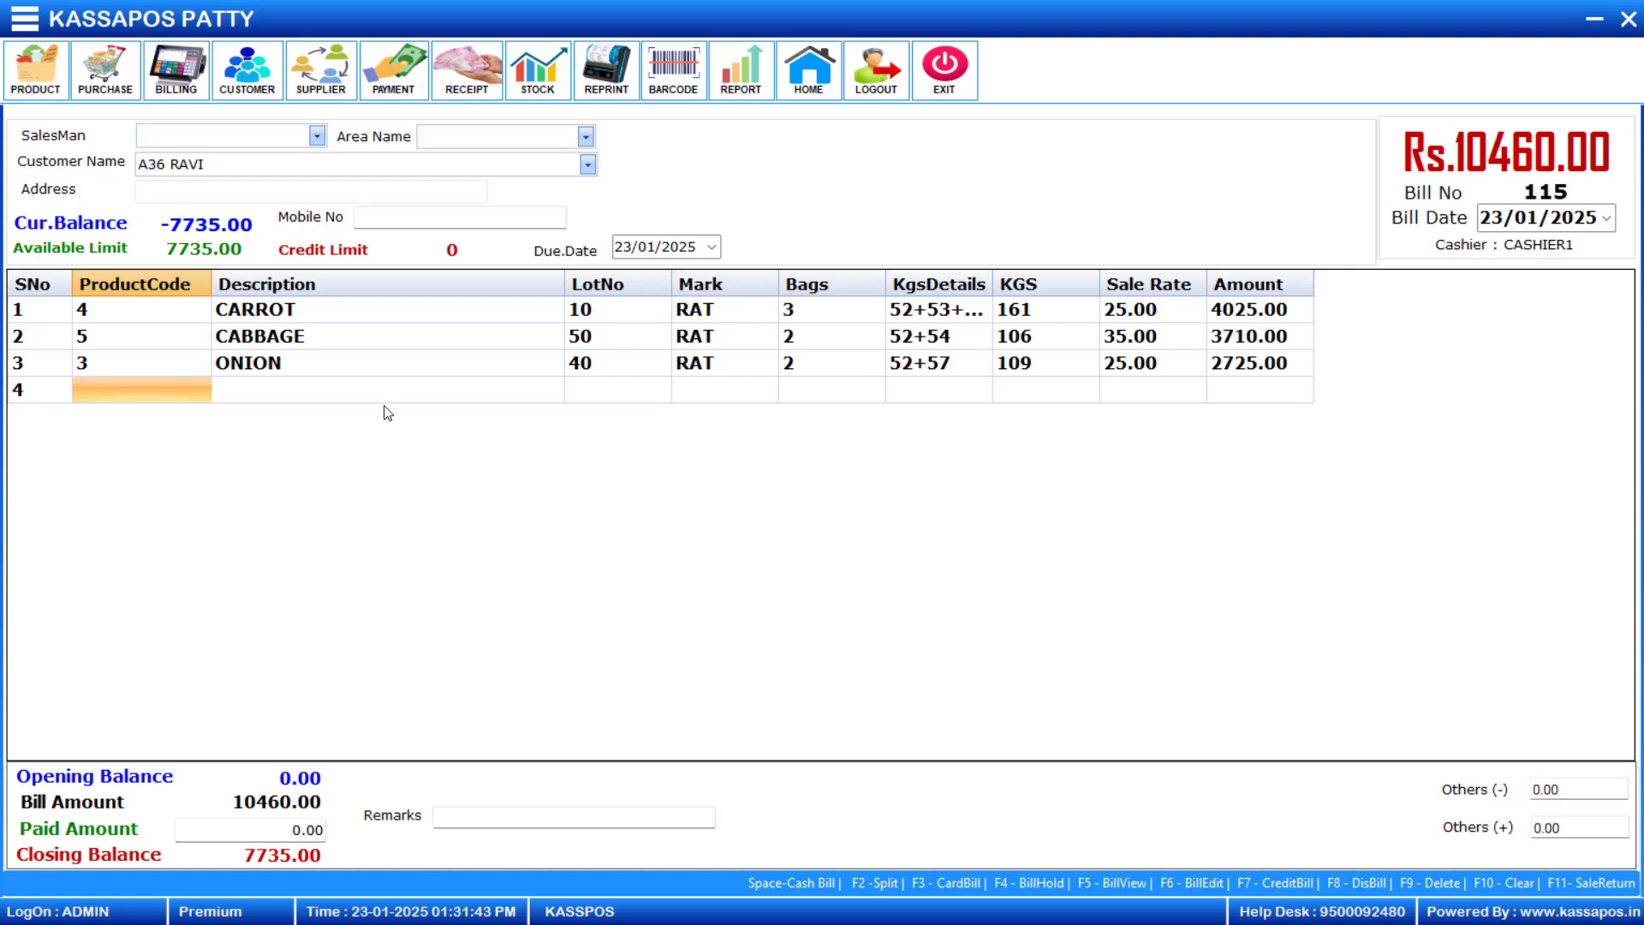
key(Up)
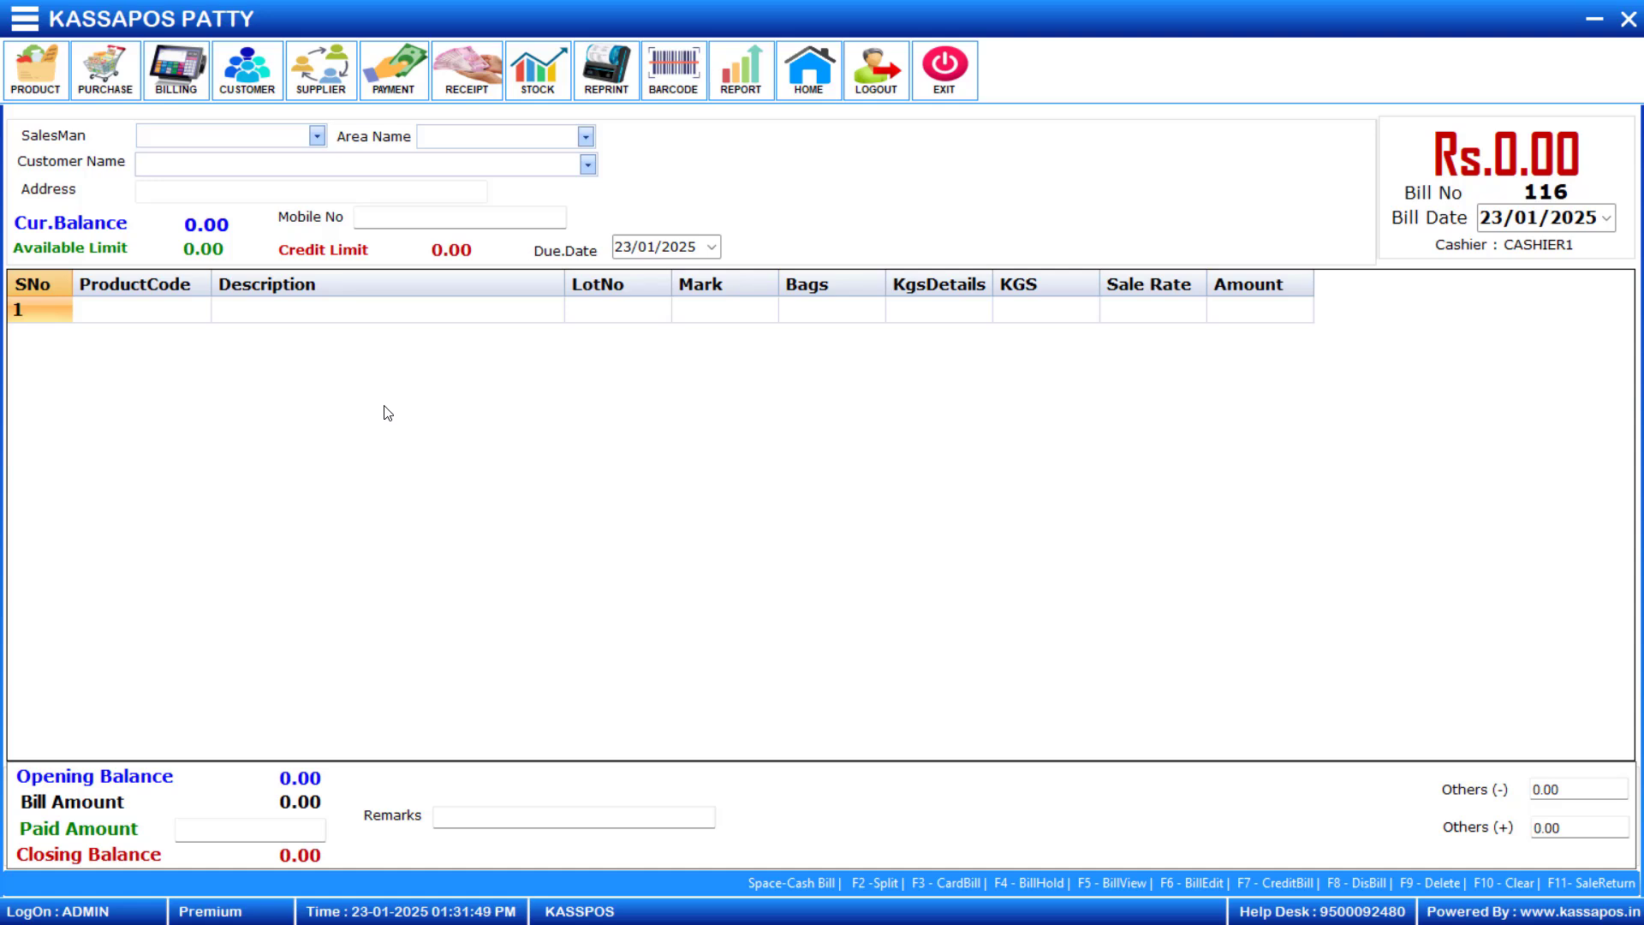
- View the bills dated 23/01/2025 and open the saved credit bill for editing
key(F5)
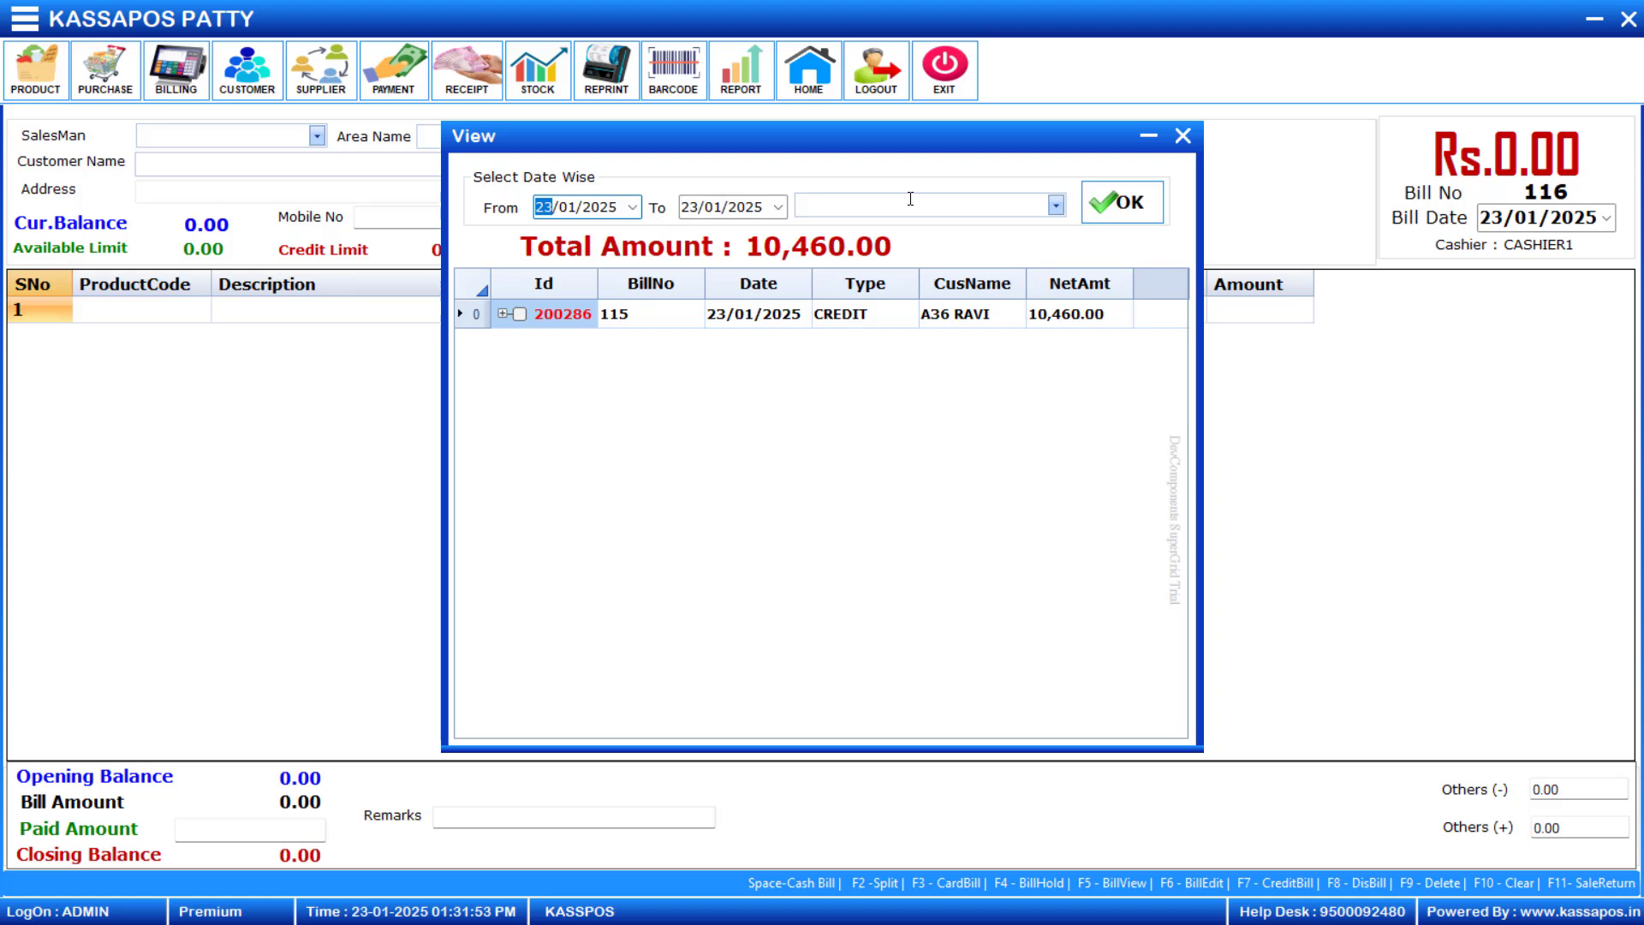
click(1098, 216)
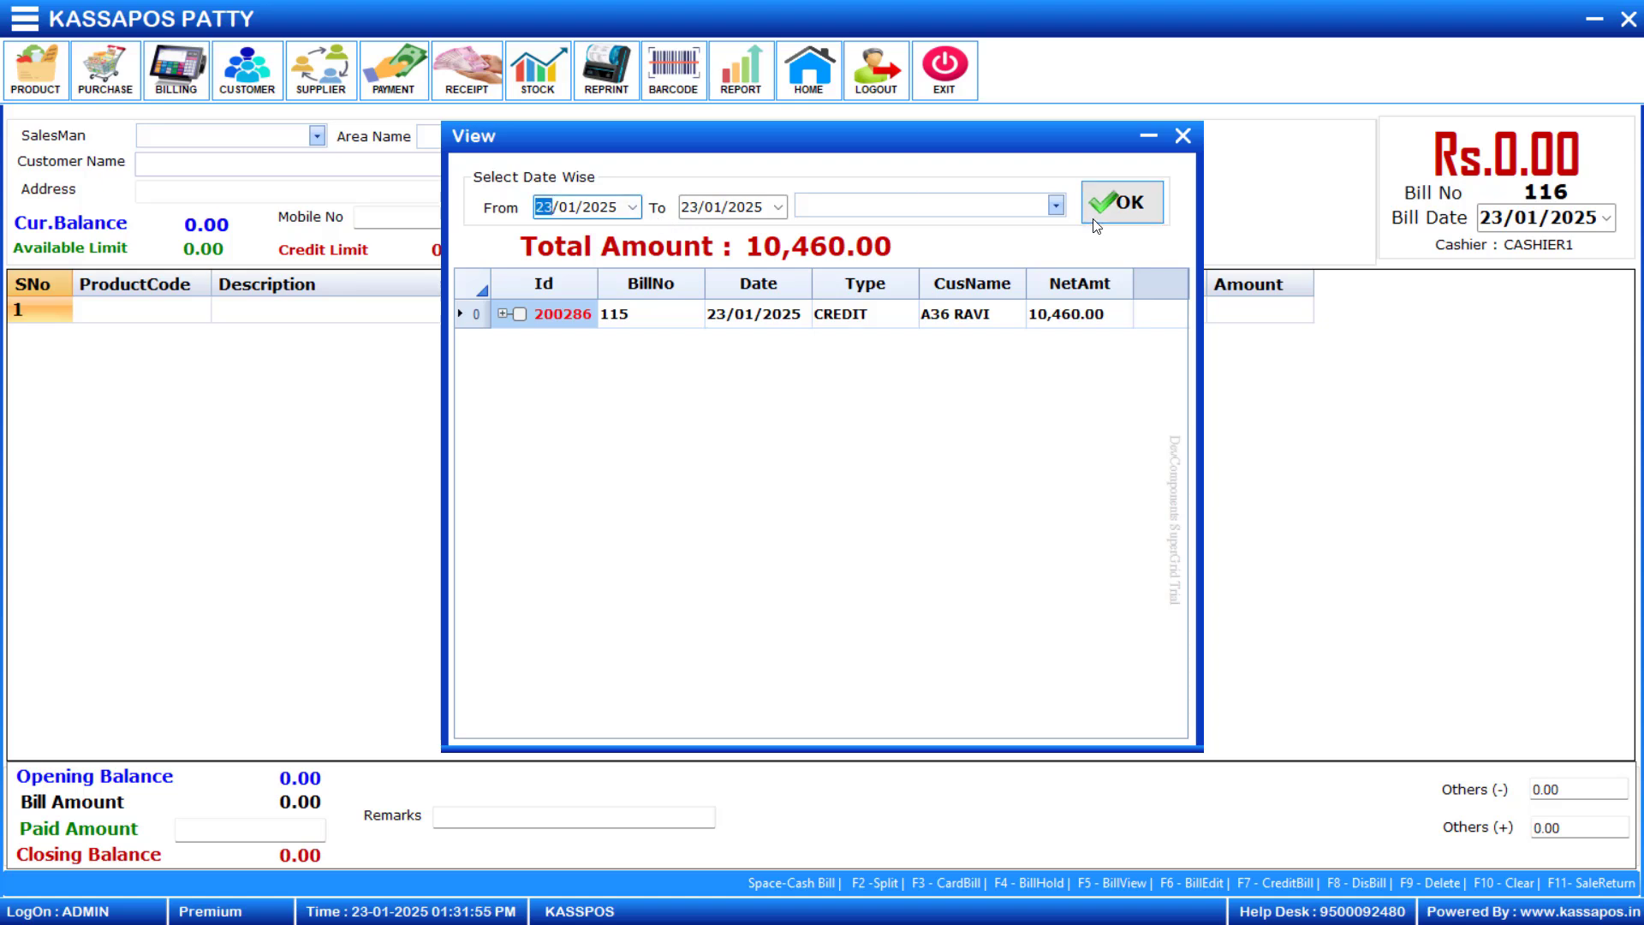
double_click(560, 319)
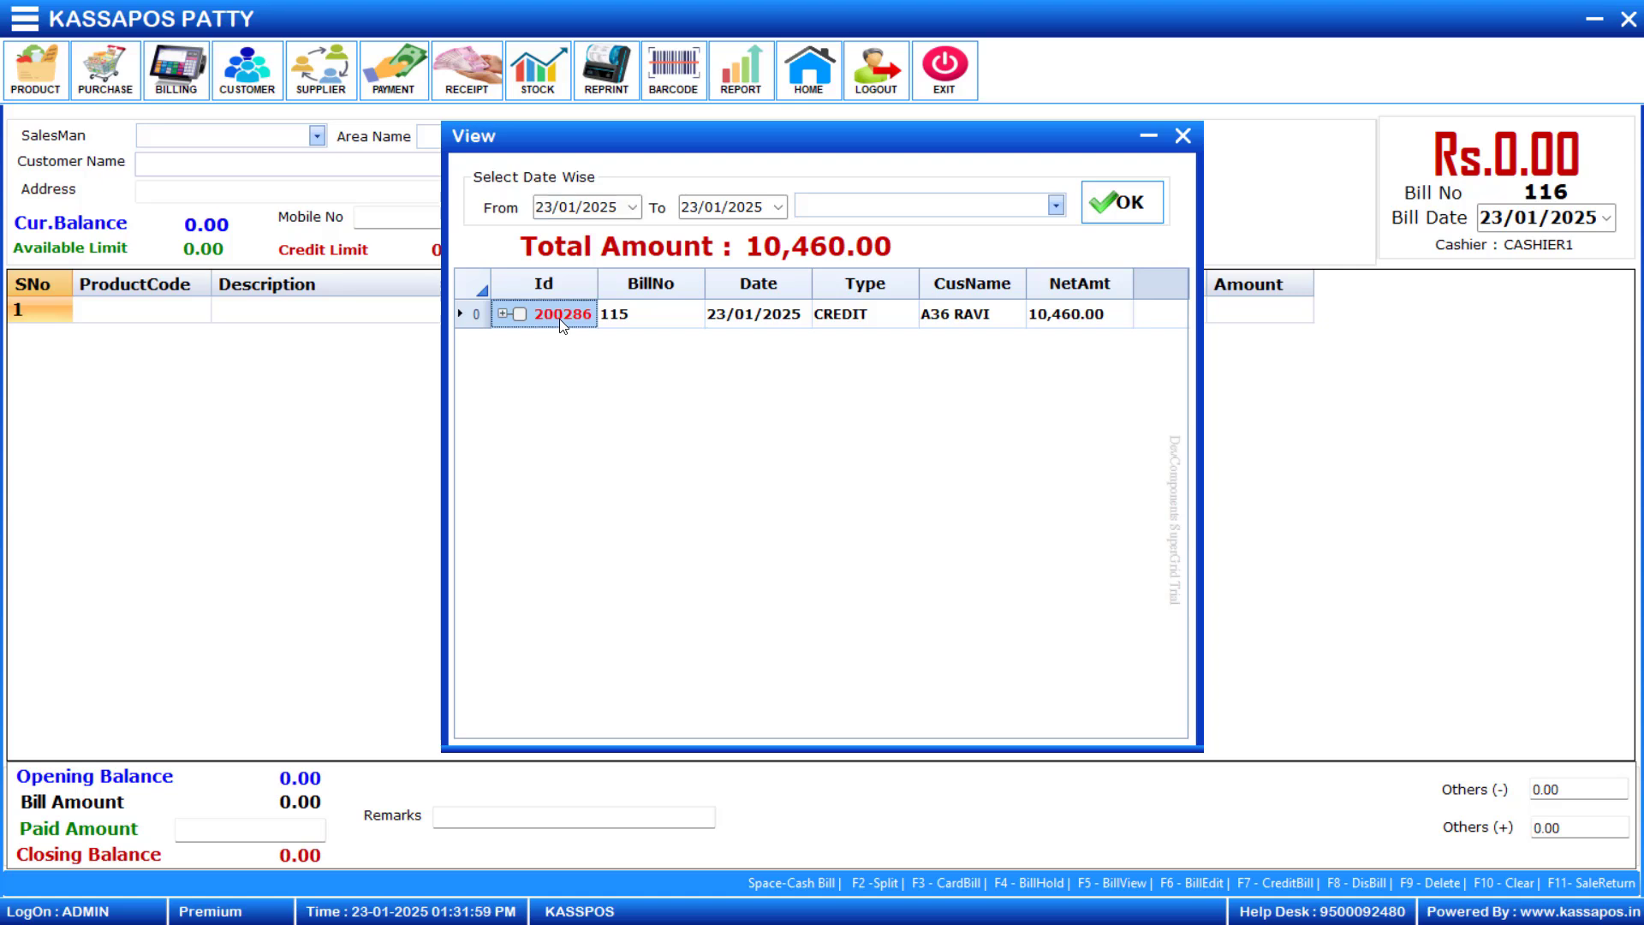
text(1)
key(Return)
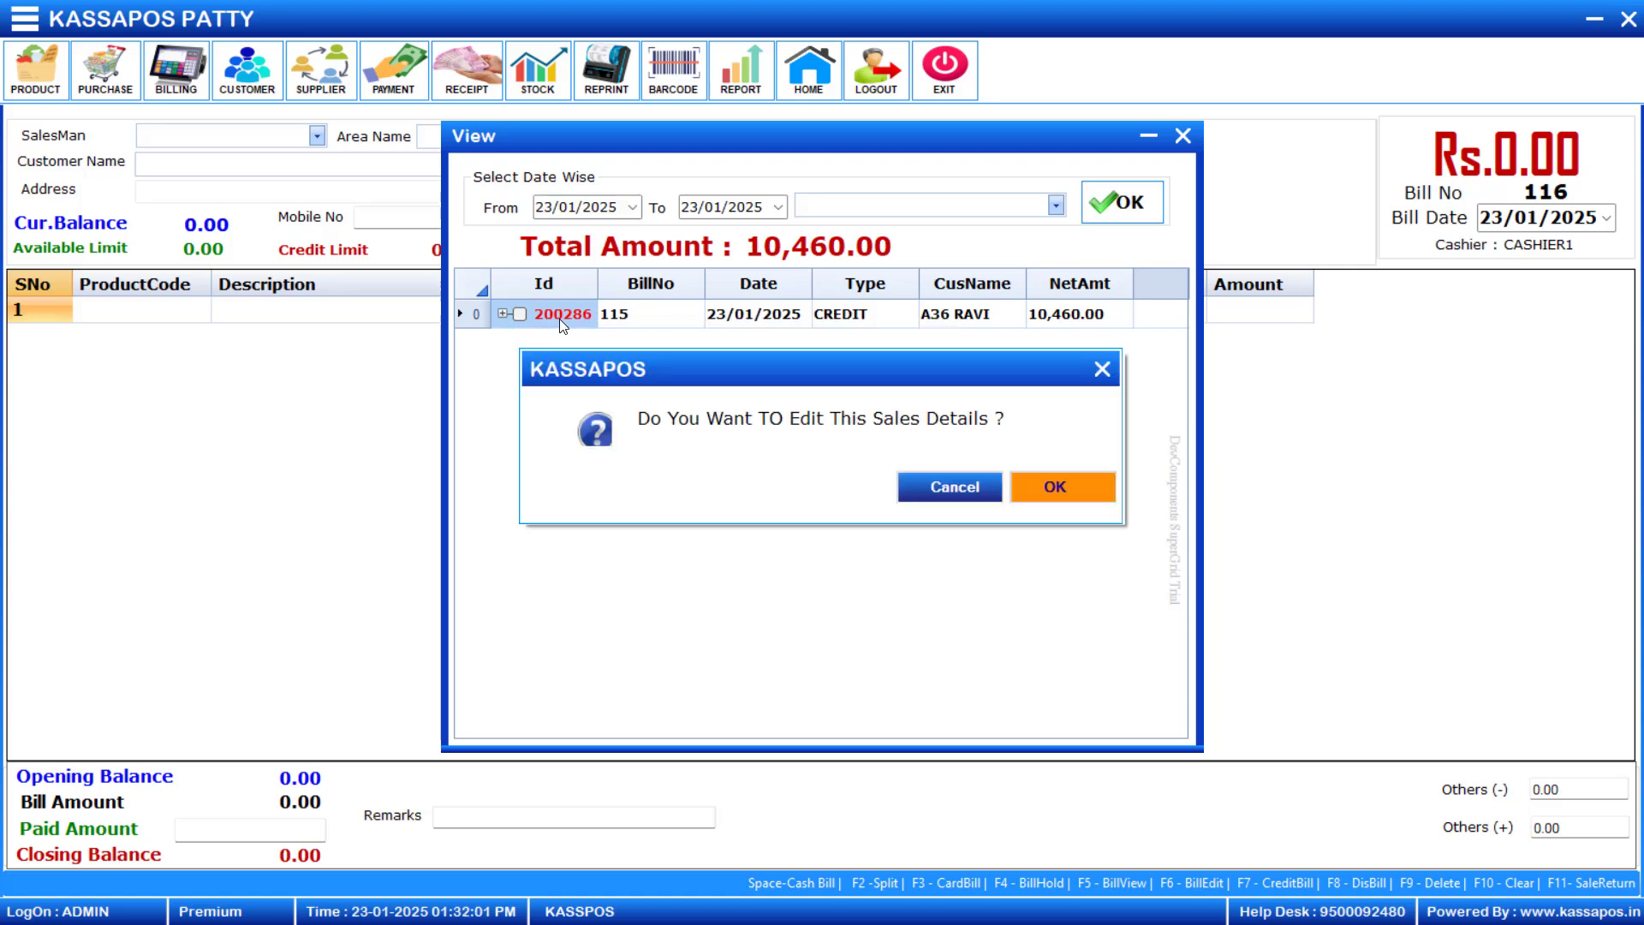
key(Return)
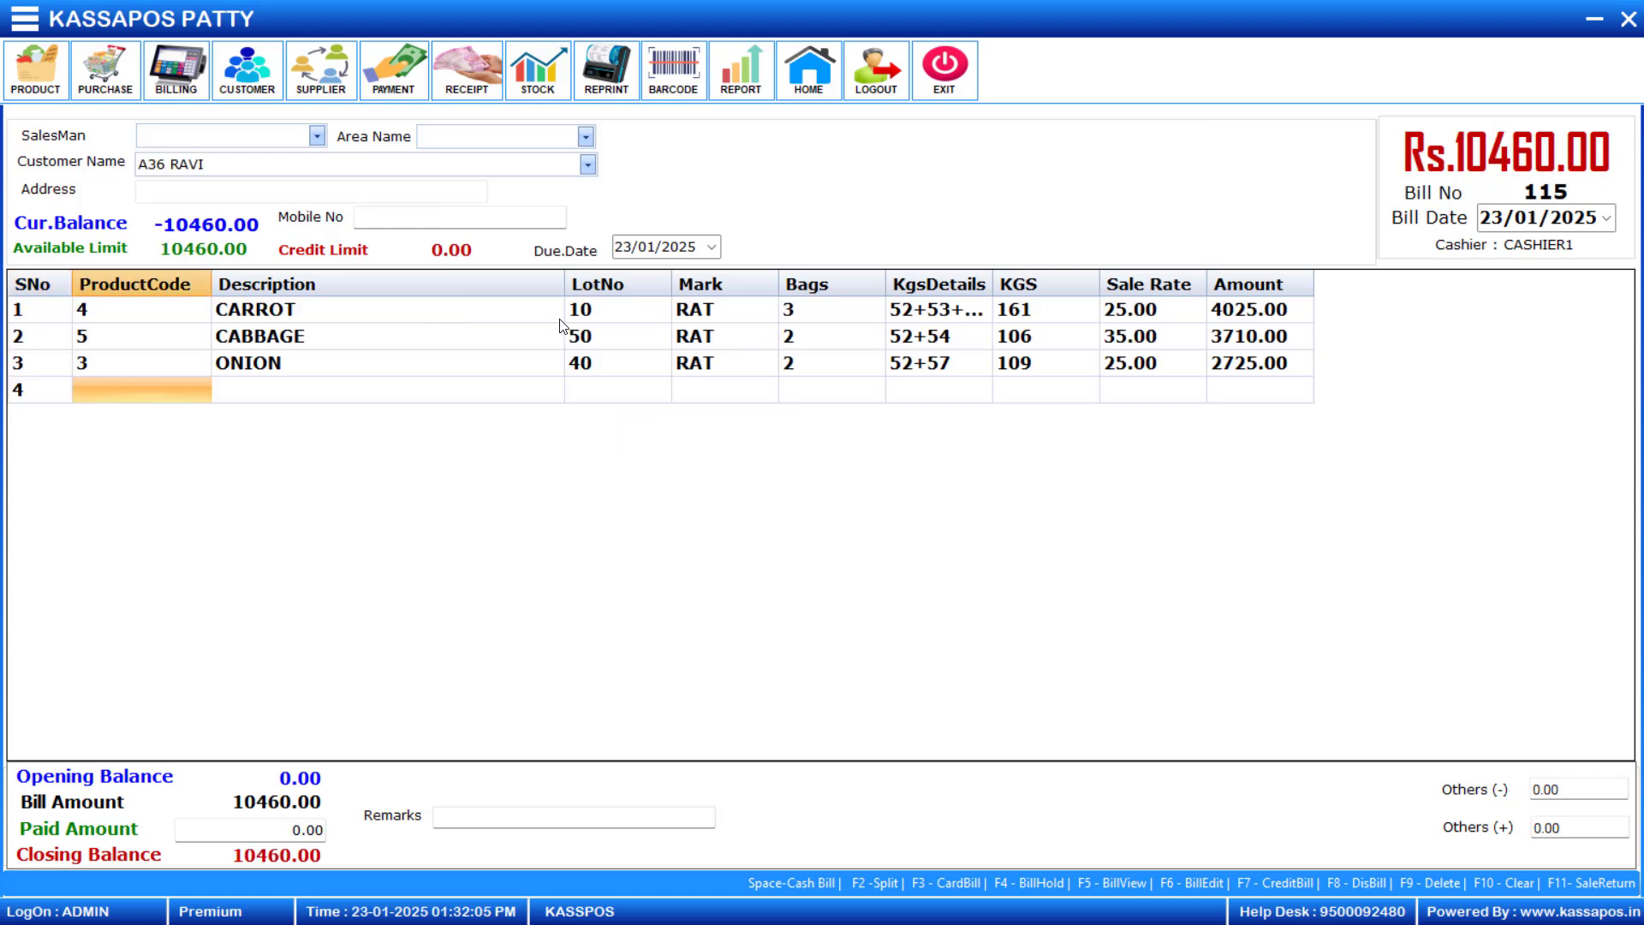
- Add Cabbage (product code 5) from lot 30 with bag weights 52+51+50 at a sale rate of 25, and save the updated credit bill
text(5)
key(Return)
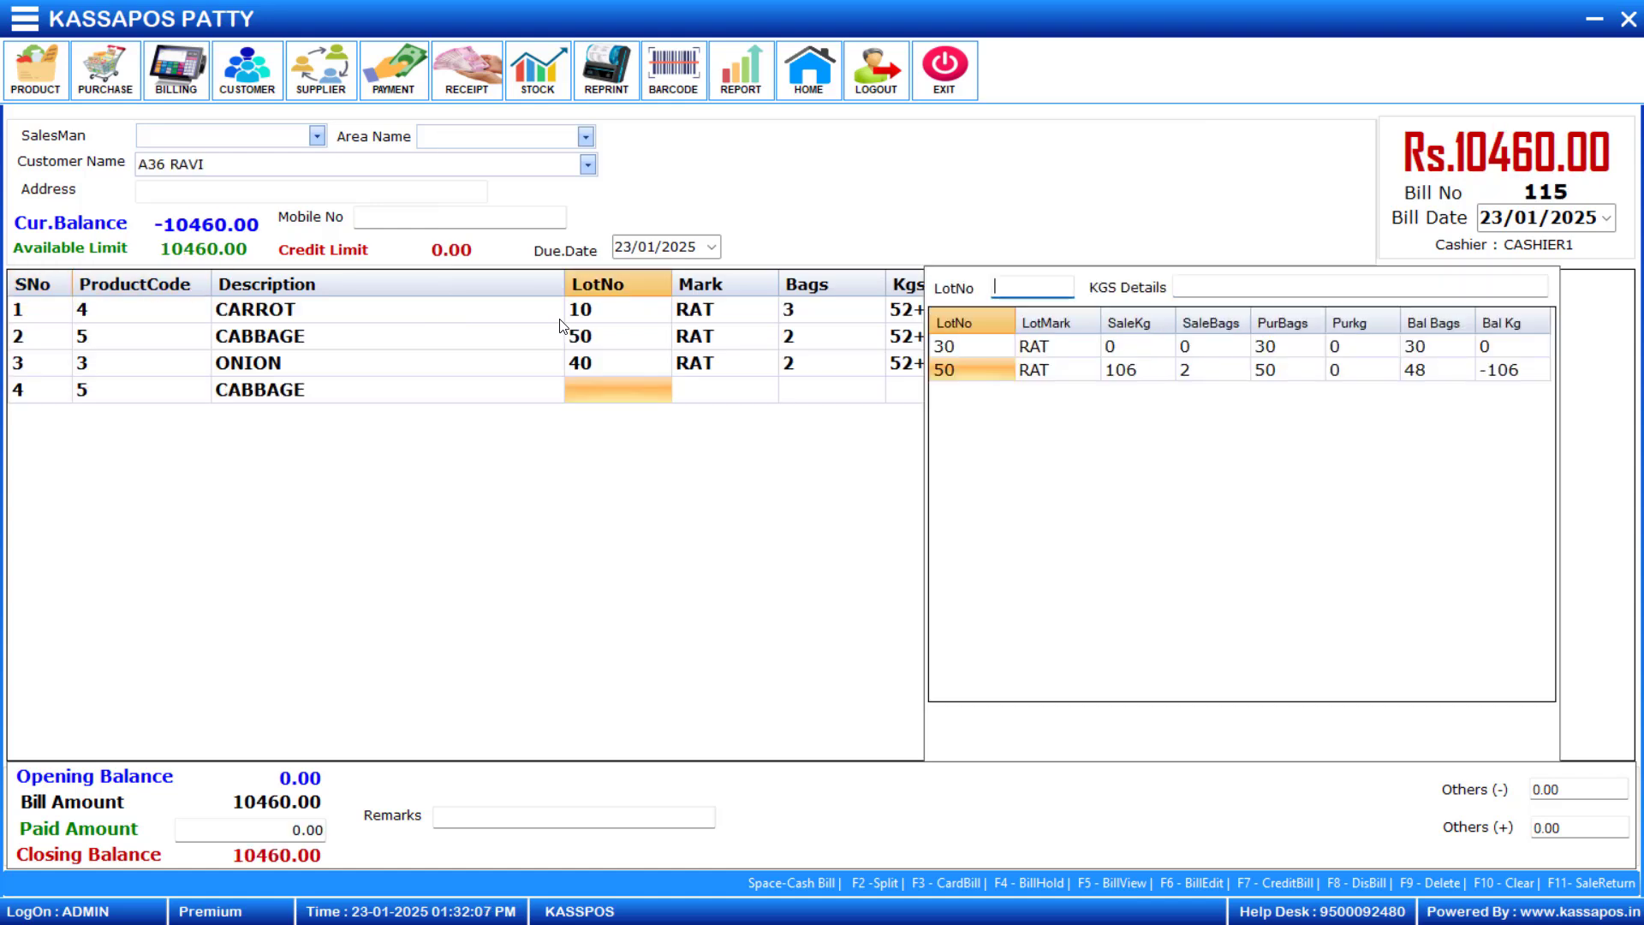
text(30)
key(Return)
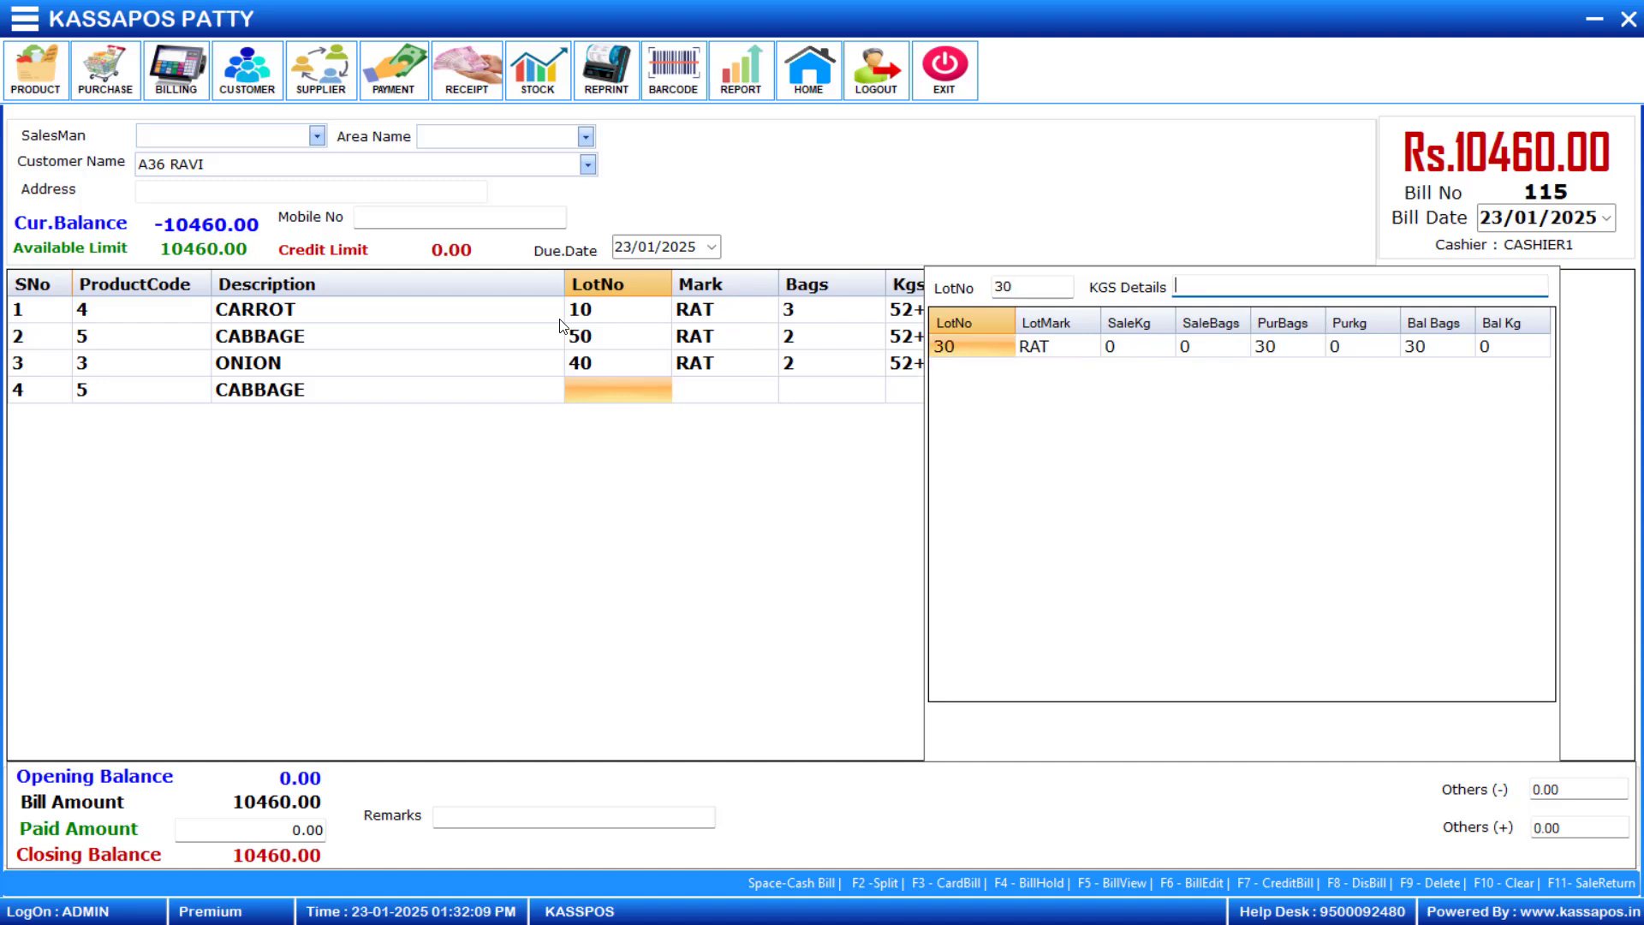
text(52+51+50)
key(Return)
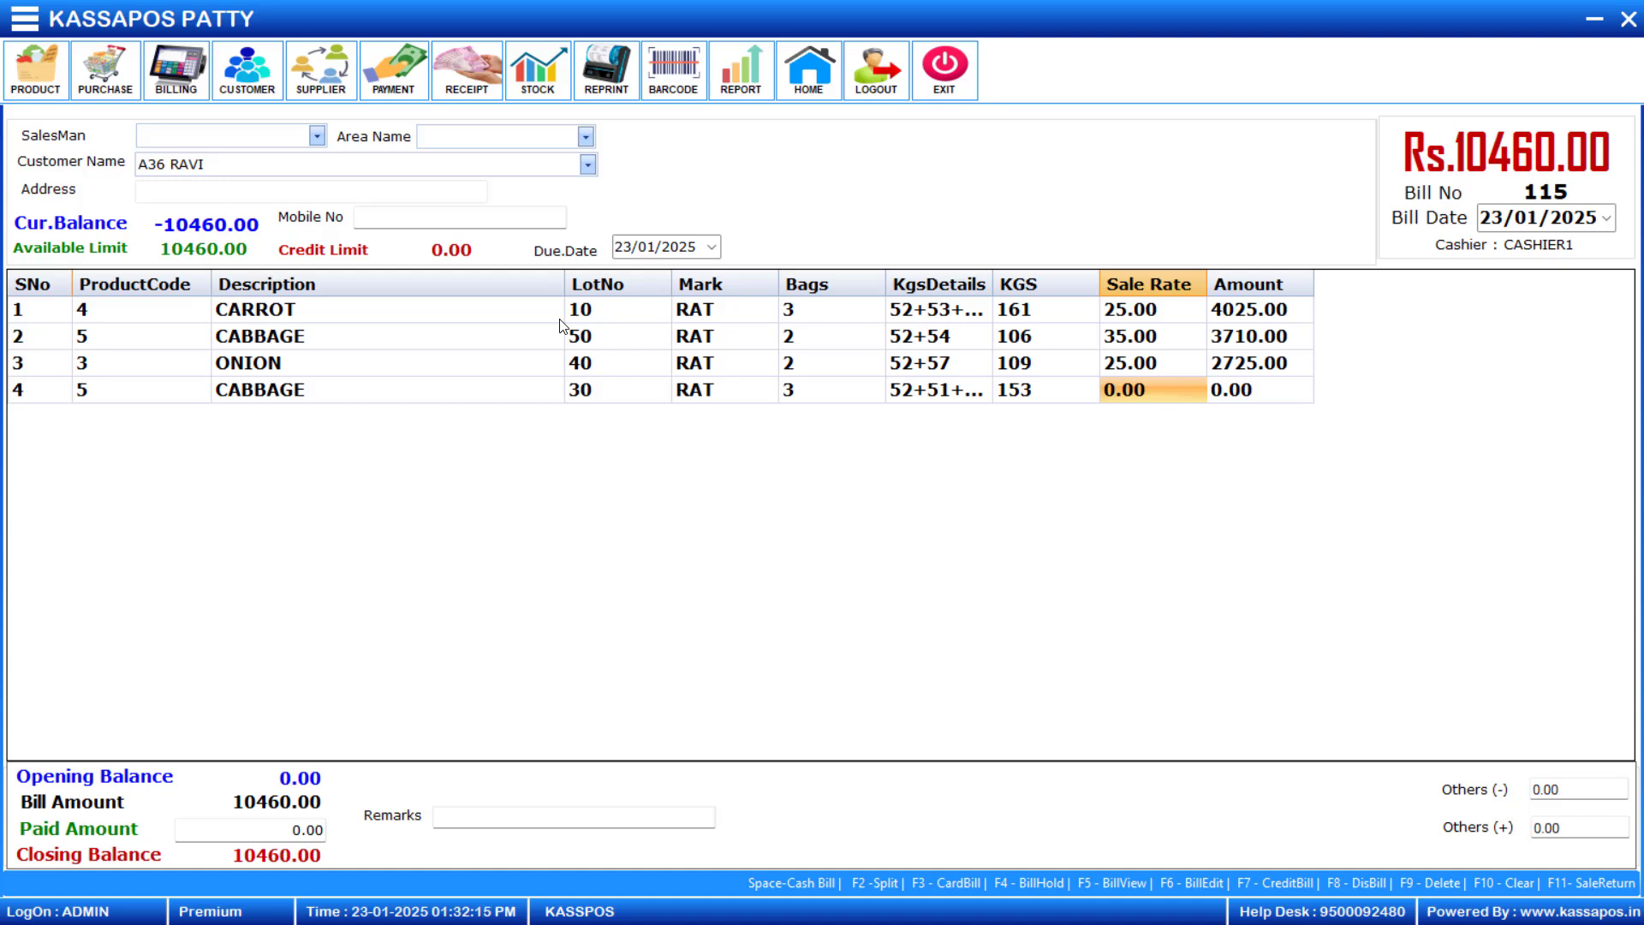
text(25)
key(Return)
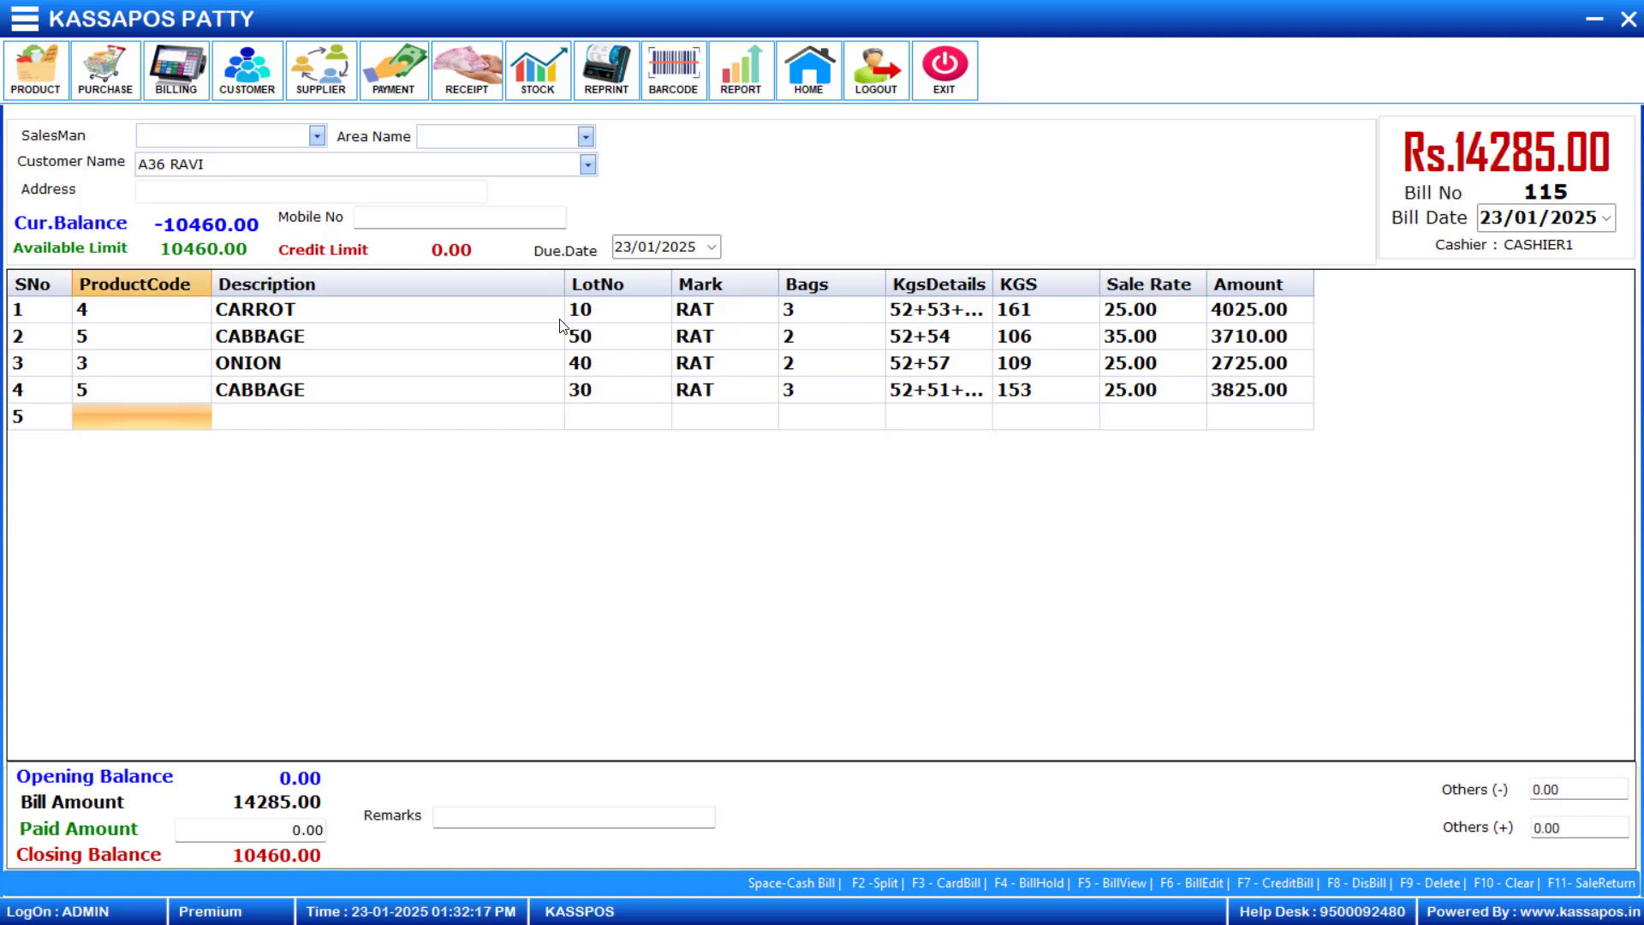
key(Up)
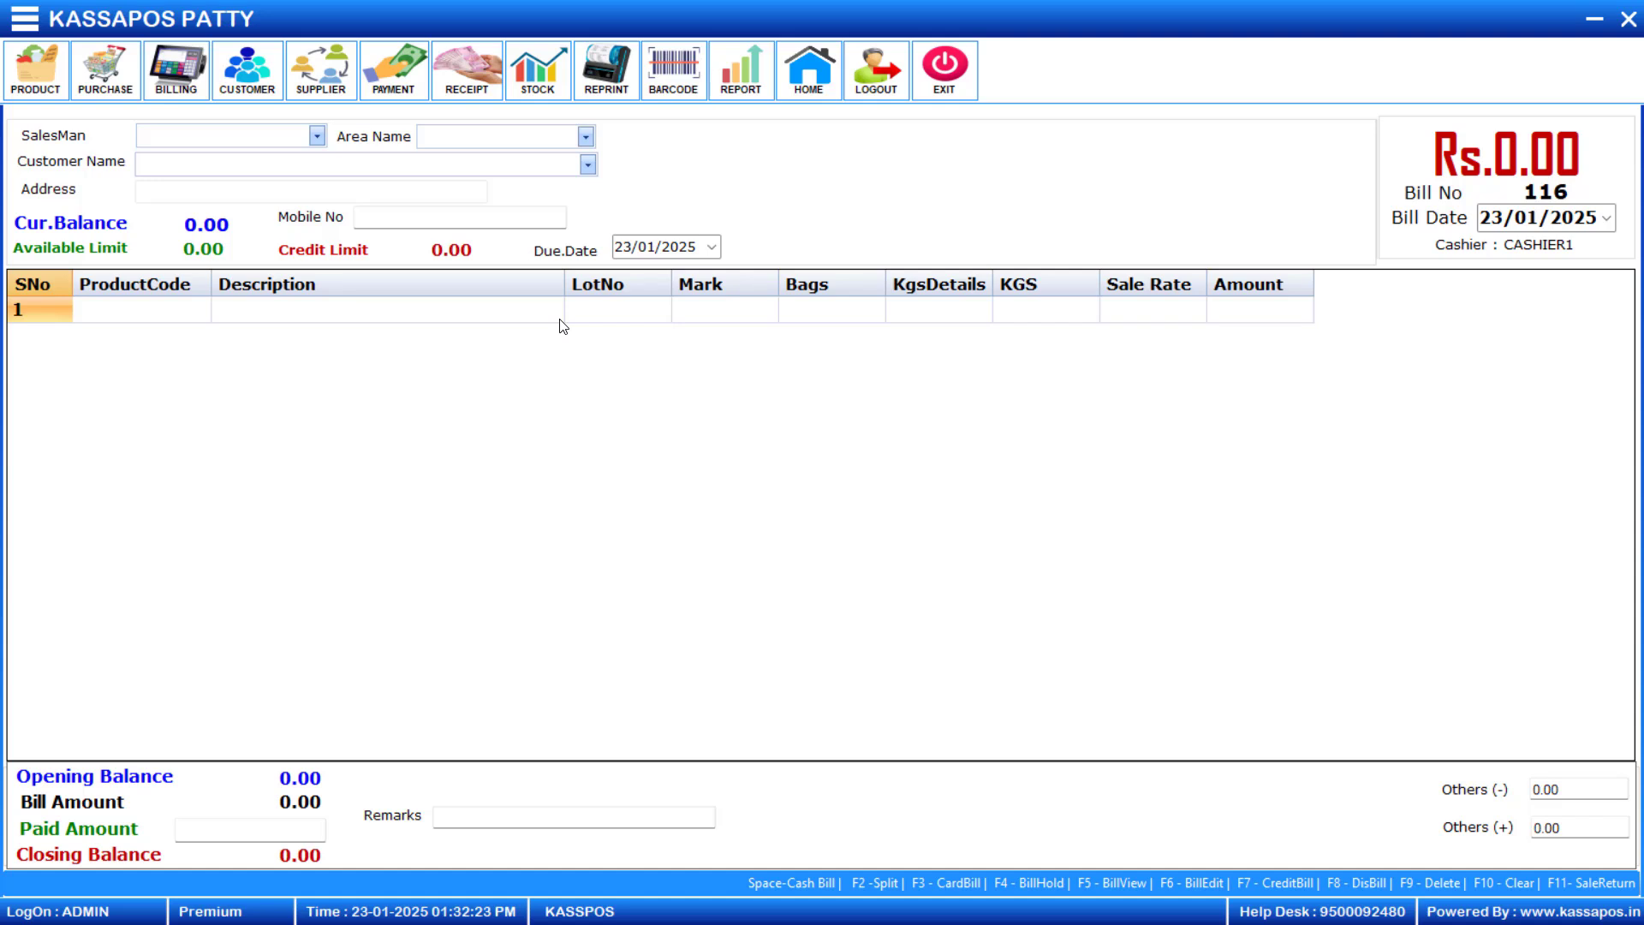
- Start a bill for another customer by code and add Onion (product code 3) from lot 40 with bag weights 52+56+60+55 at rate 50
text(A1)
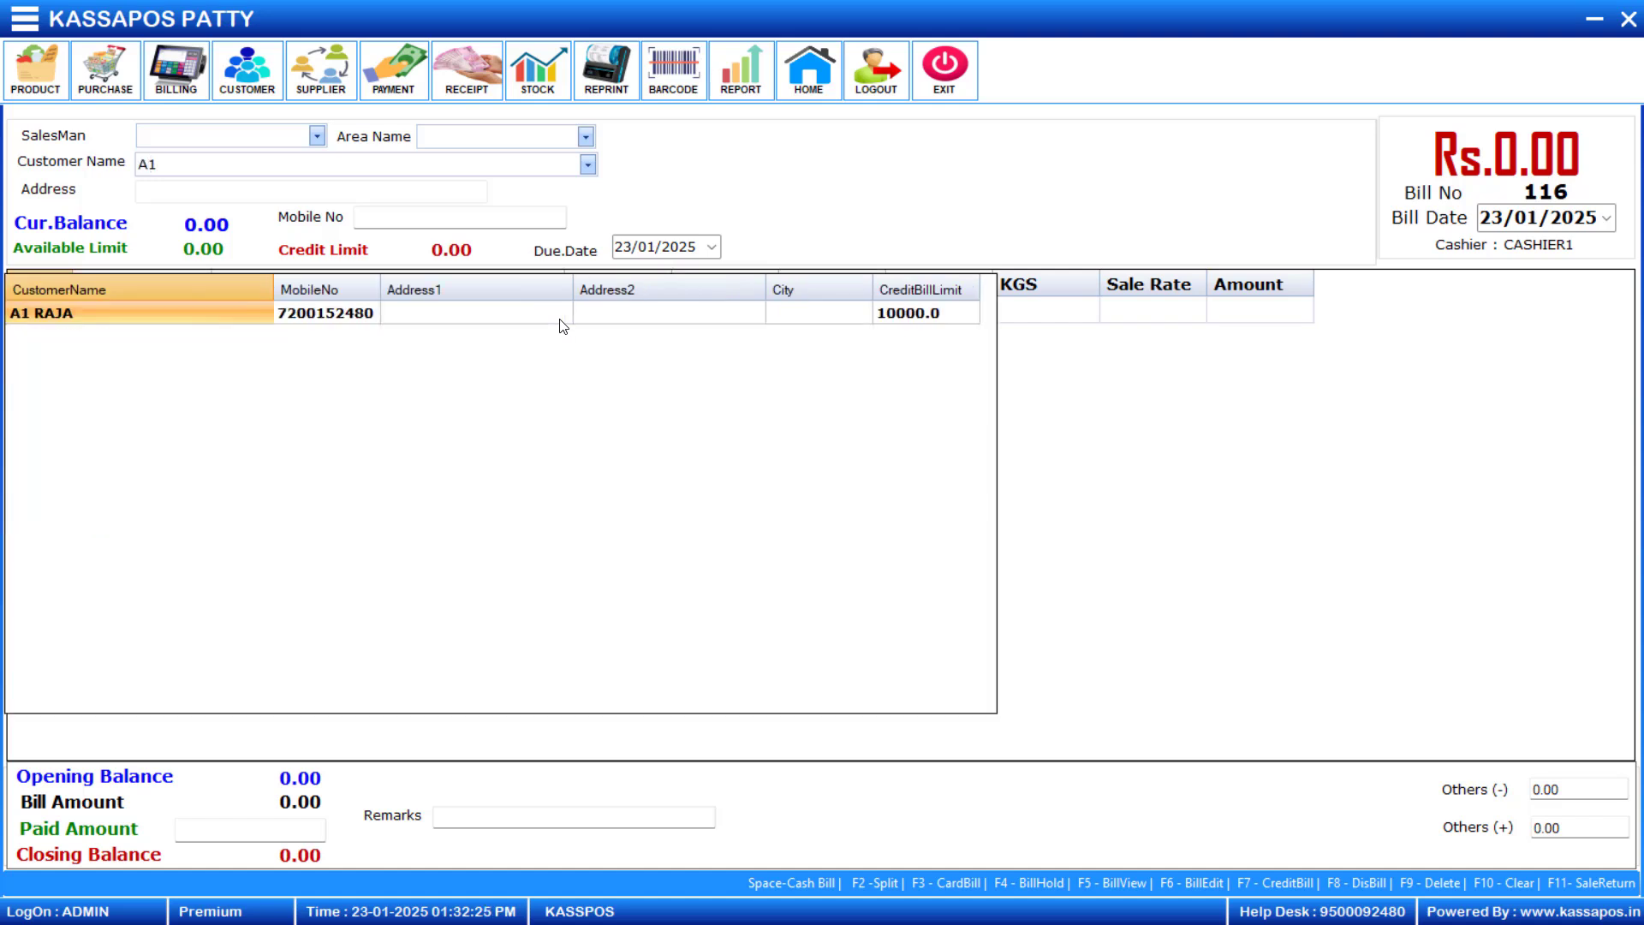
key(Return)
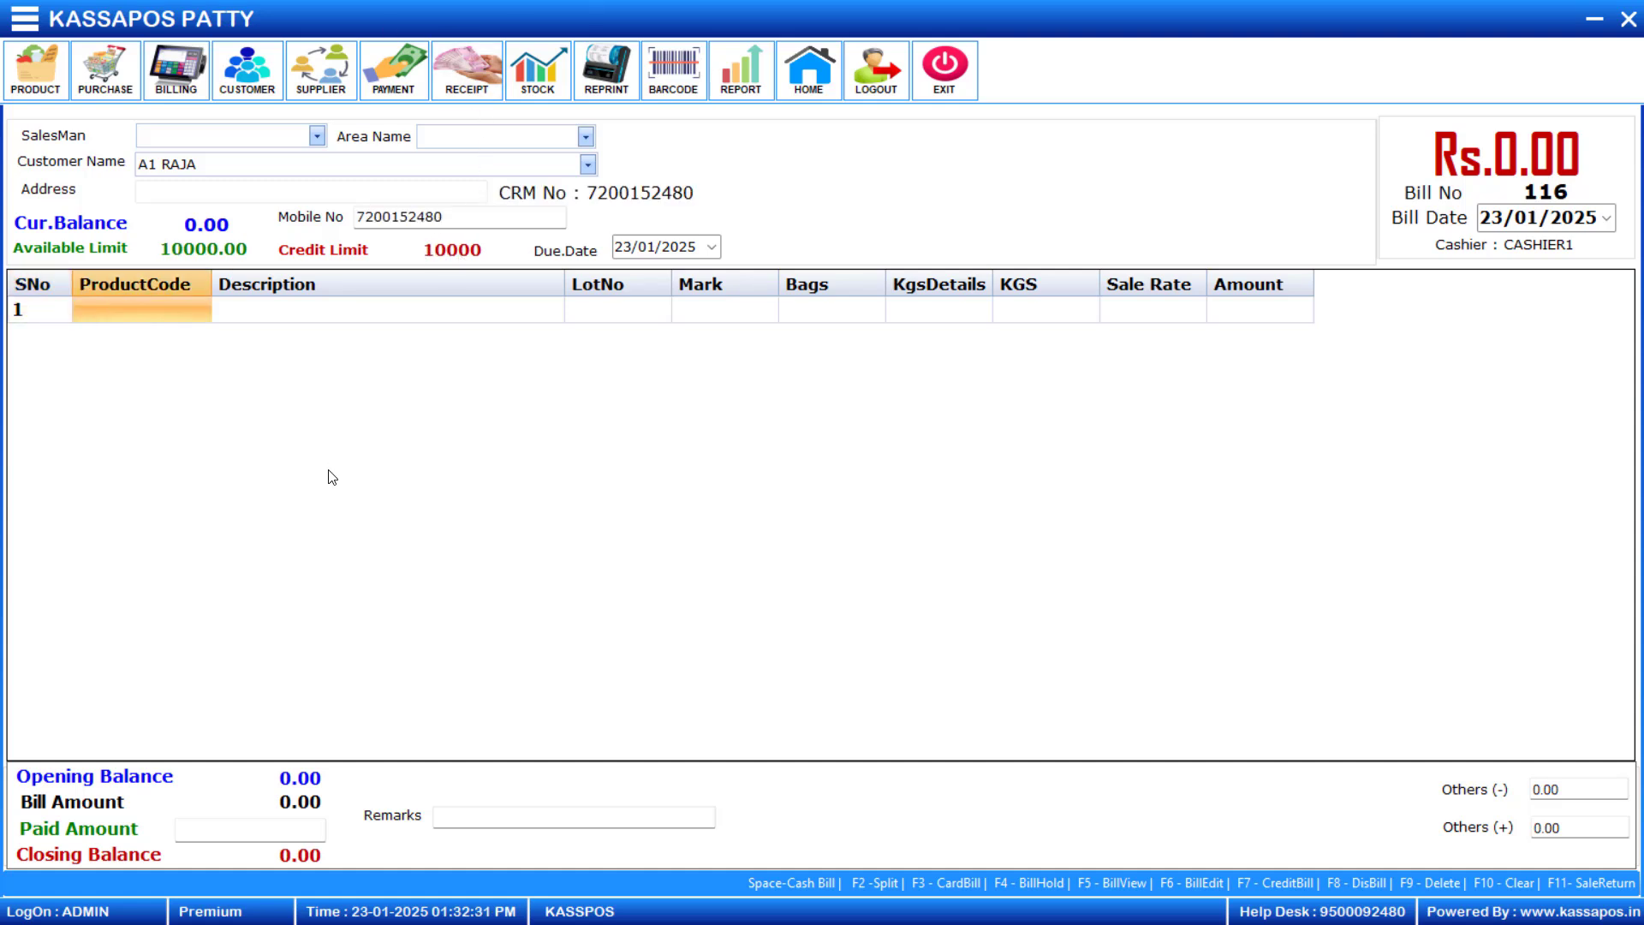
text(3)
key(Return)
text(40)
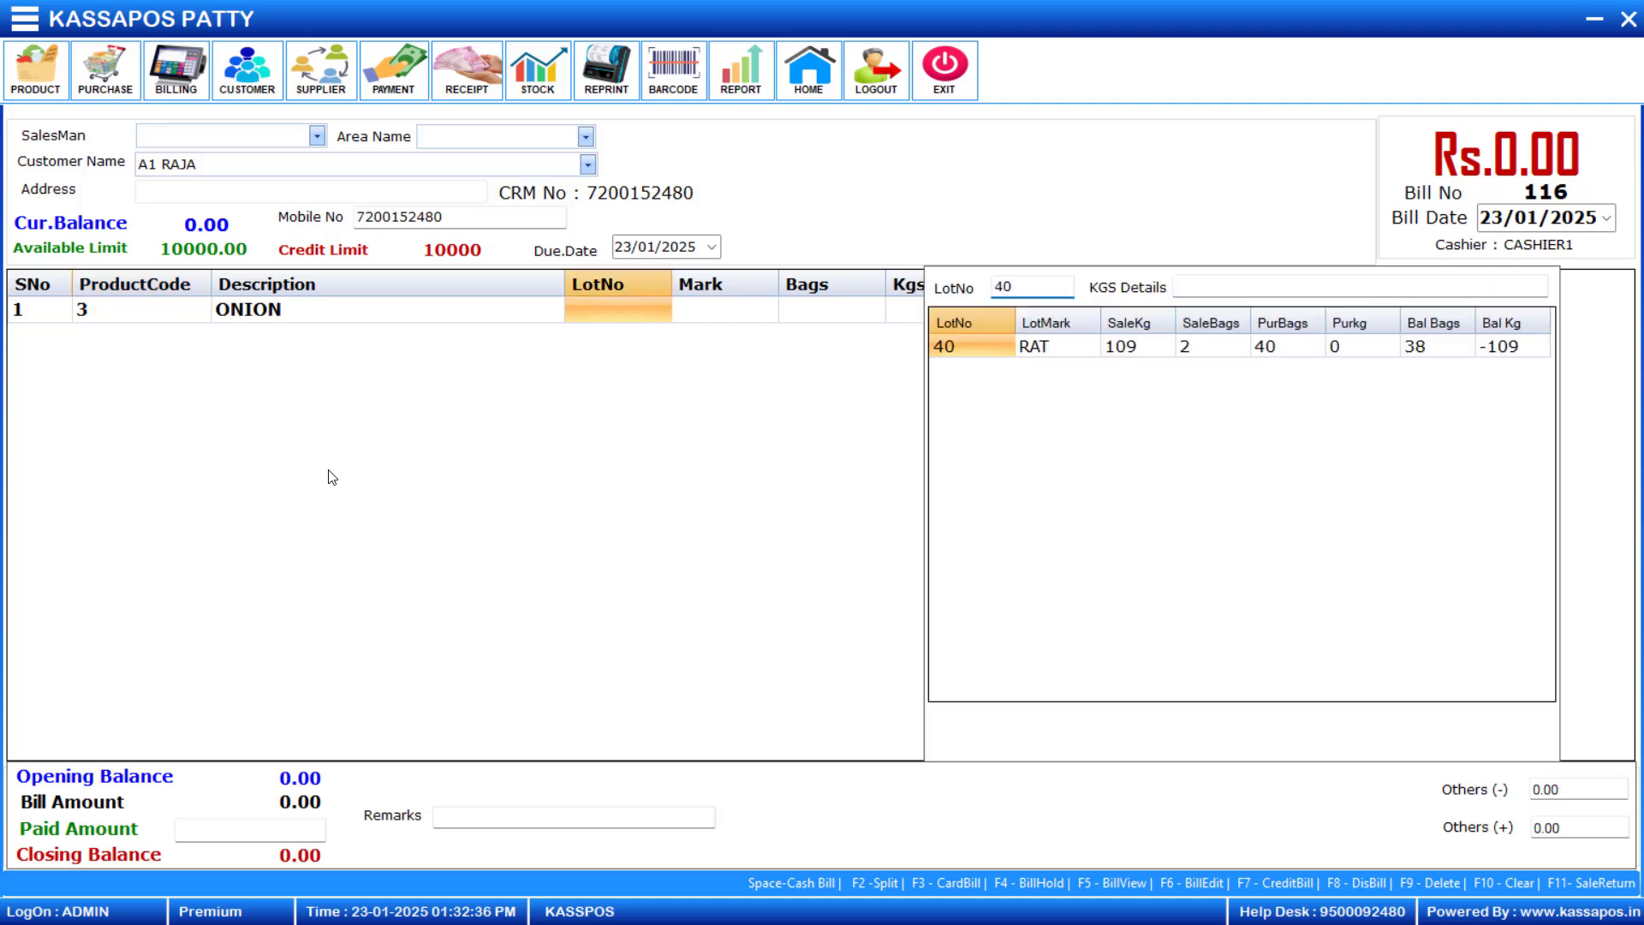
key(Return)
text(5)
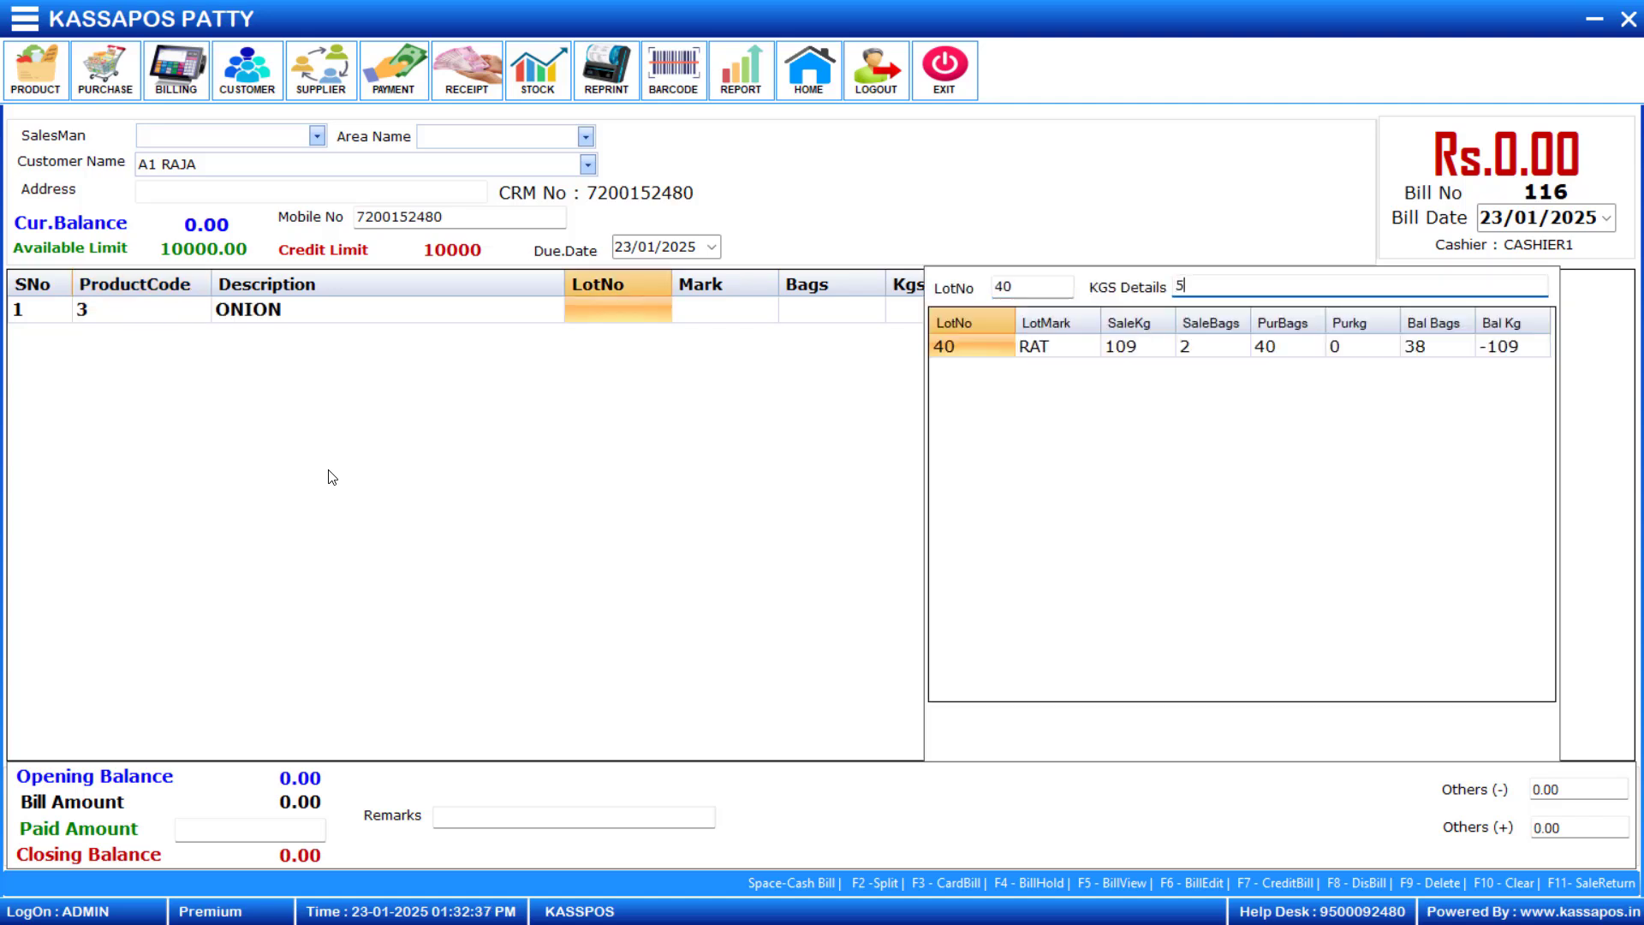
text(2+56+60+55)
key(Return)
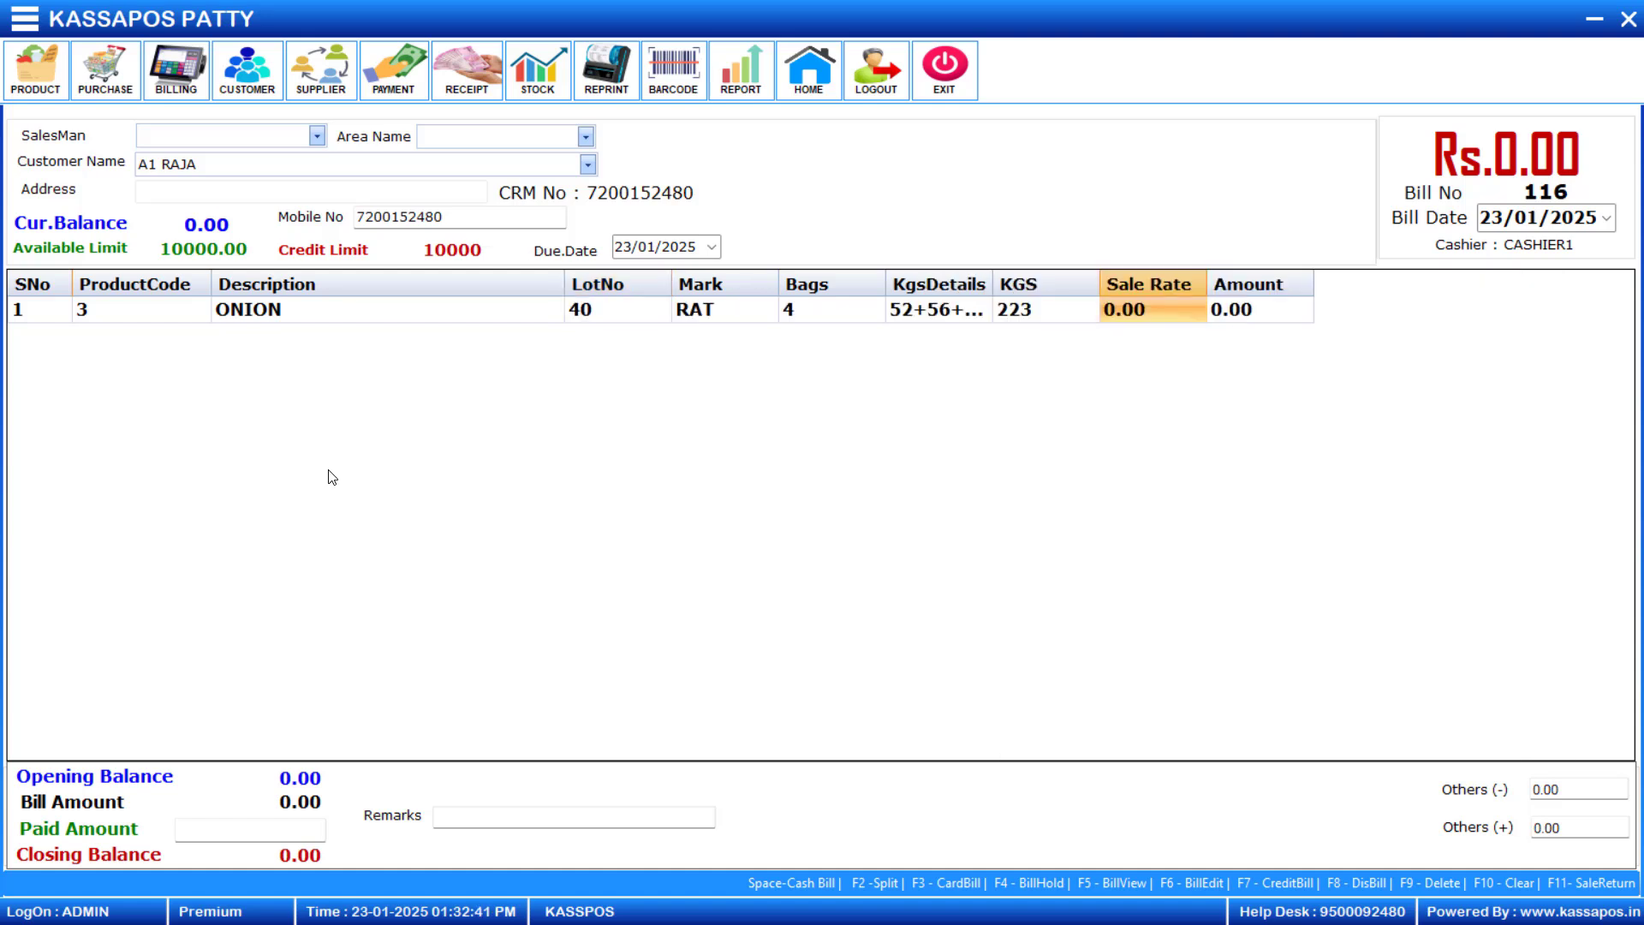
text(50)
key(Return)
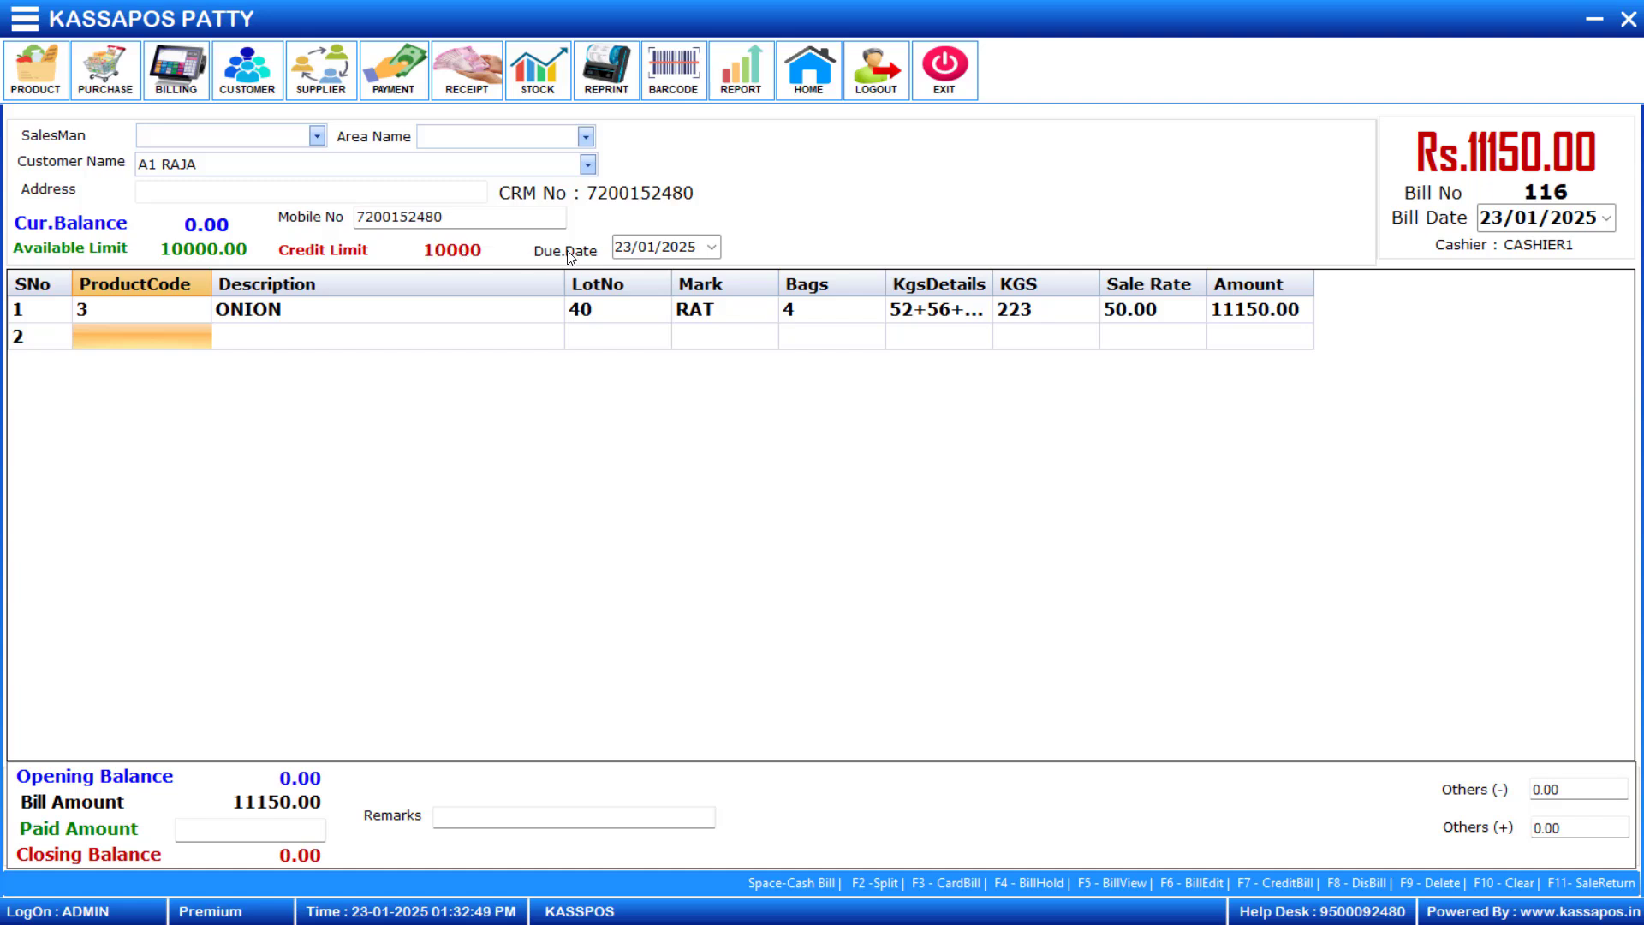
- Save the bill on credit, lowering the Onion row's sale rate to 20 to fit the customer's credit limit
key(F7)
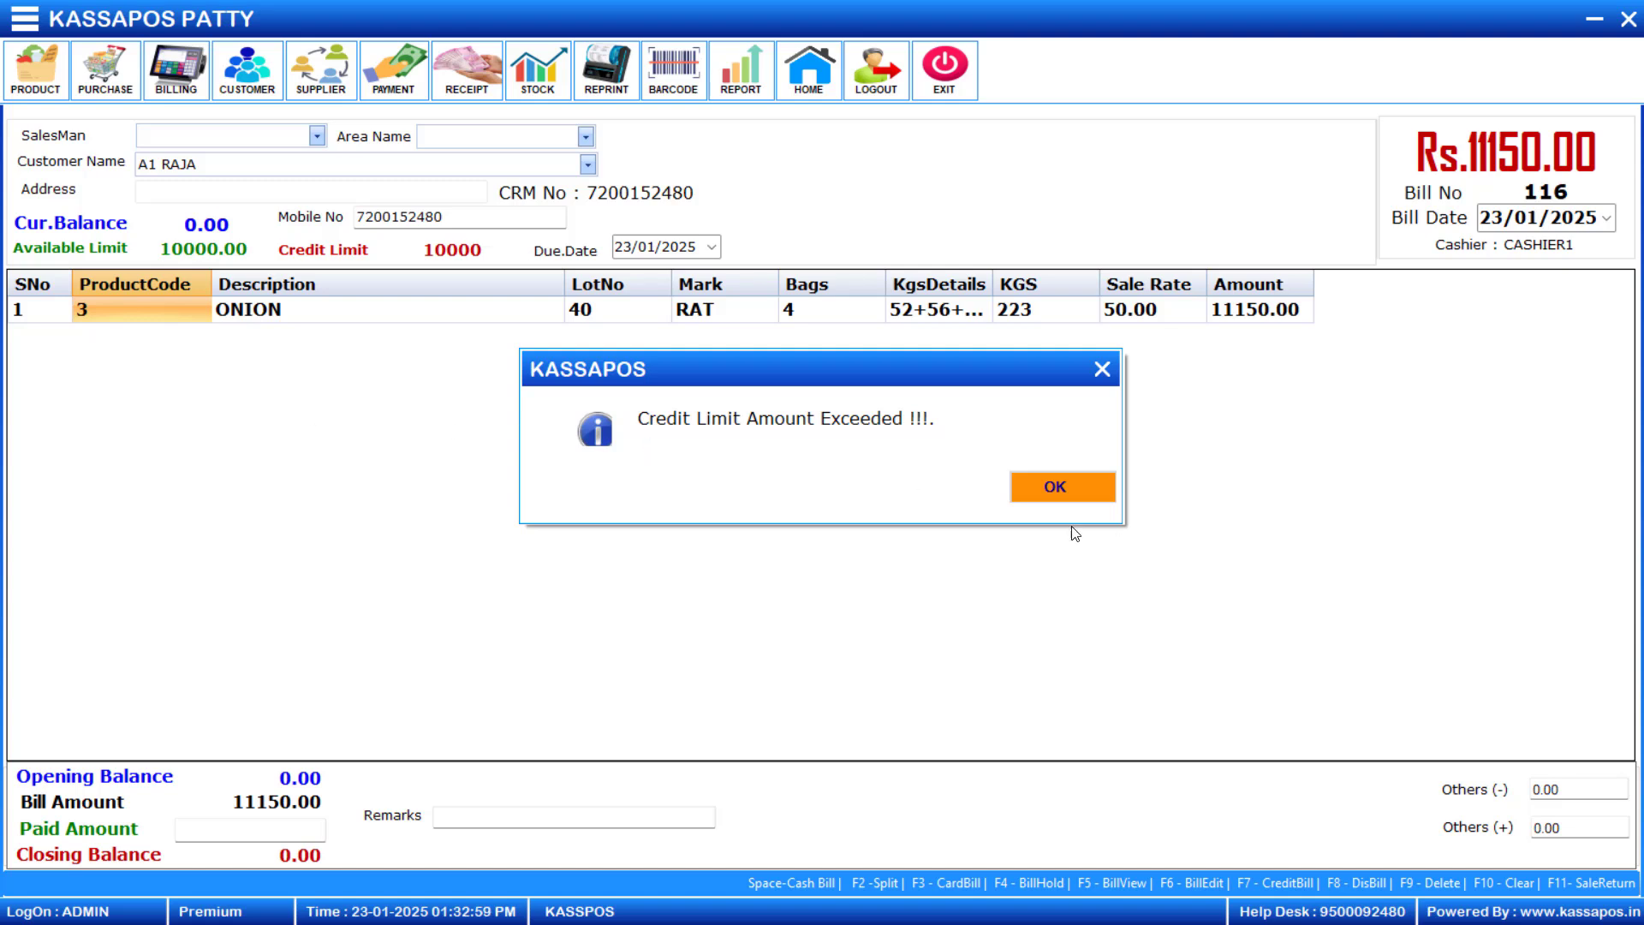
click(1053, 490)
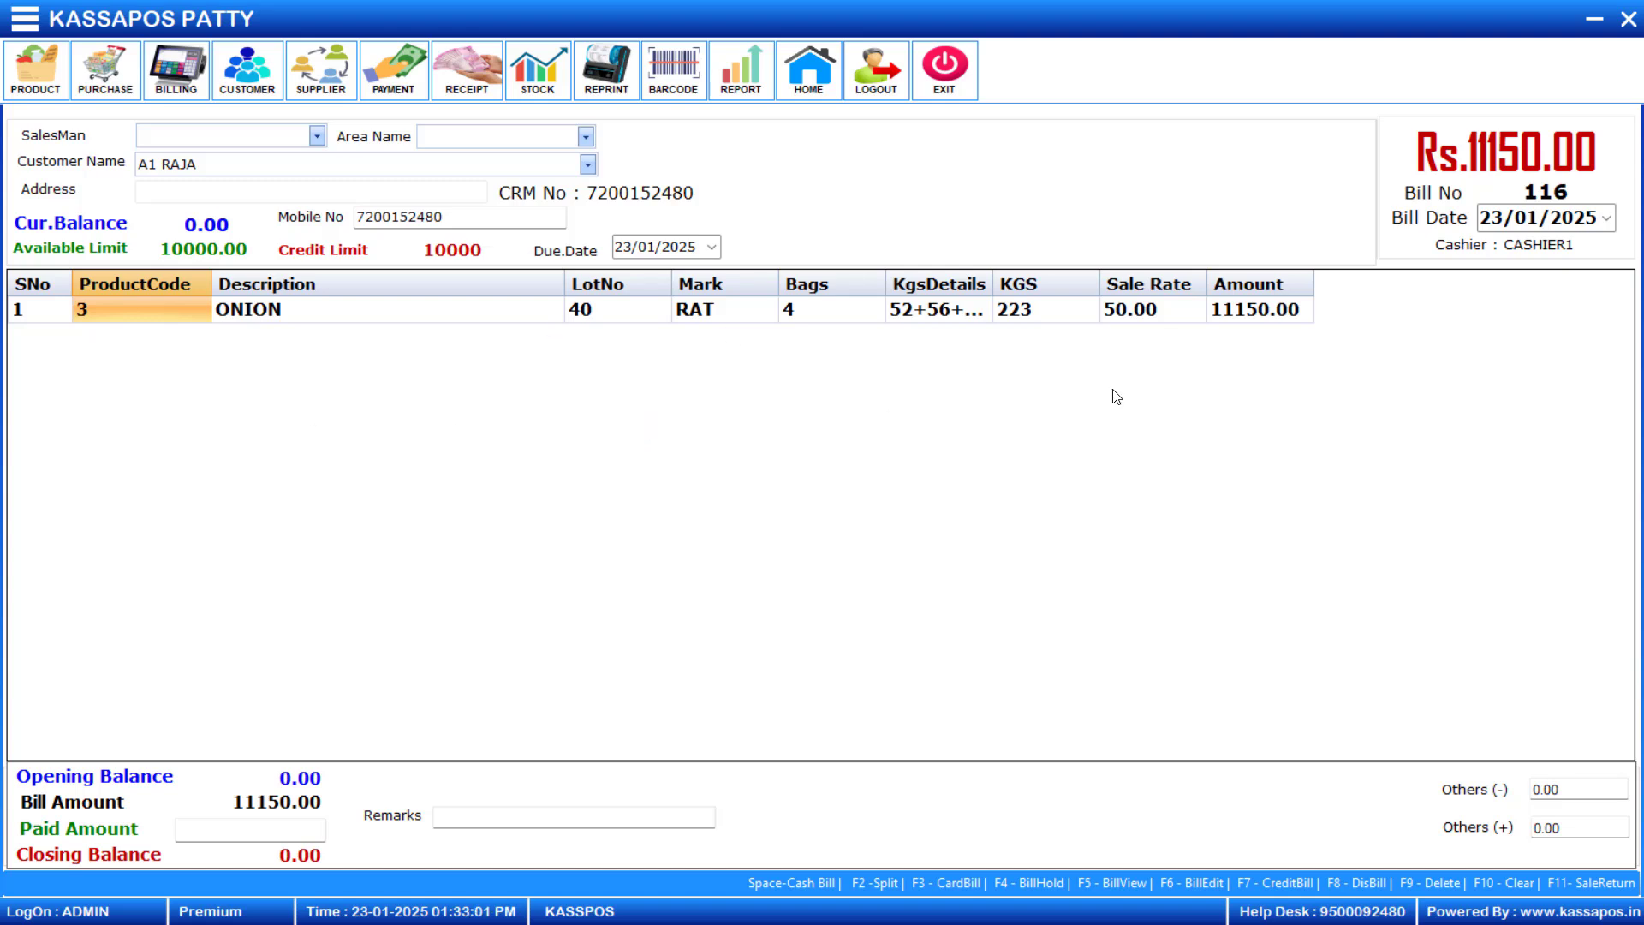
click(1136, 309)
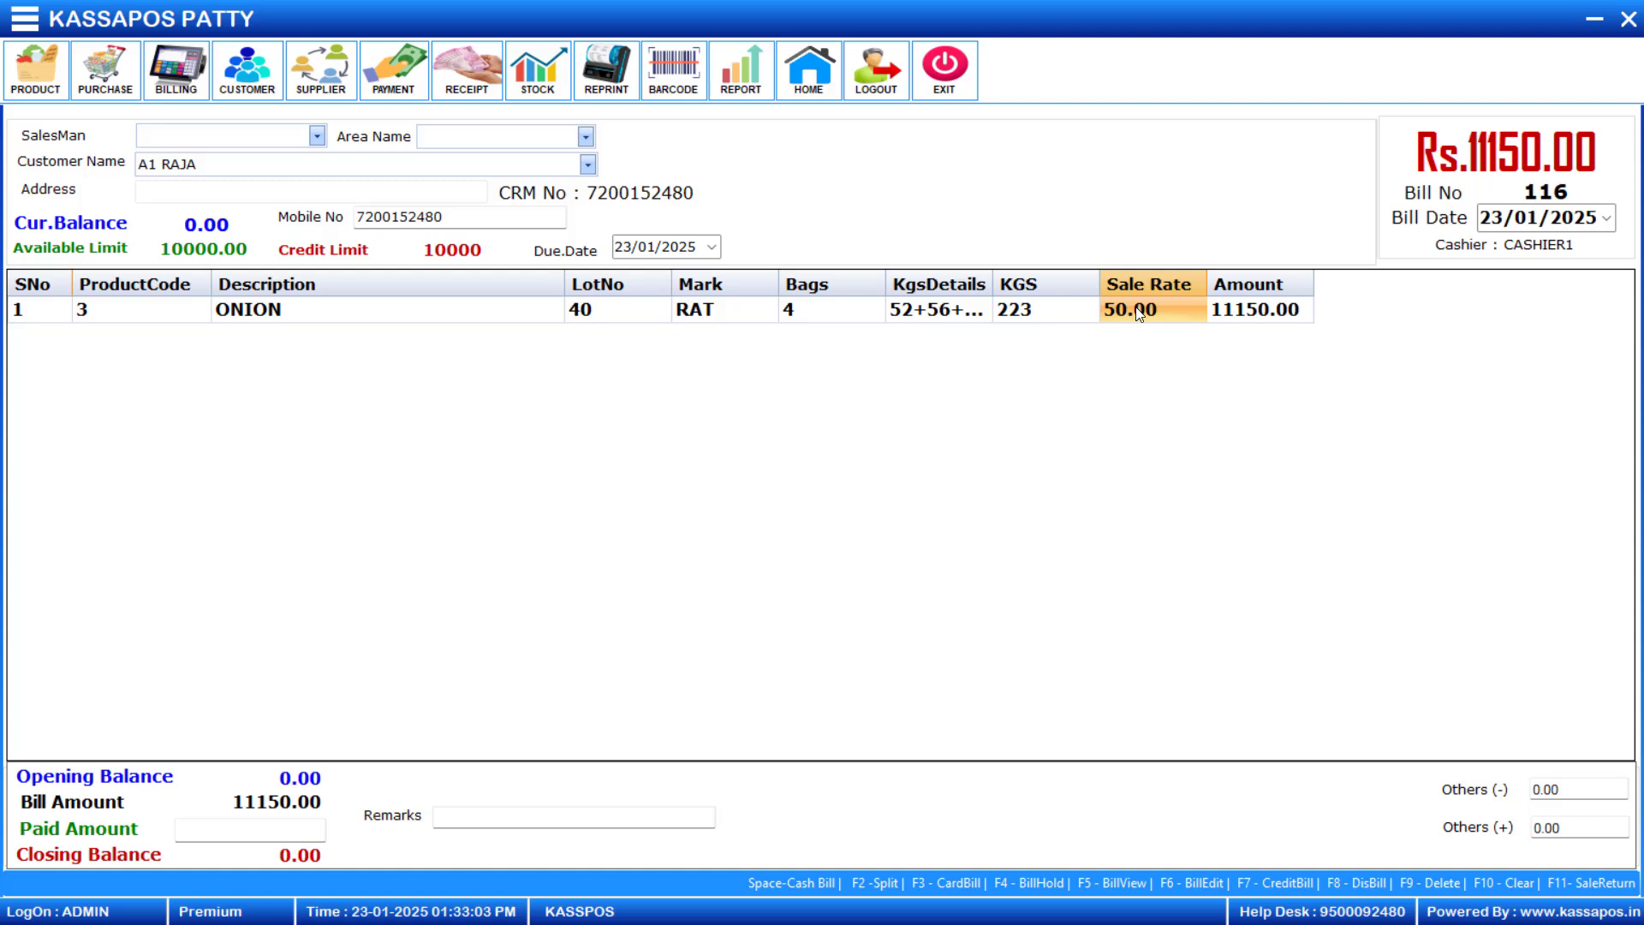
text(20)
key(Return)
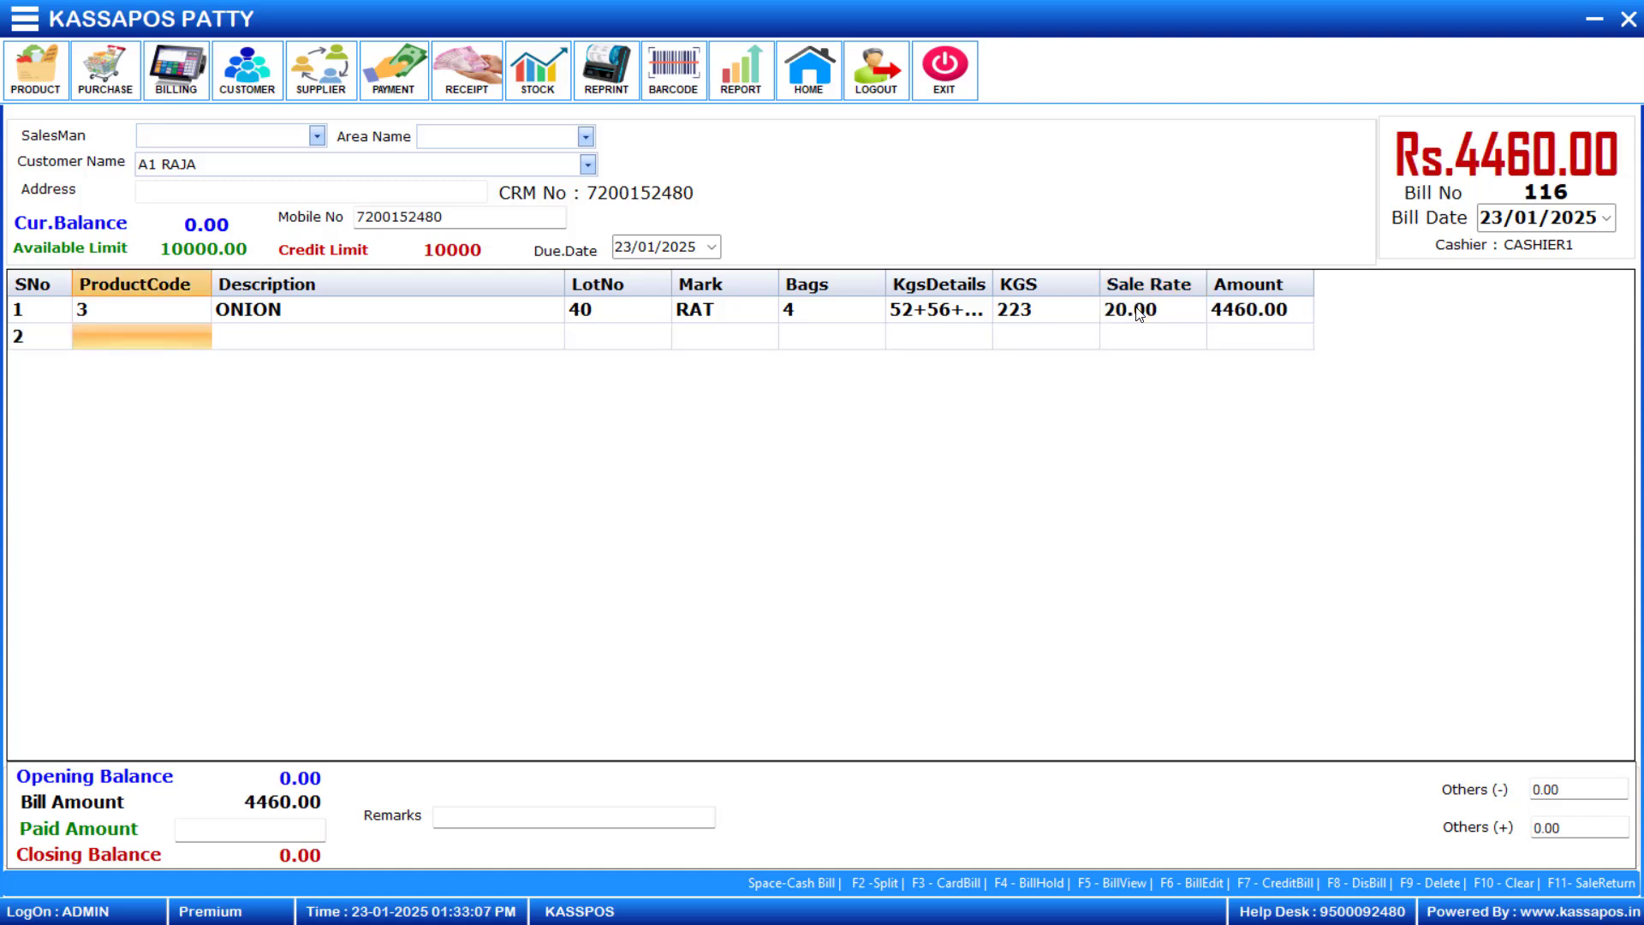
key(space)
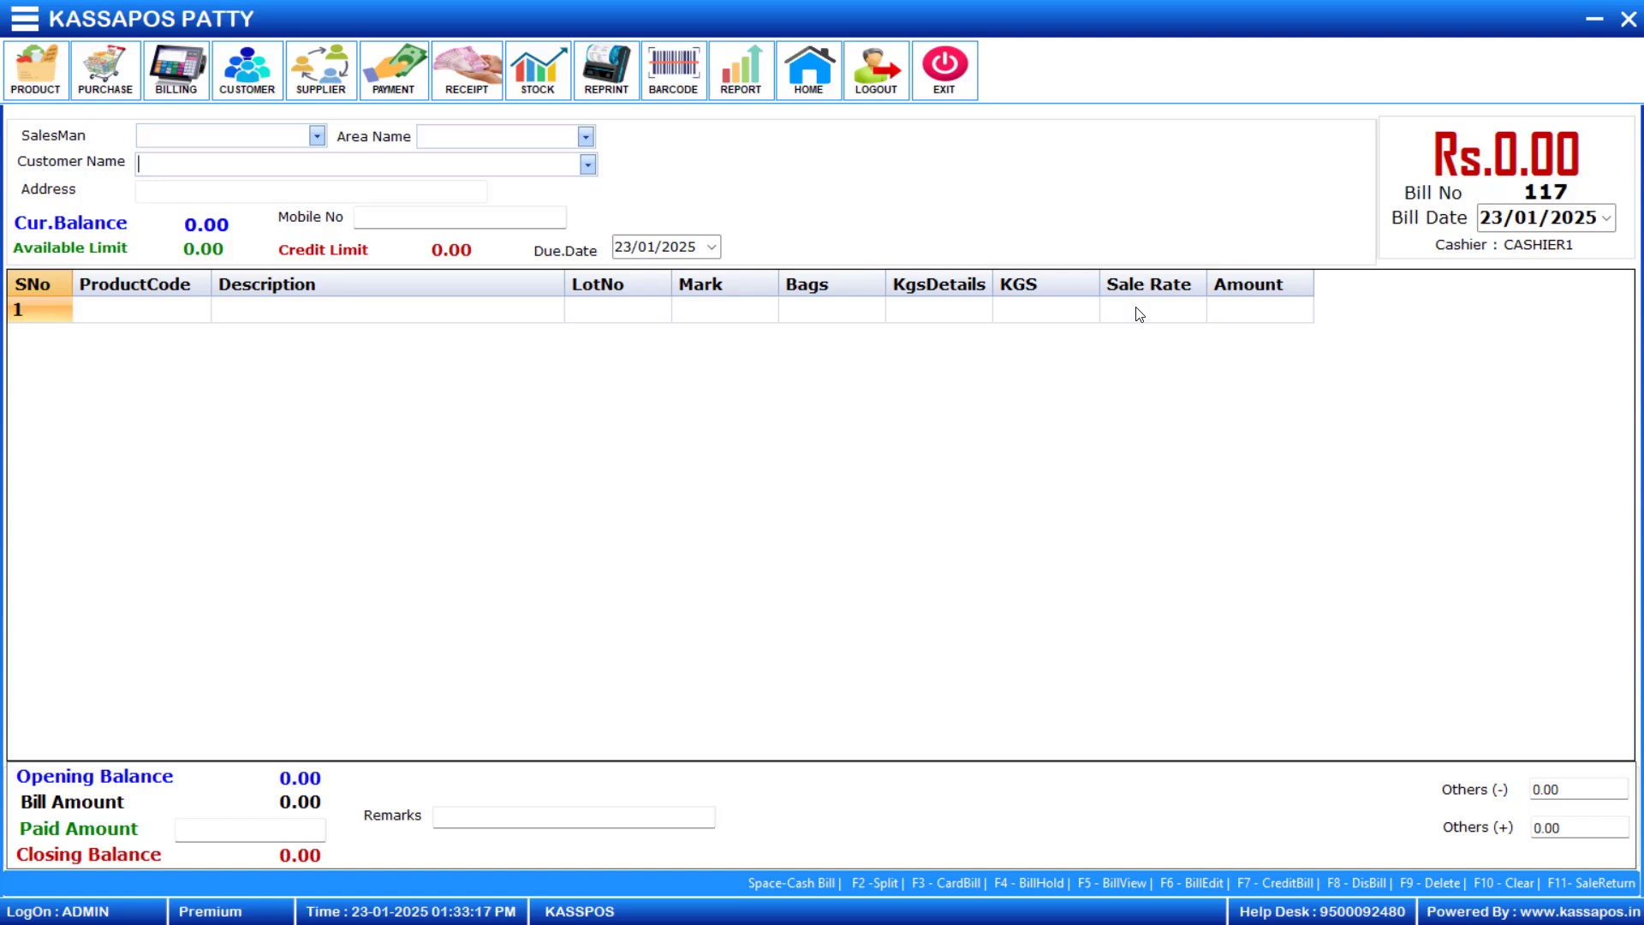
- View the bills dated 23/01/2025 and open the newest credit bill for editing, entering the edit password
key(F5)
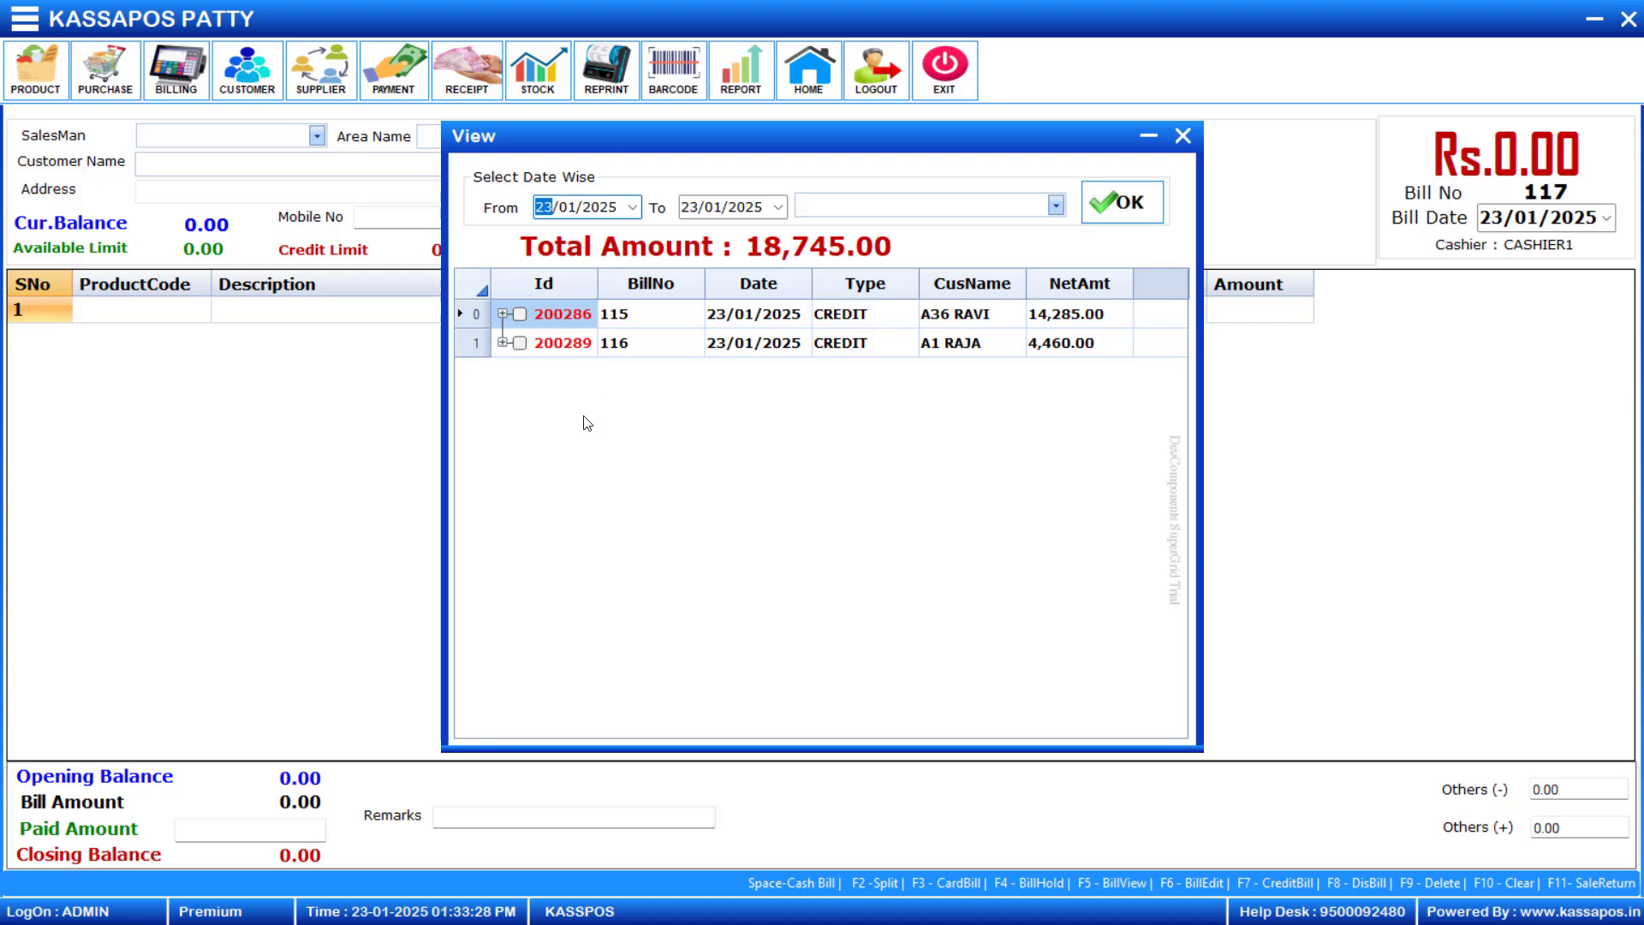
double_click(549, 347)
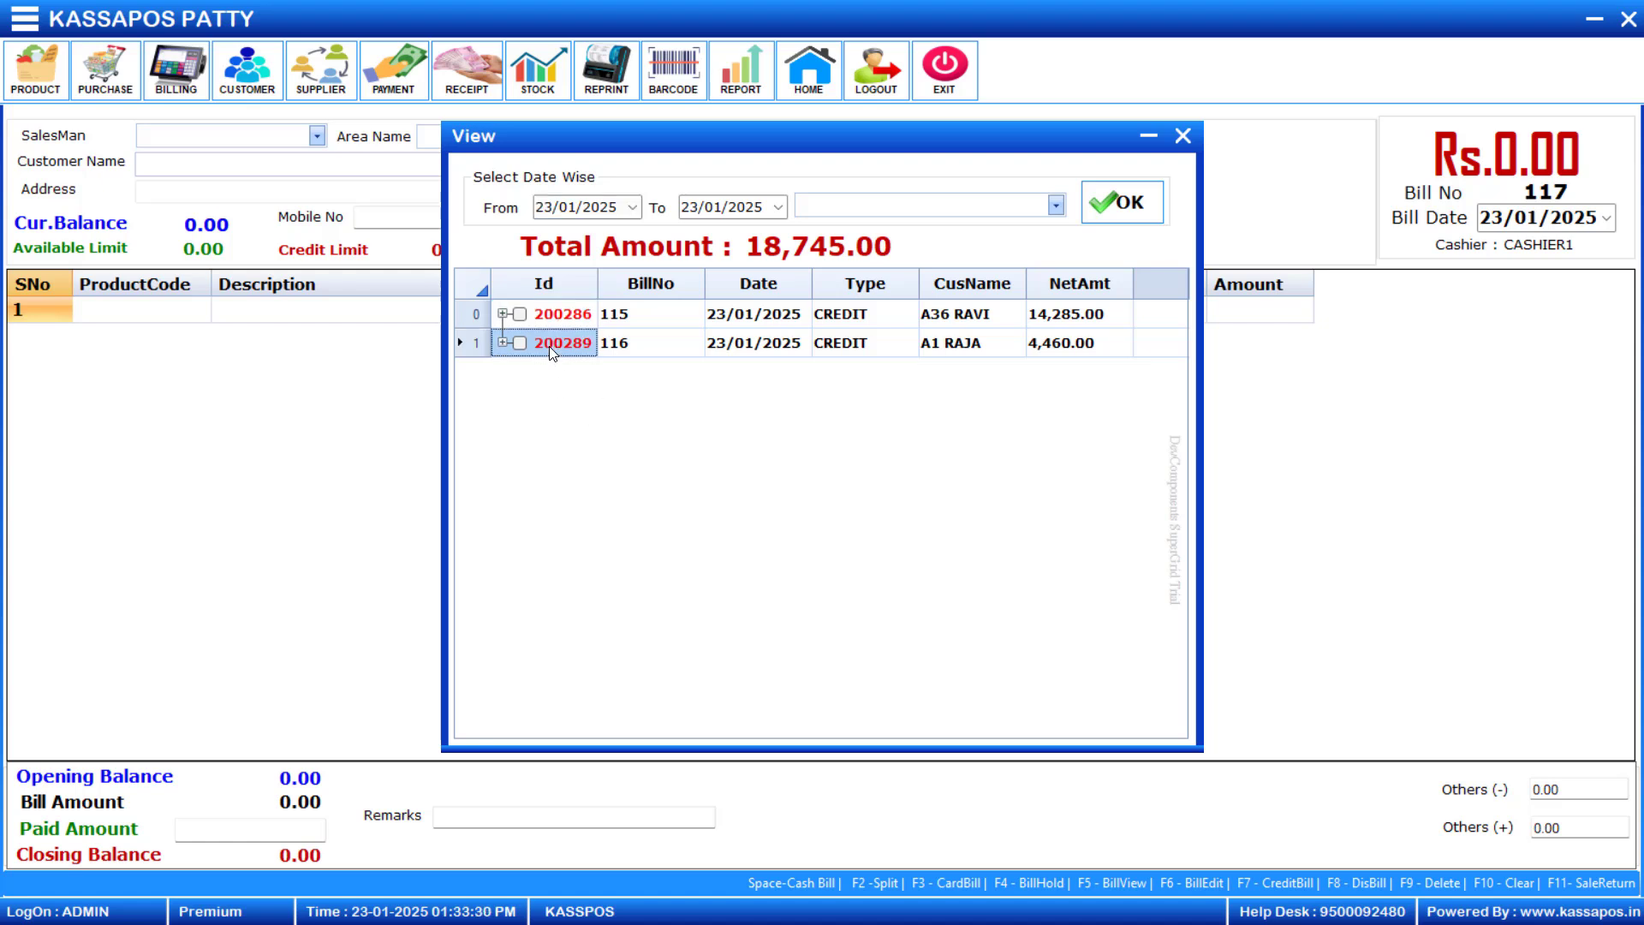
text(*)
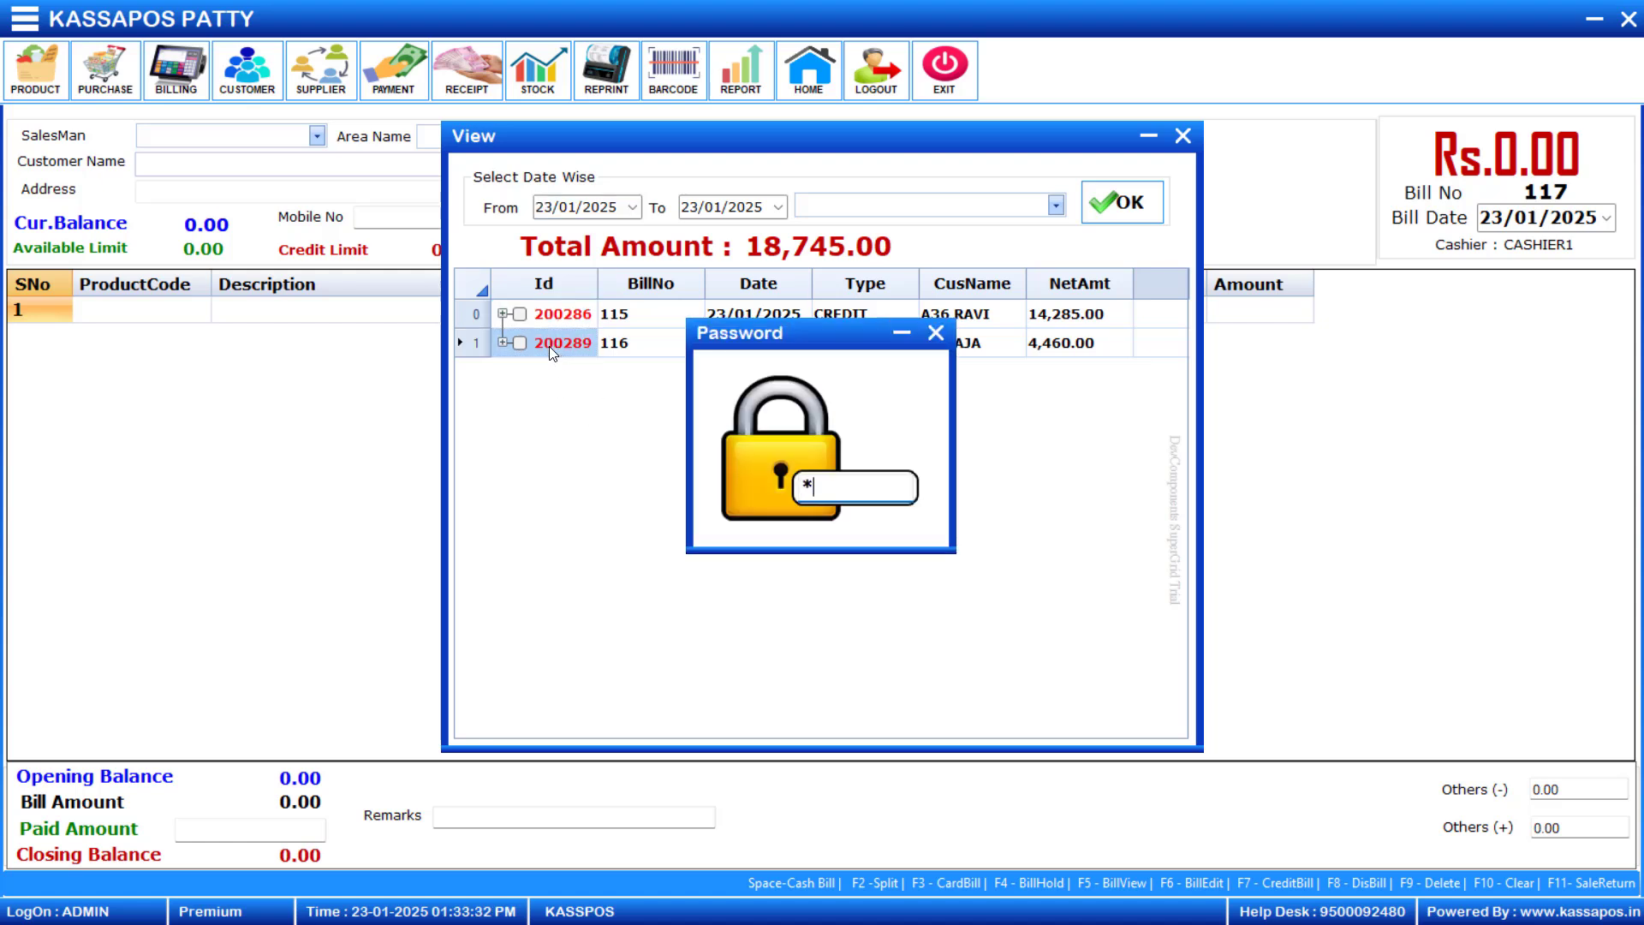
key(Return)
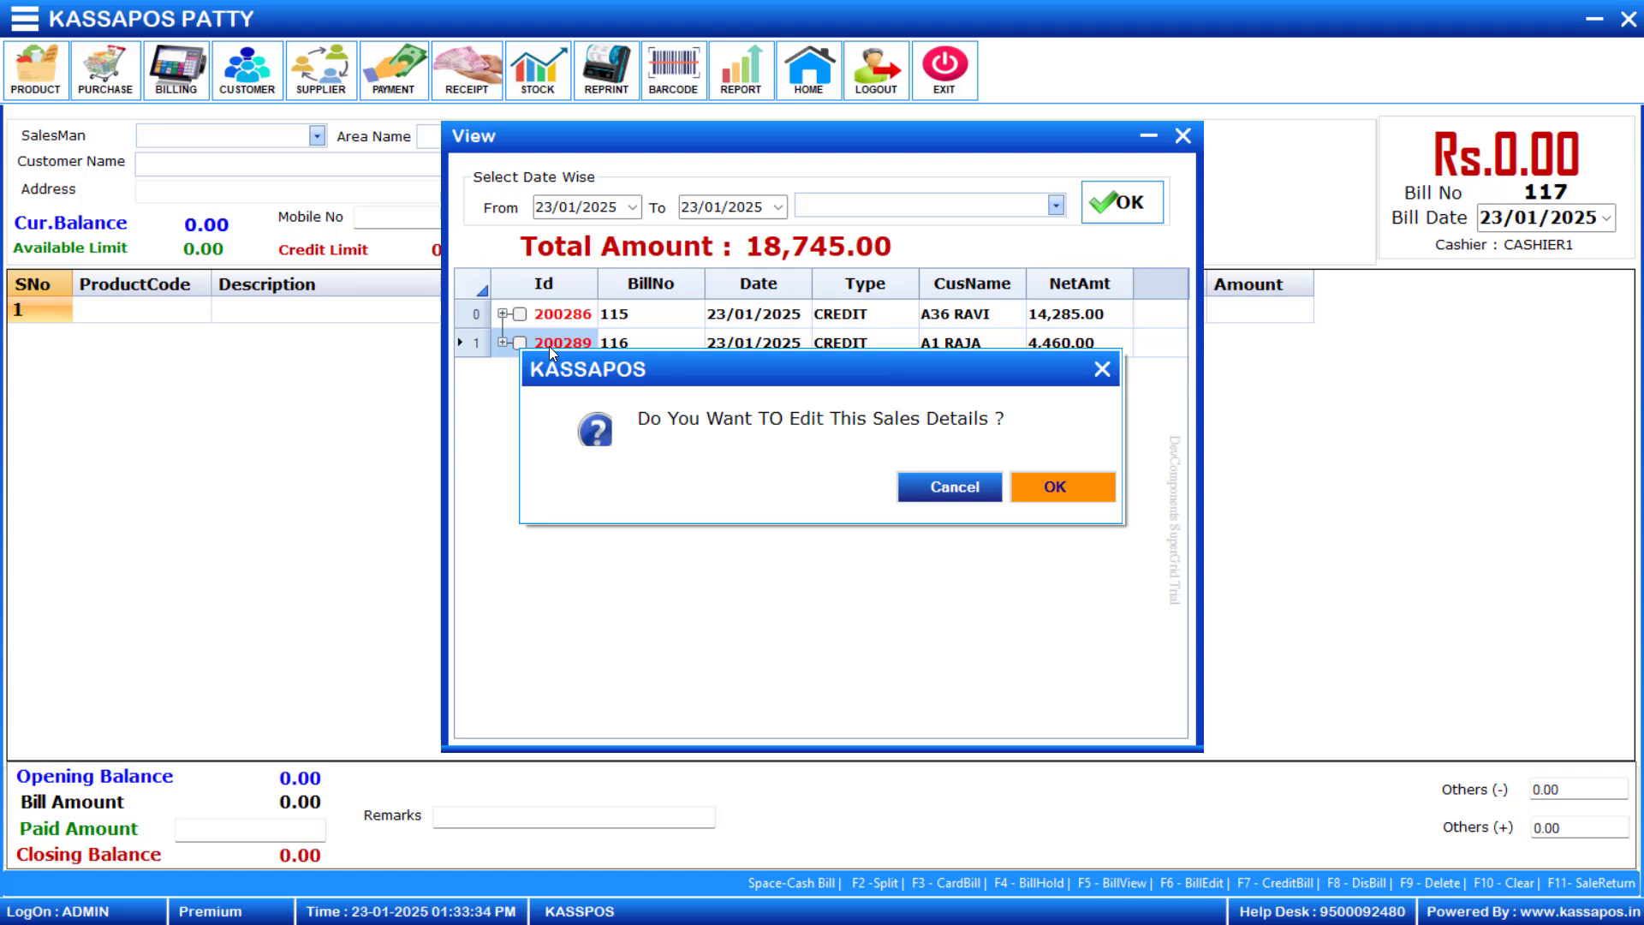
key(Return)
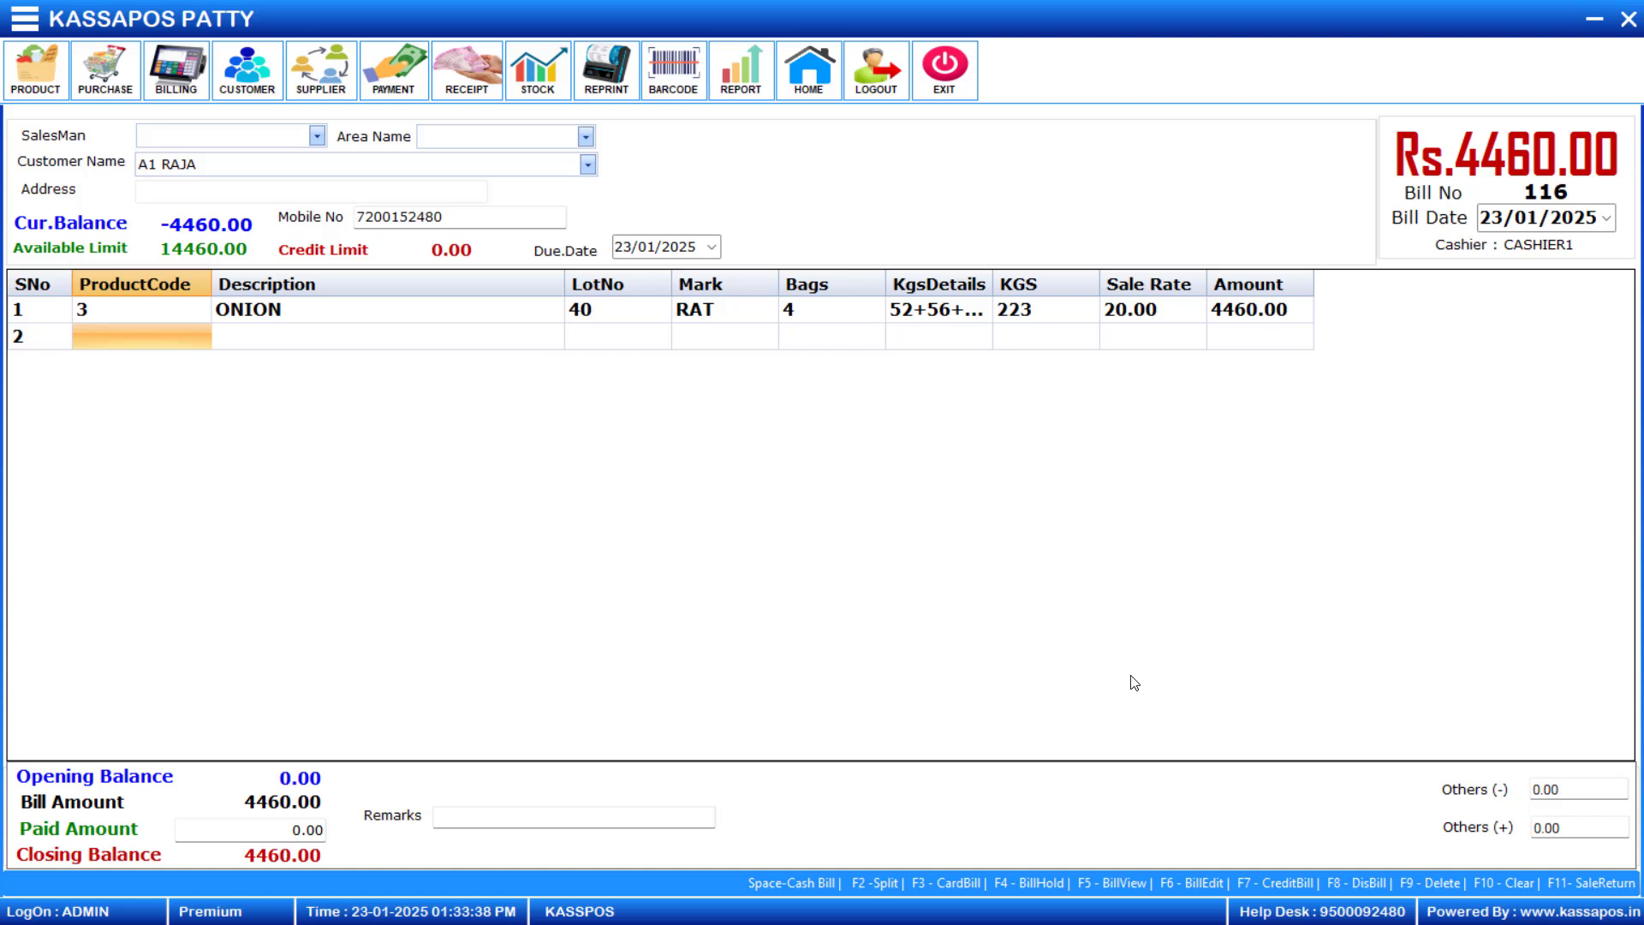
- Delete the opened bill, entering the delete password and confirming the cancellation
key(F9)
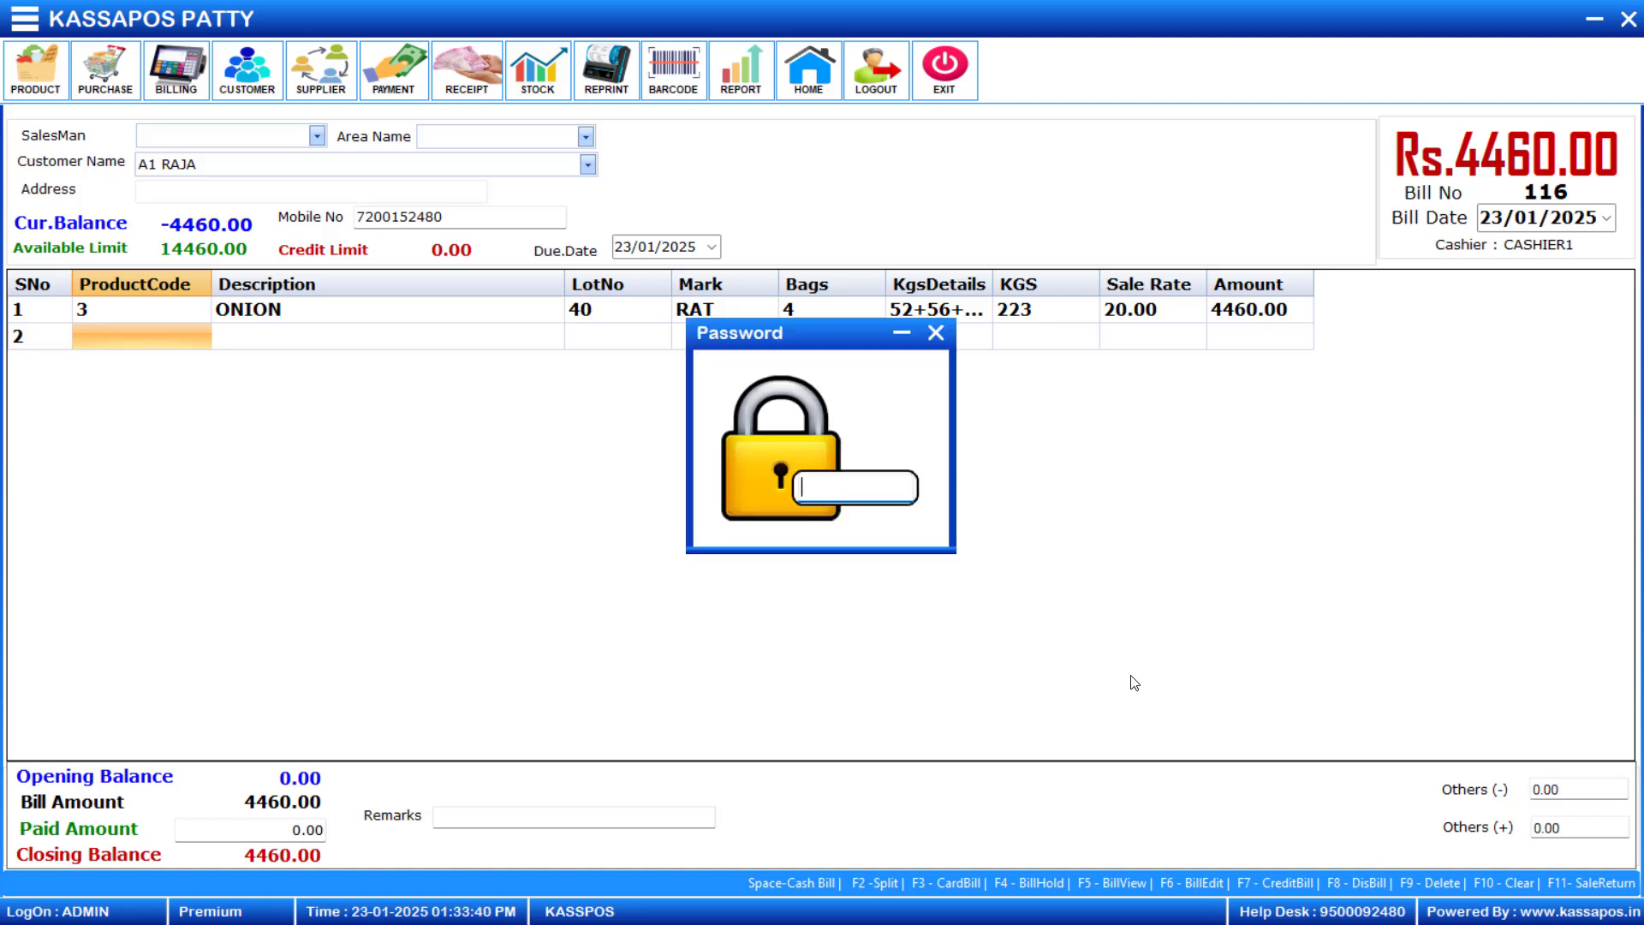
text(123)
key(Return)
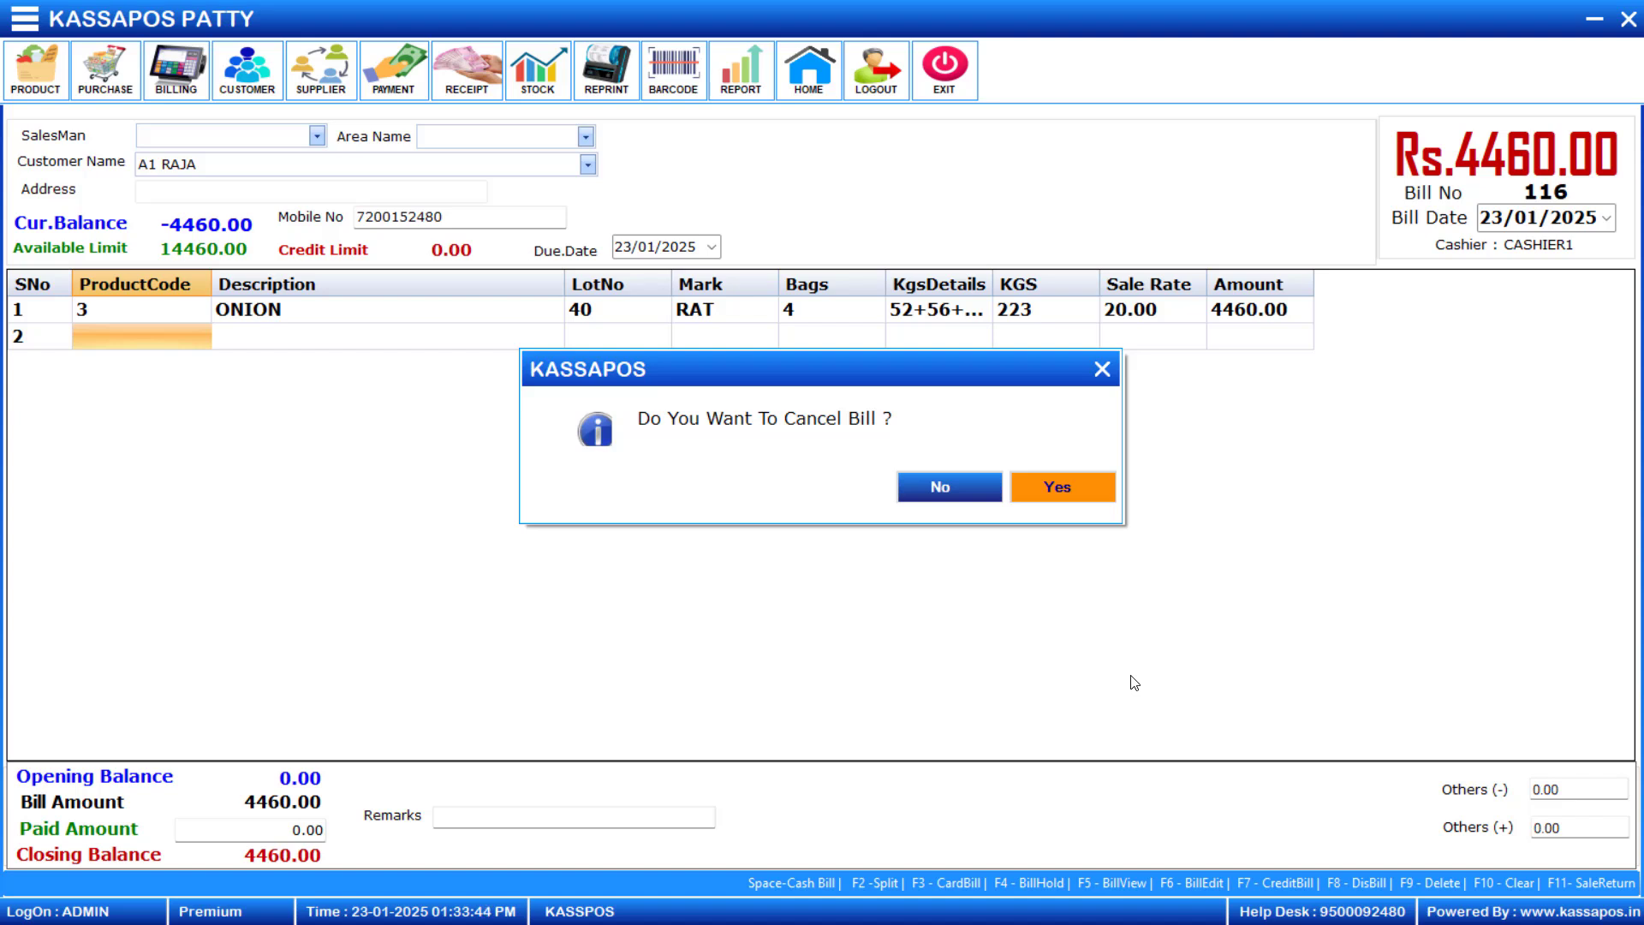
key(Return)
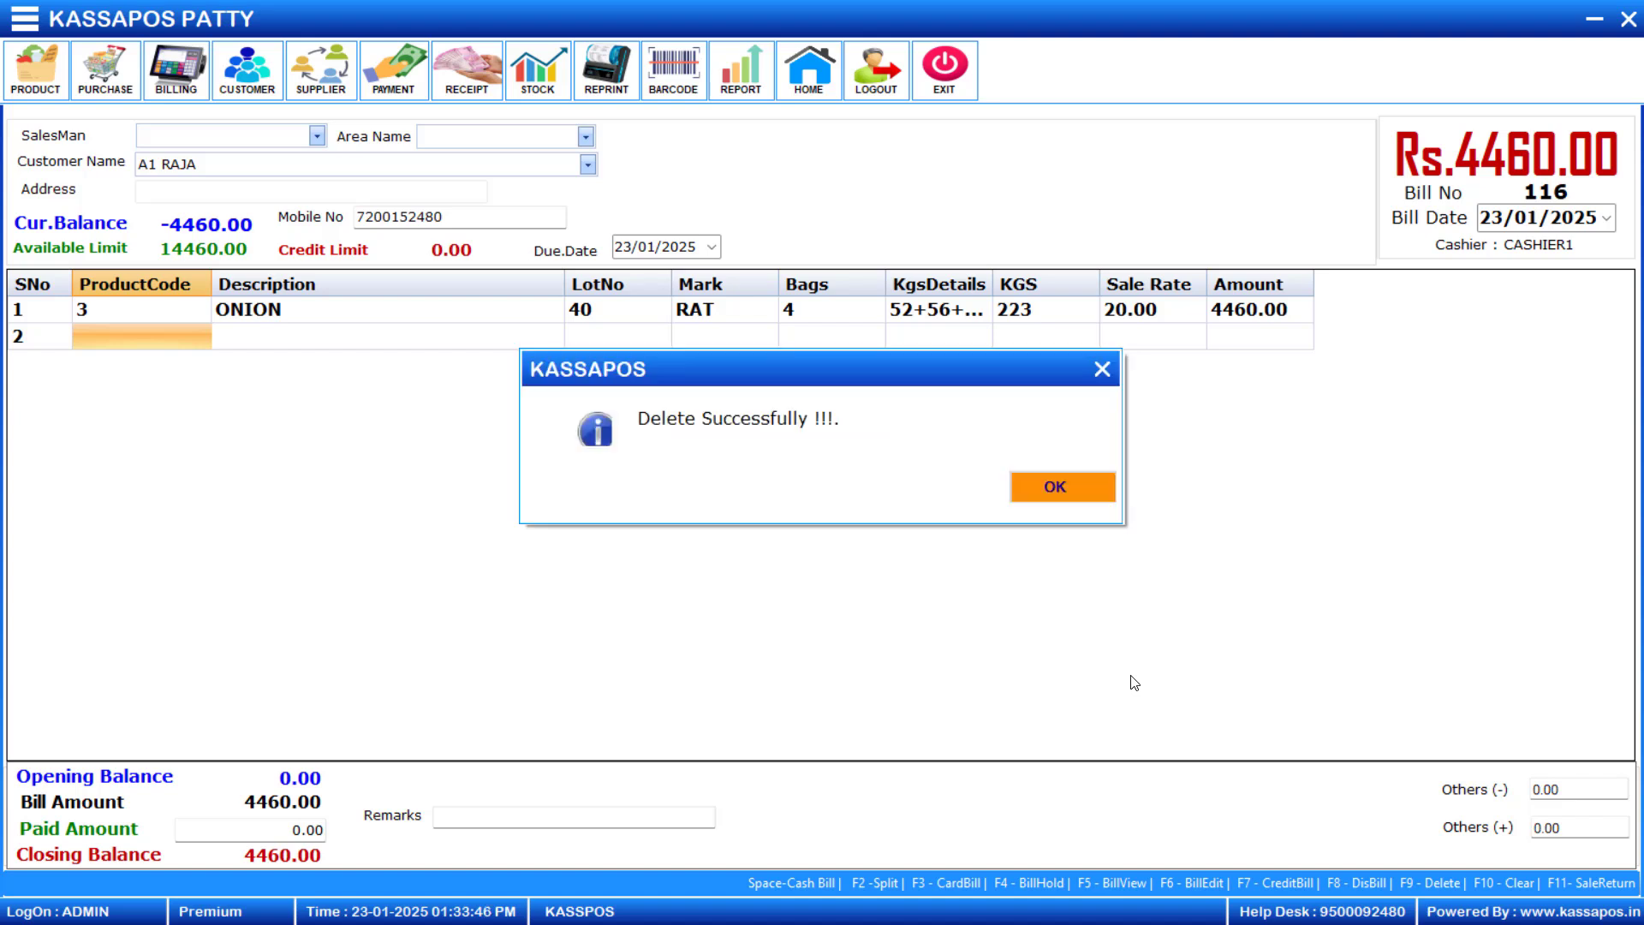
key(Return)
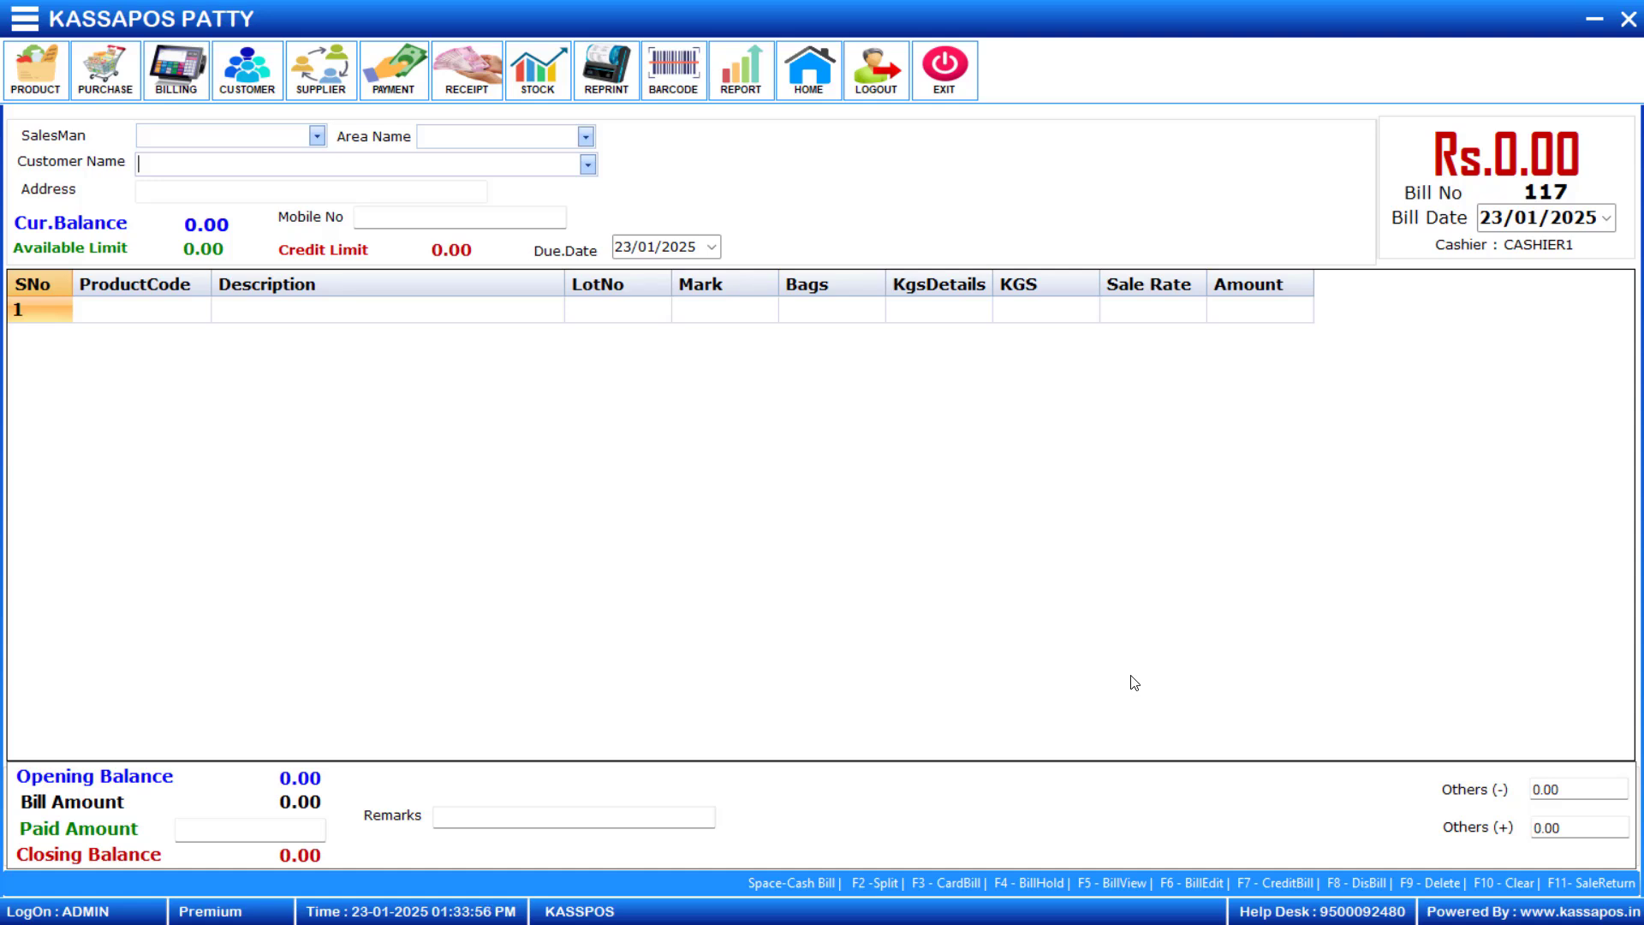
- Start a bill without a customer and add Onion (product code 3) from lot 40 with bag weights 56+55 at a sale rate of 30
key(Return)
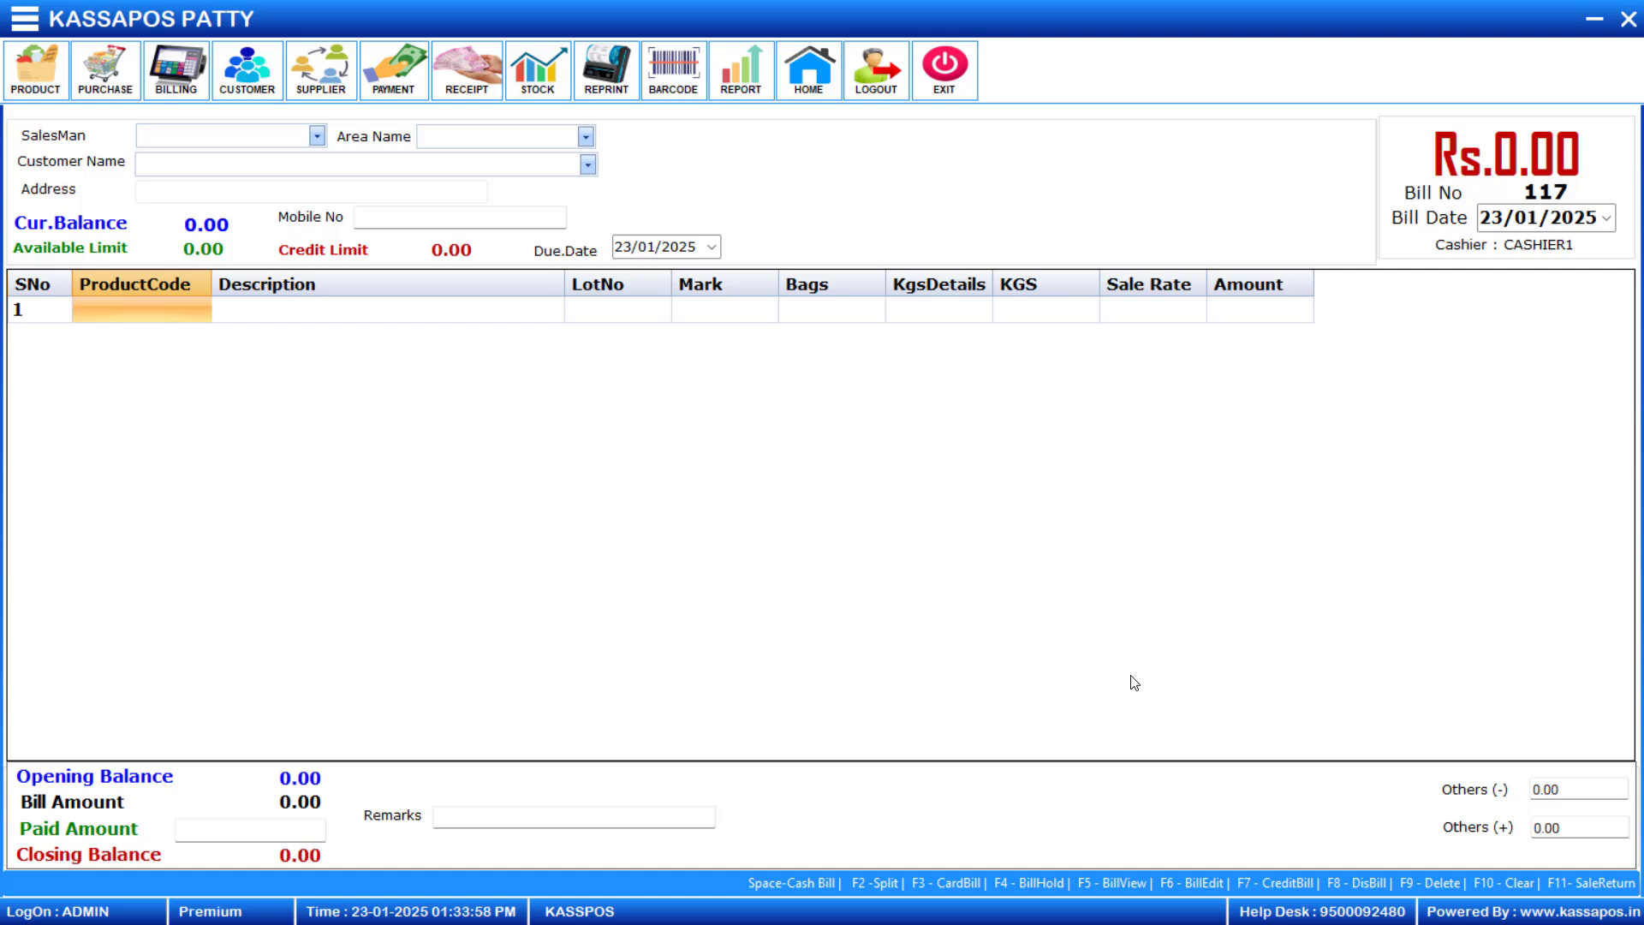
text(3)
key(Return)
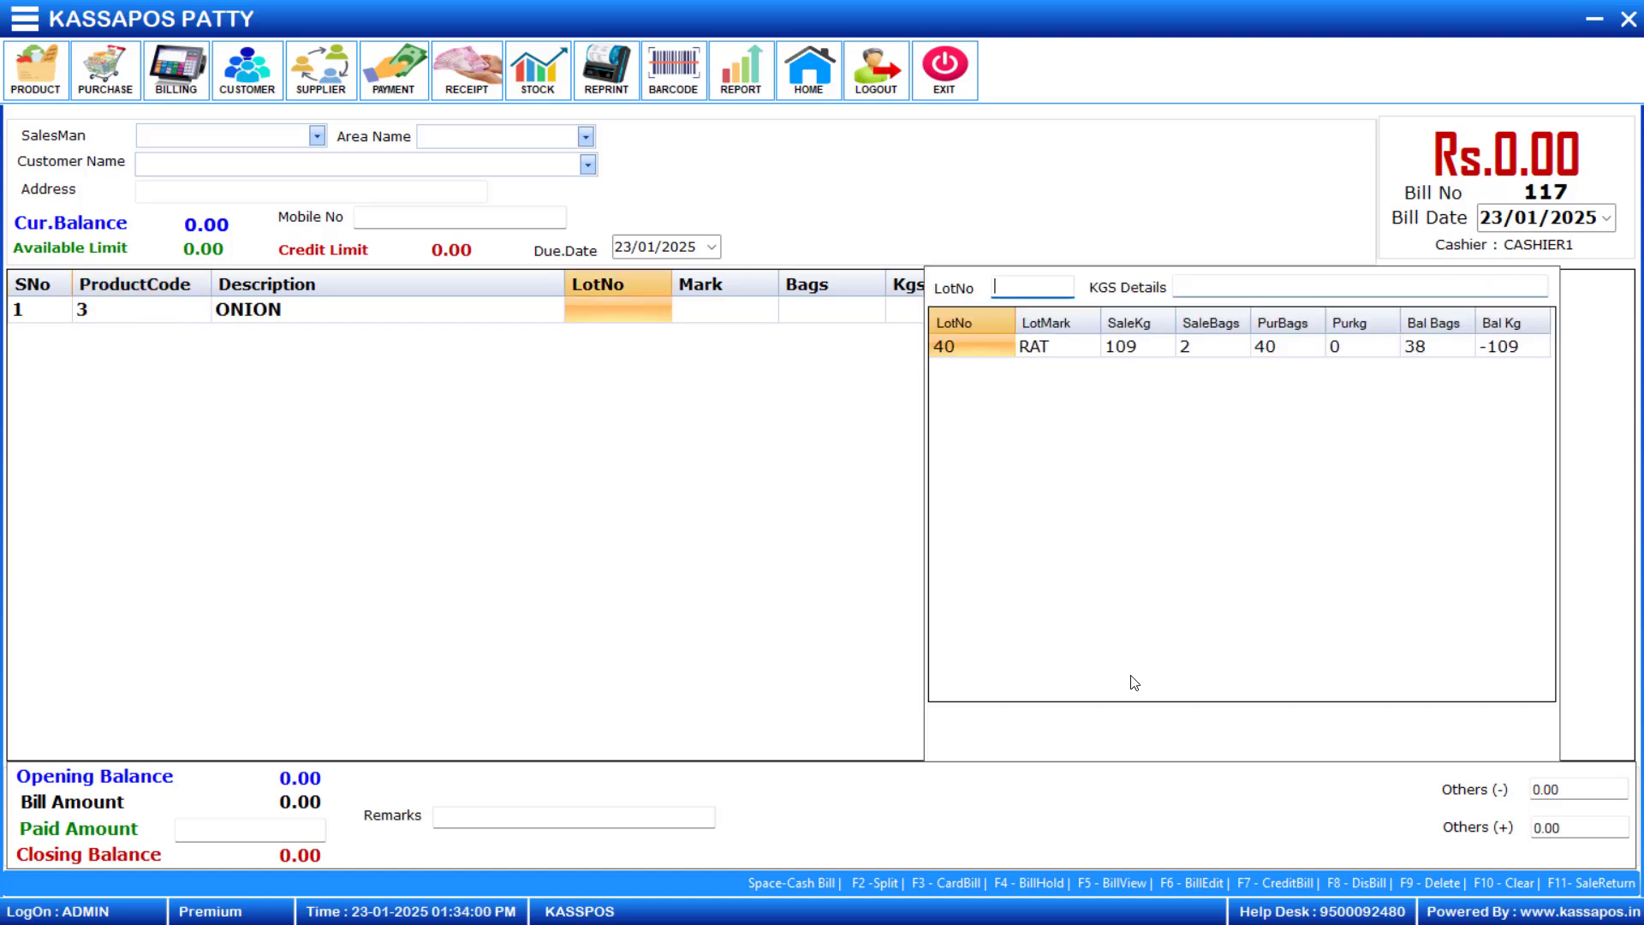
text(40)
key(Return)
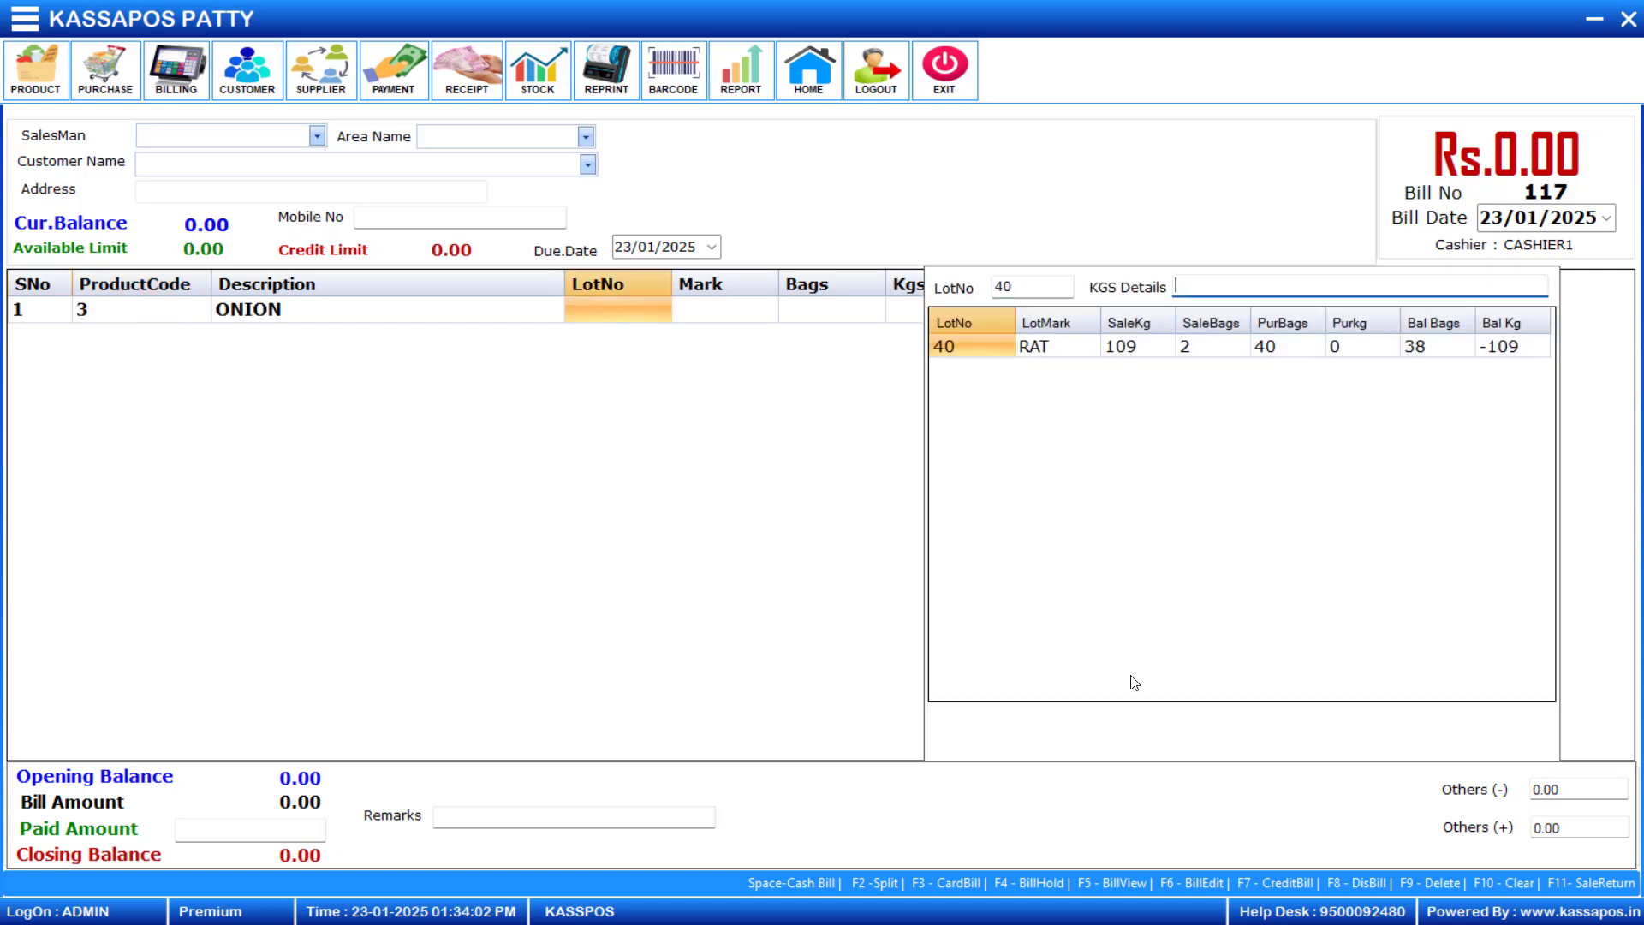
text(56+55)
key(Return)
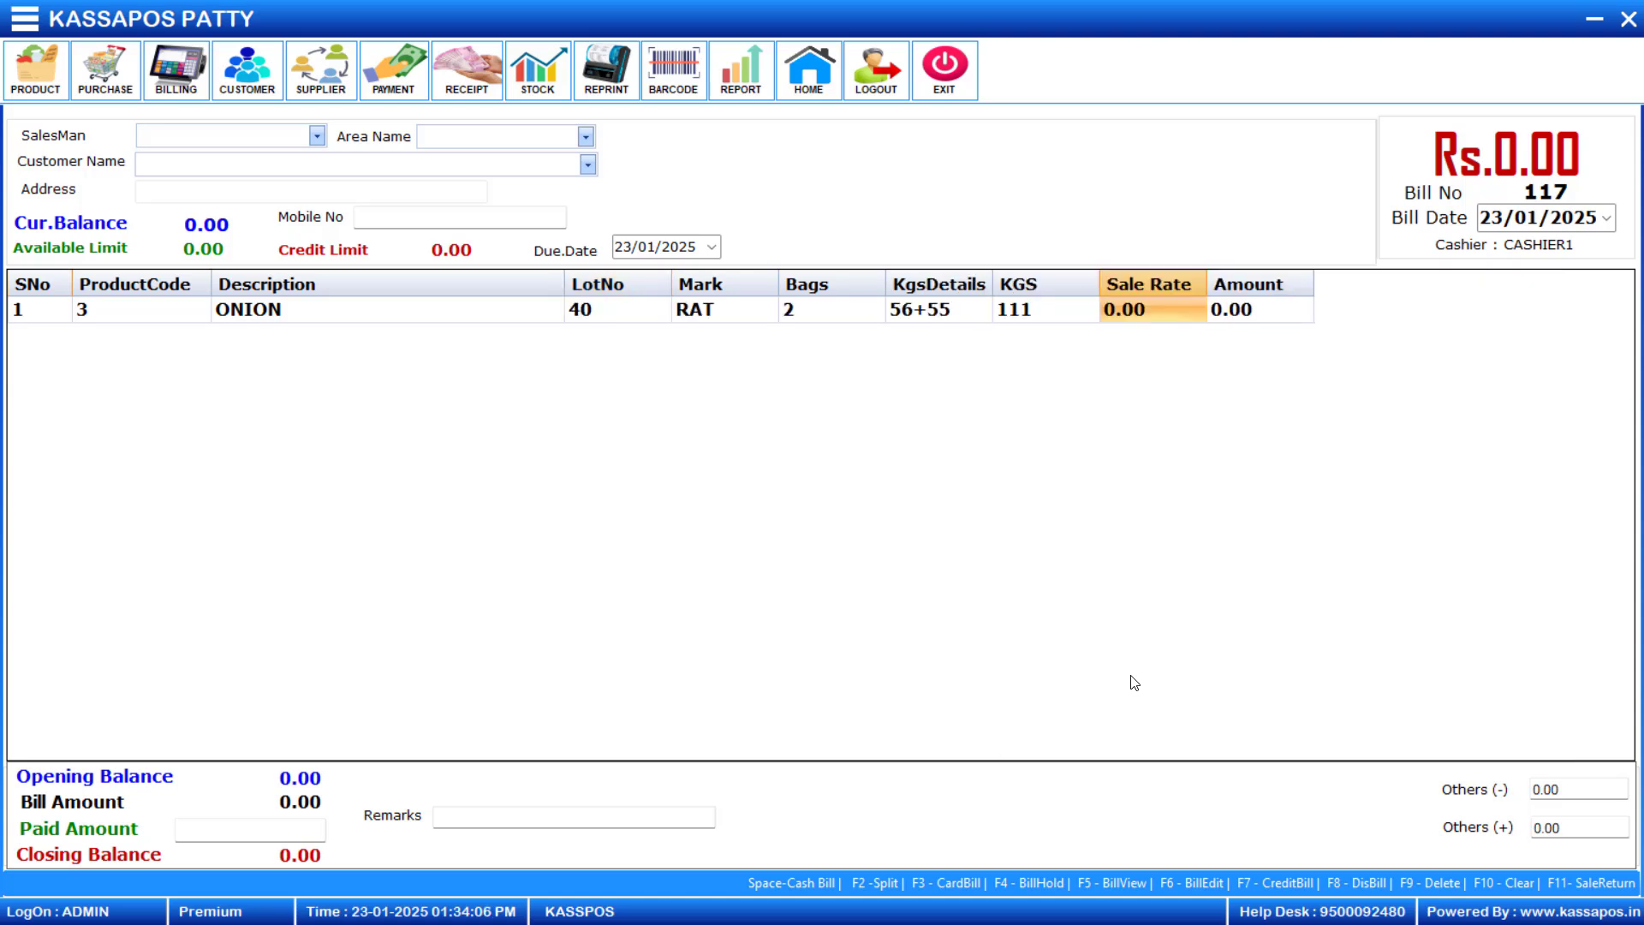
text(30)
key(Return)
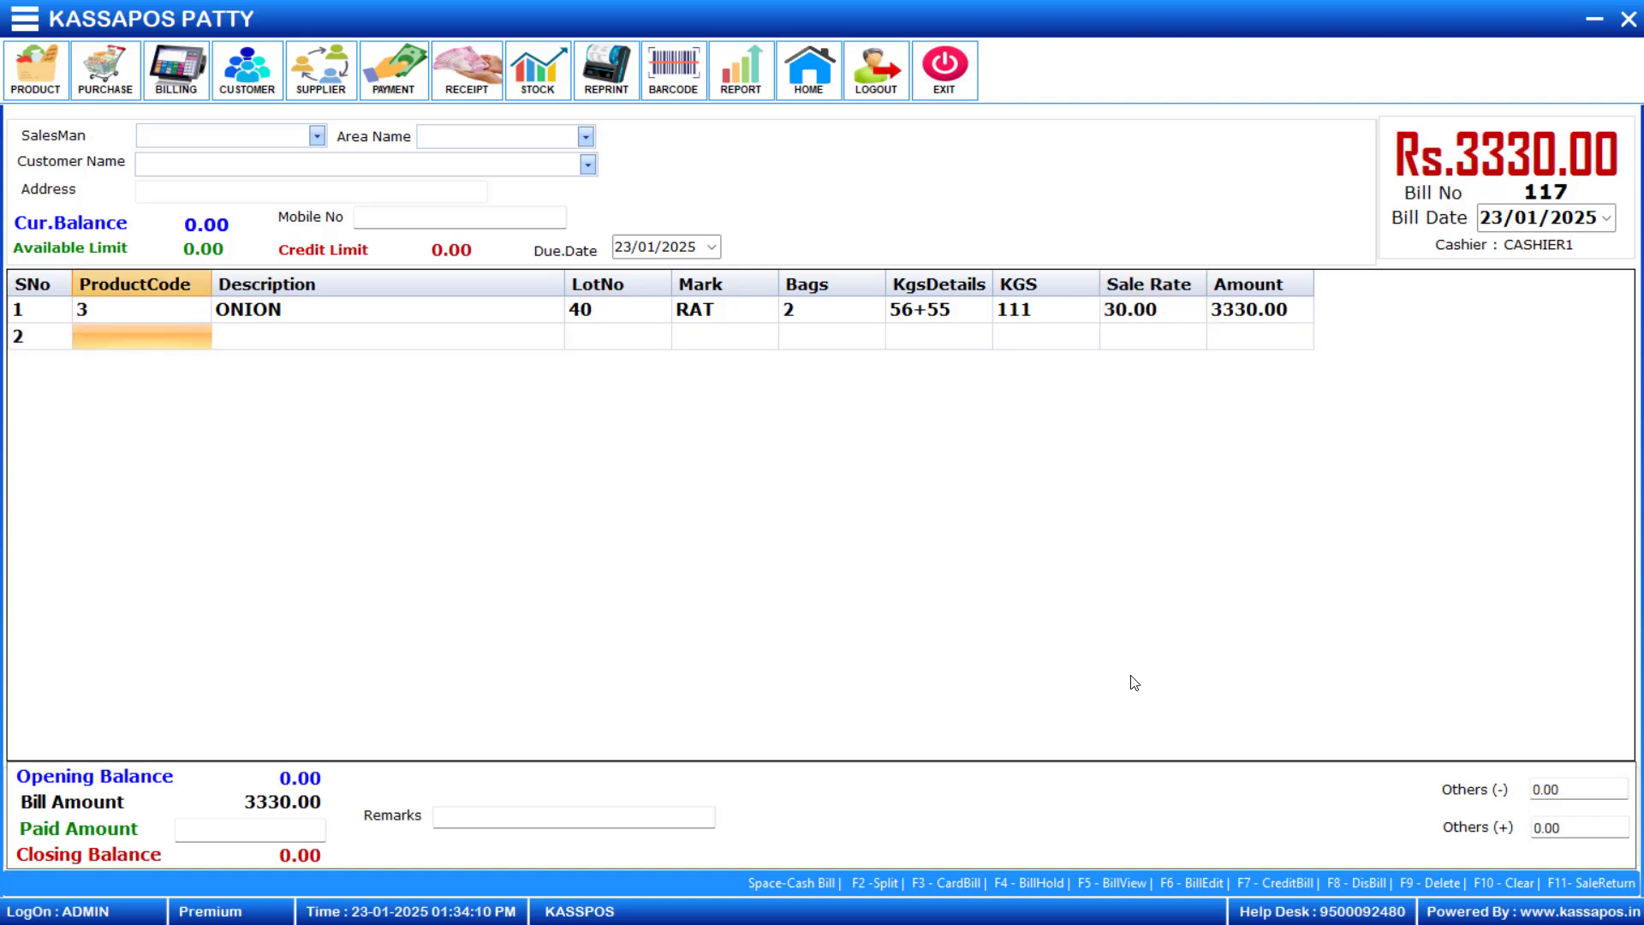
- Add Carrot (product code 4) from lot 45 with one bag weighing 50 at a sale rate of 30
text(4)
key(Return)
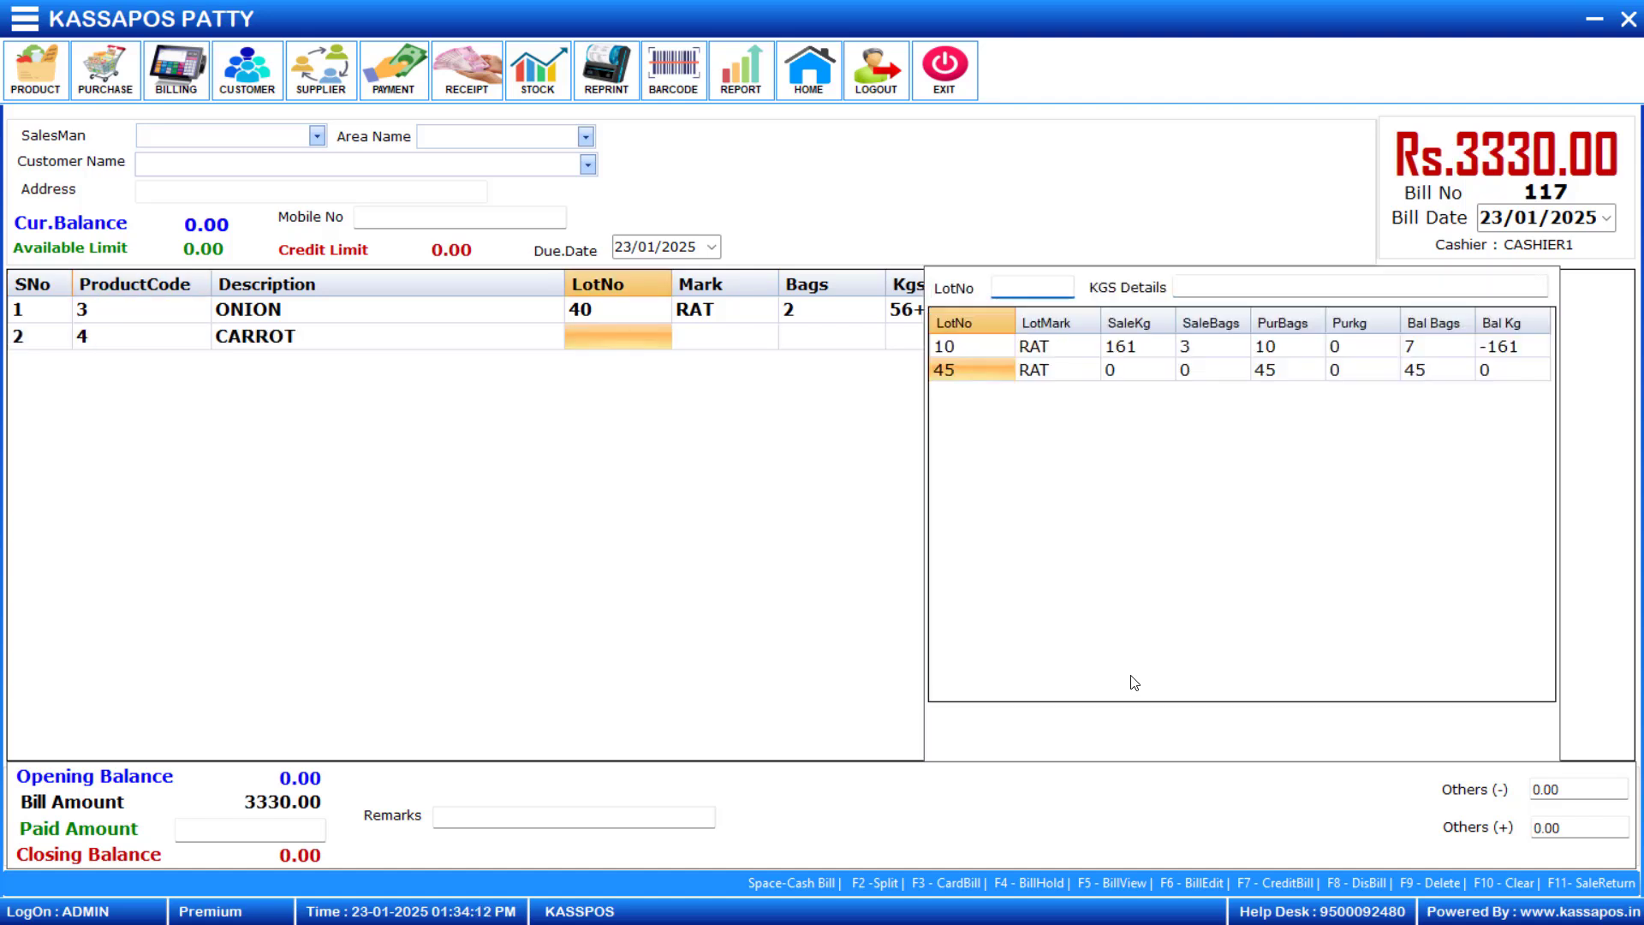
text(45)
key(Return)
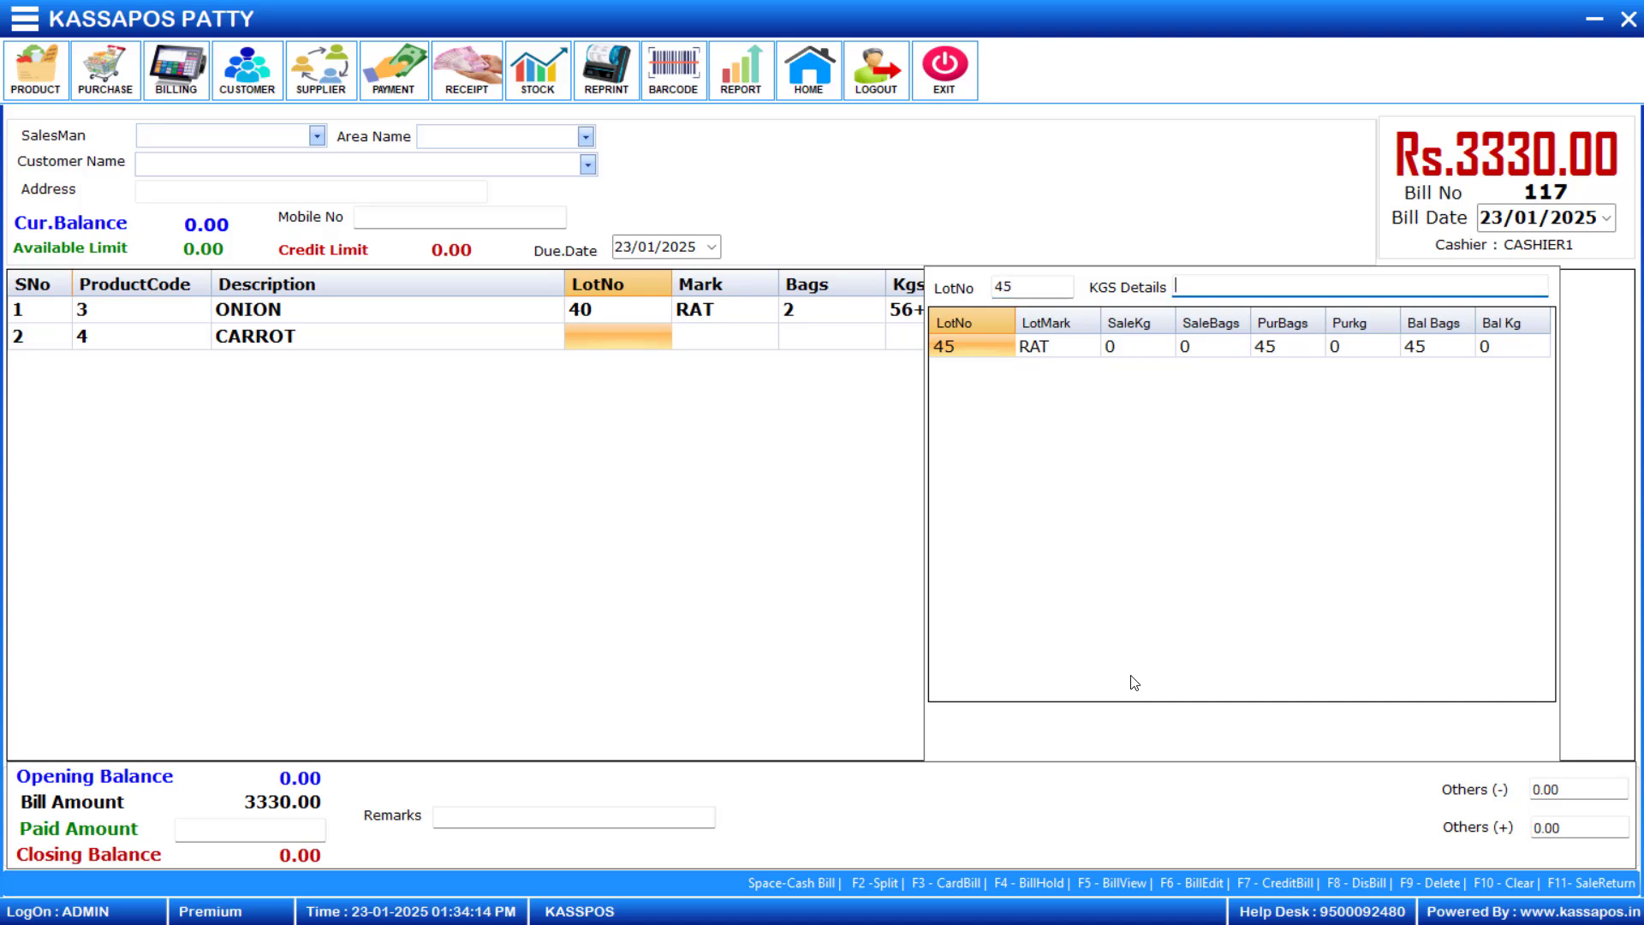
text(50)
key(Return)
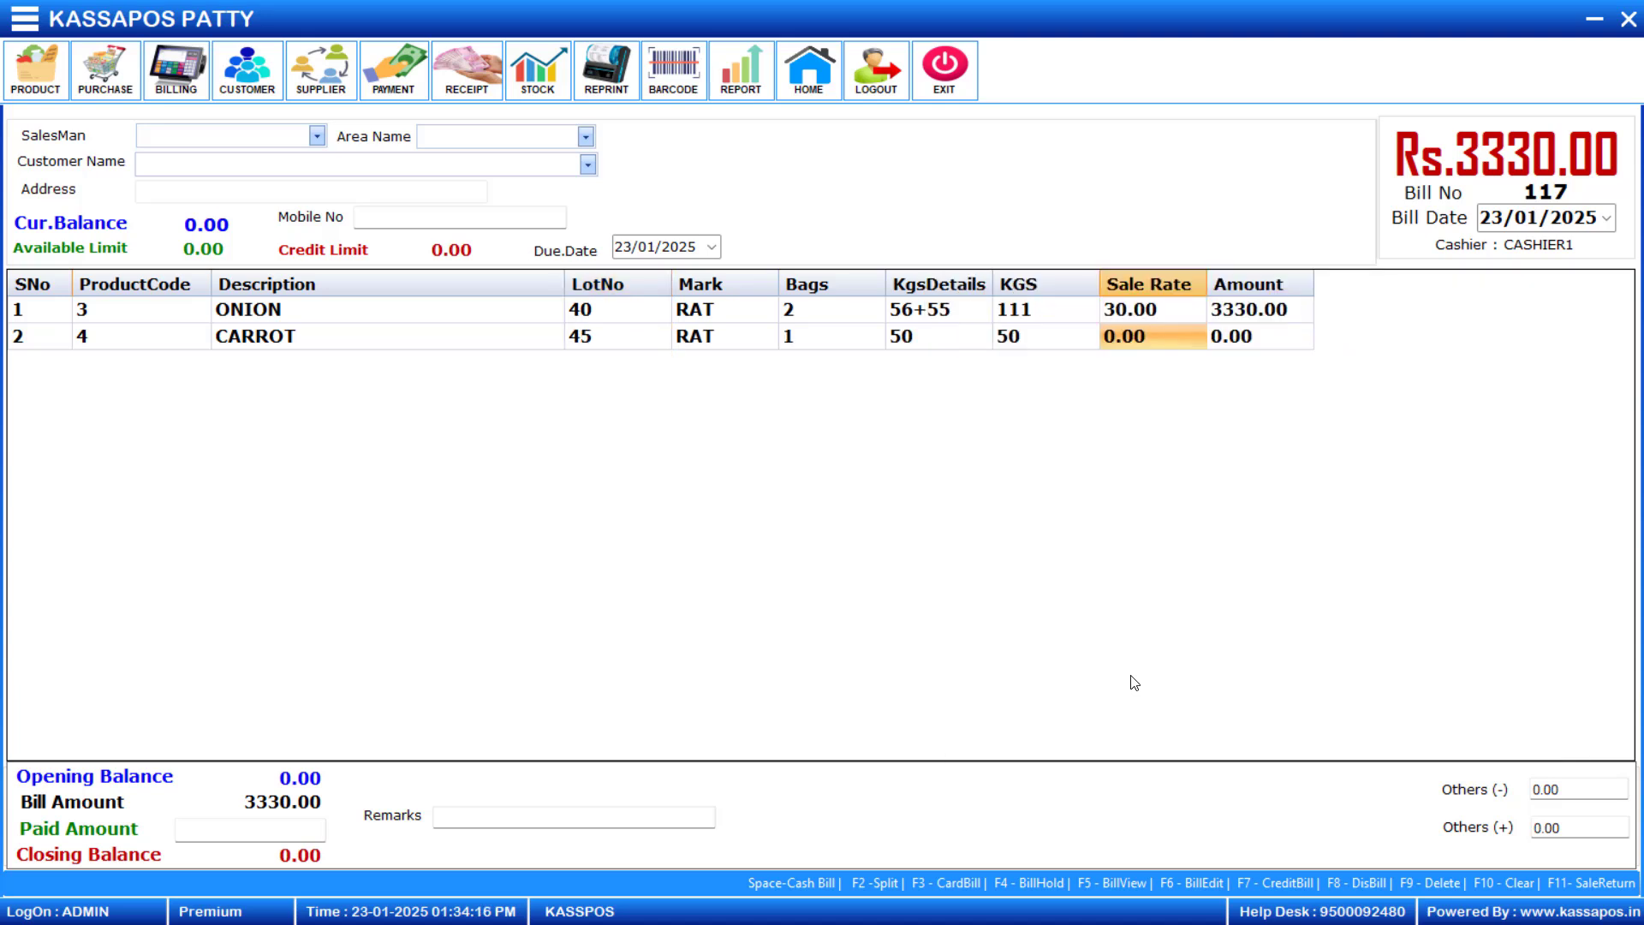
text(30)
key(Return)
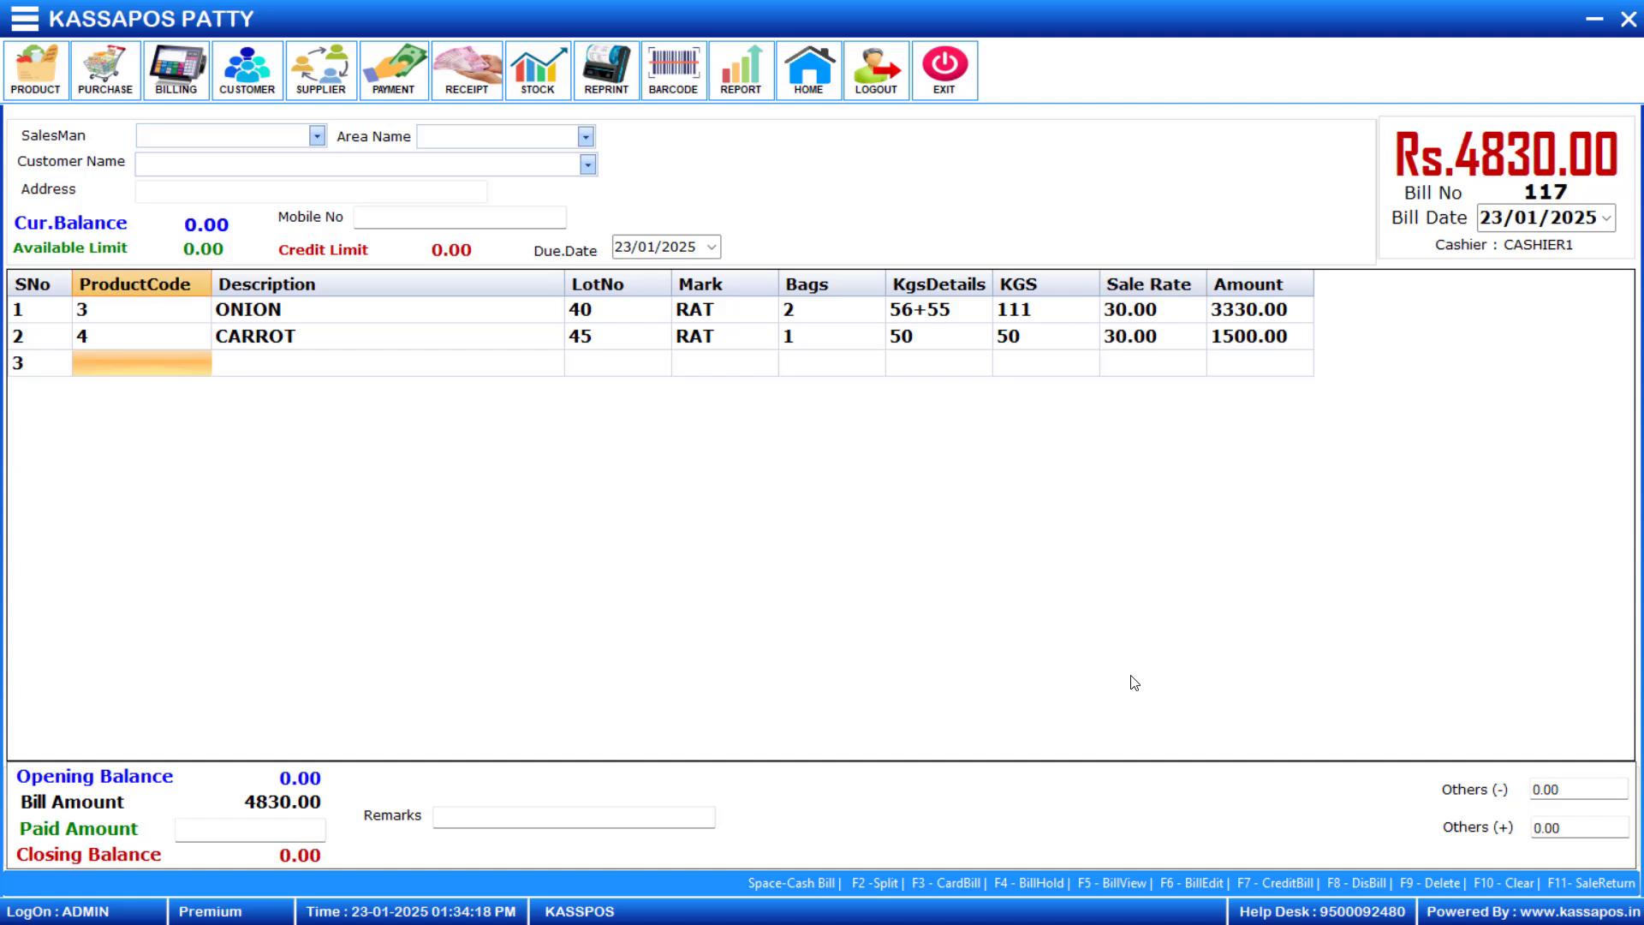
- Add Cabbage (product code 5) from lot 30 with 5 bags, no weight details, at a sale rate of 60
text(5)
key(Return)
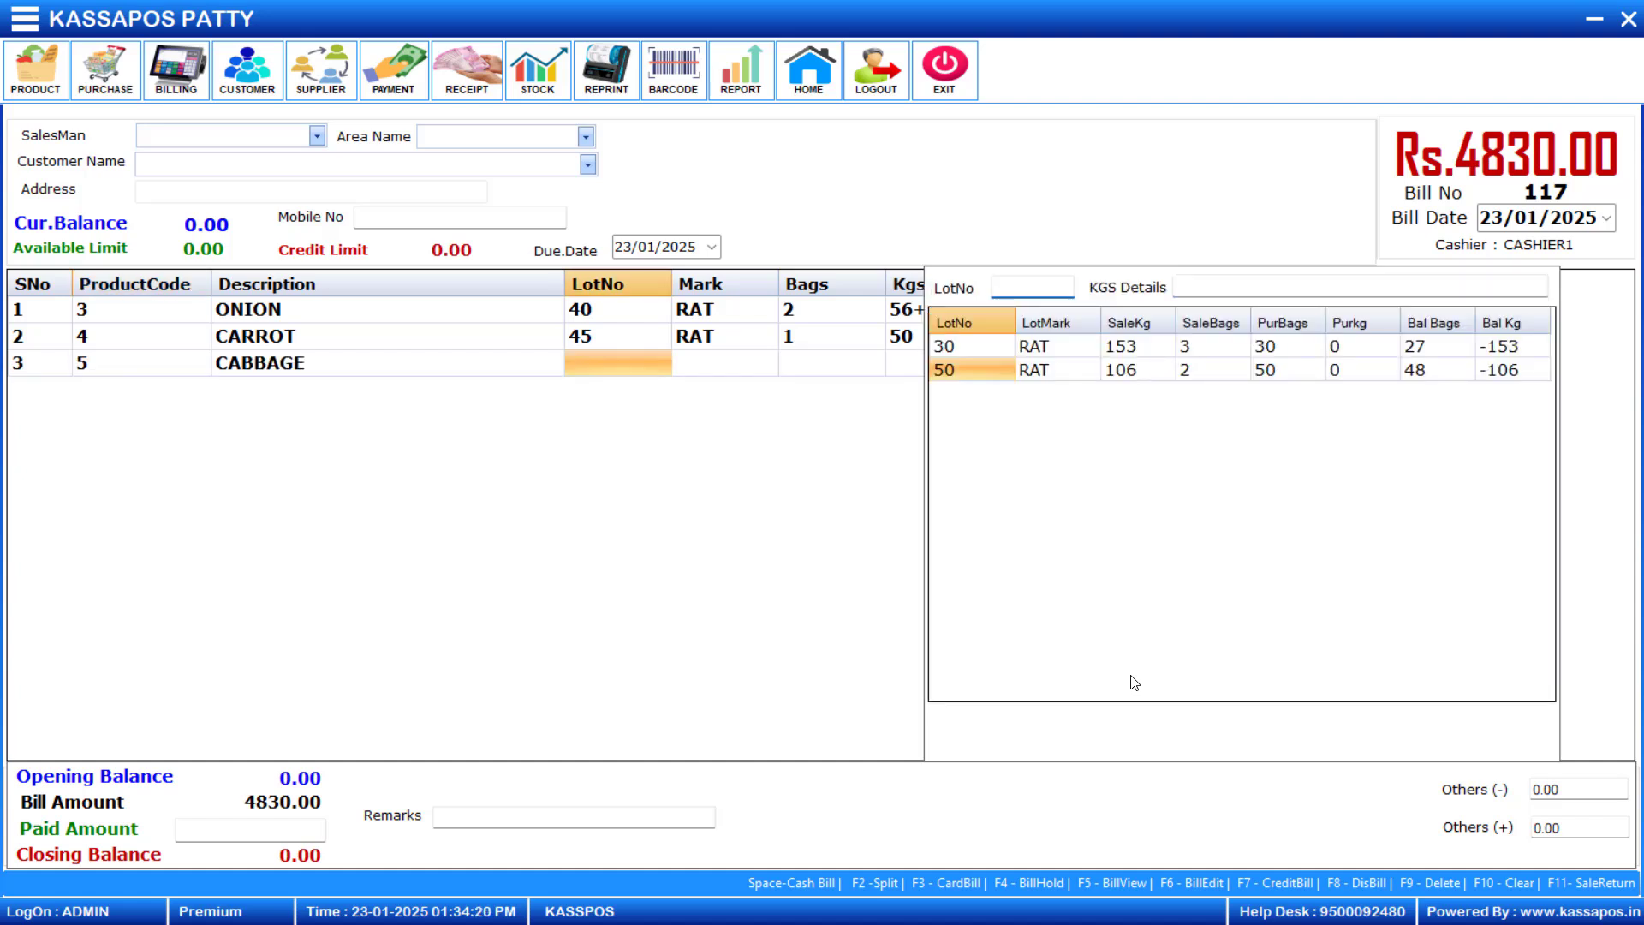
text(30)
key(Return)
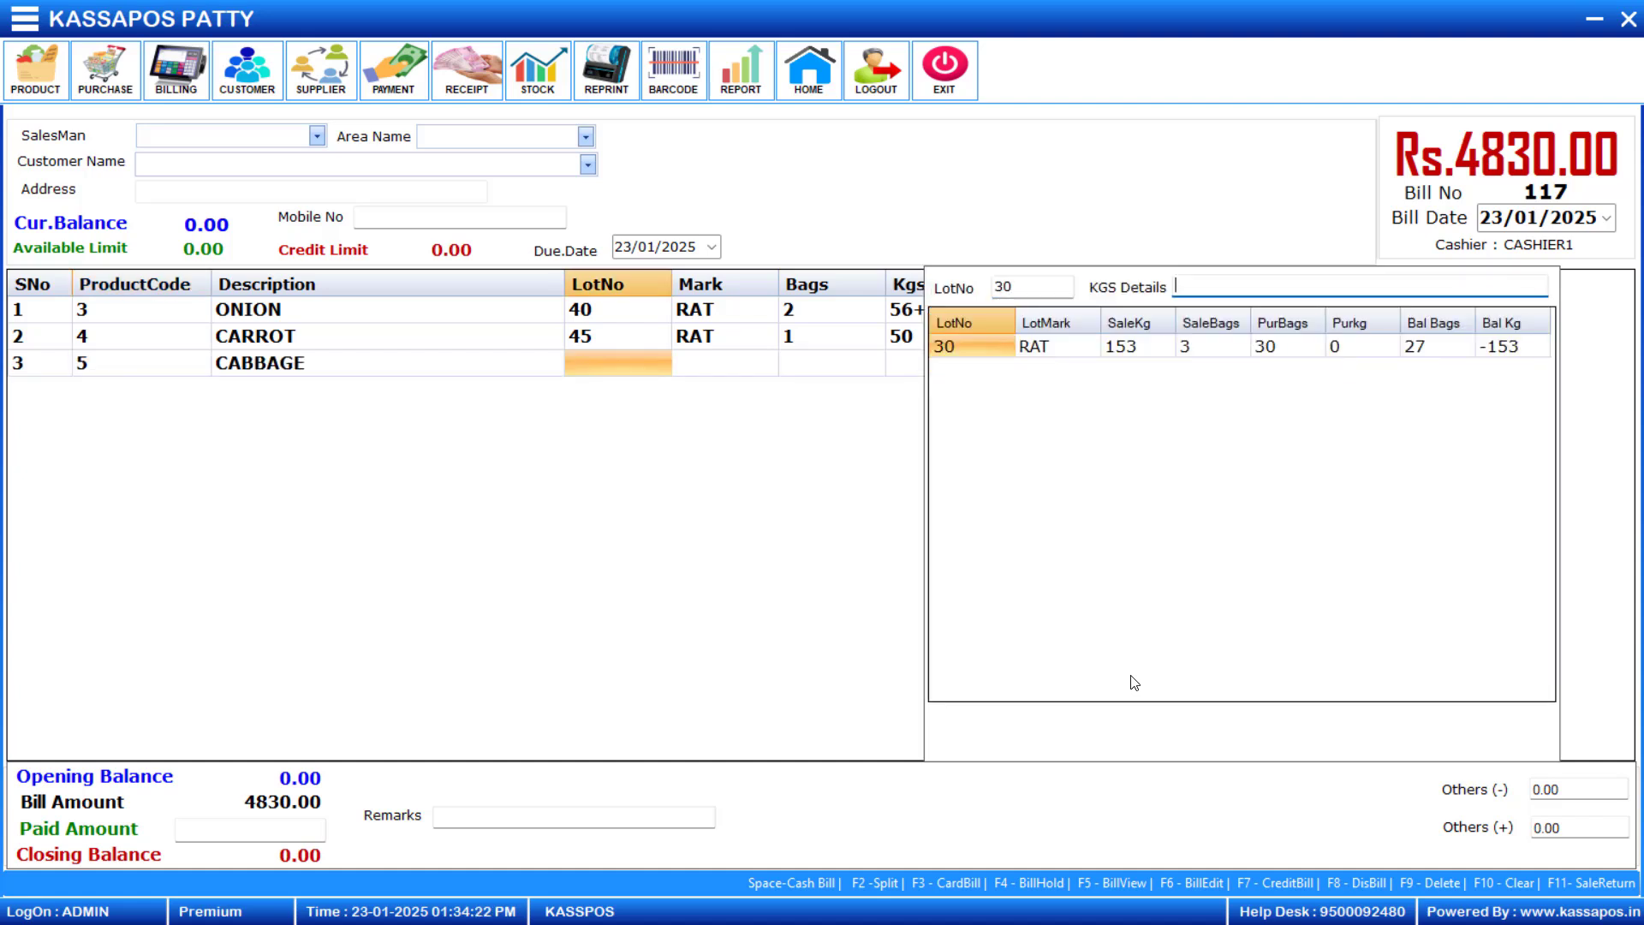
key(Return)
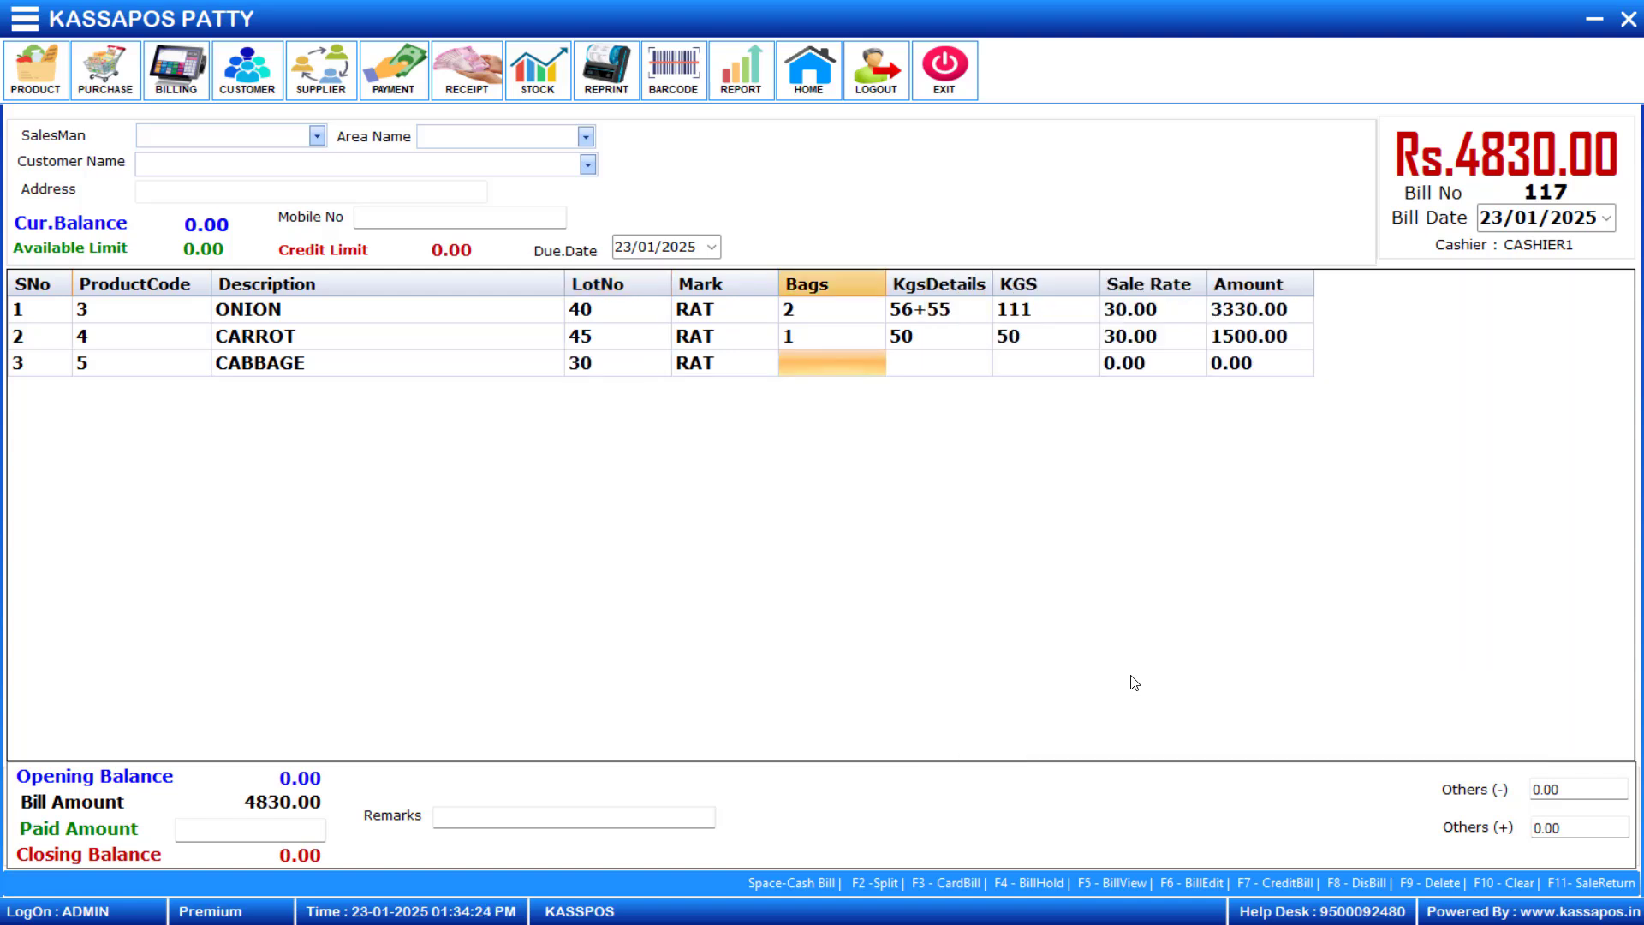
text(5)
key(Return)
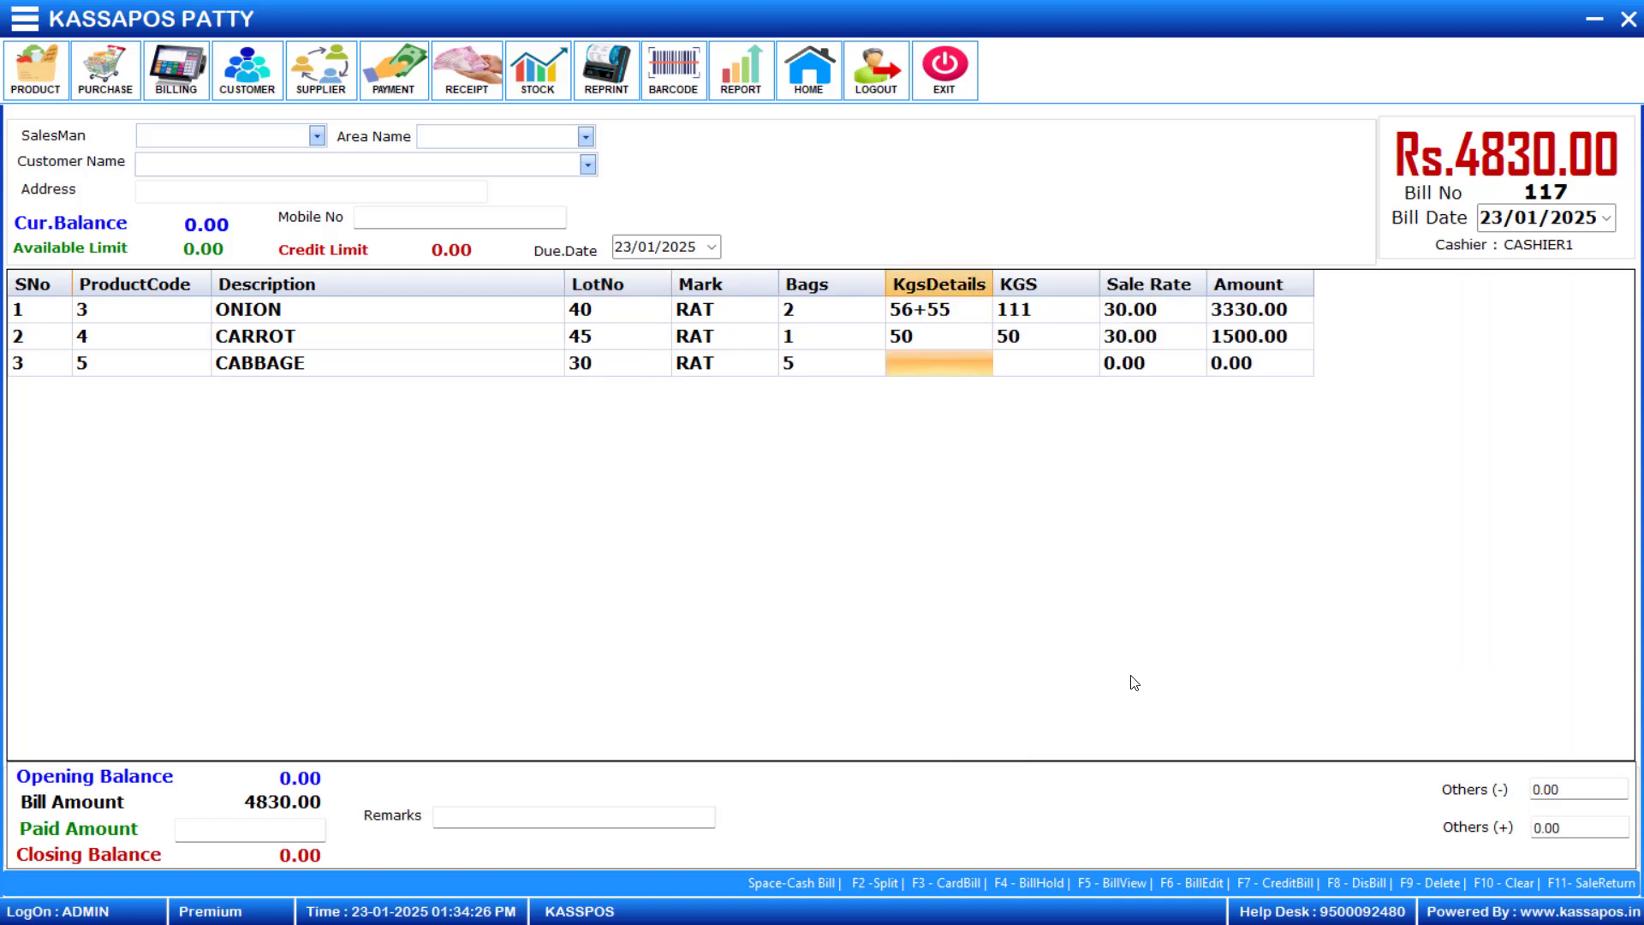
key(Return)
key(Return)
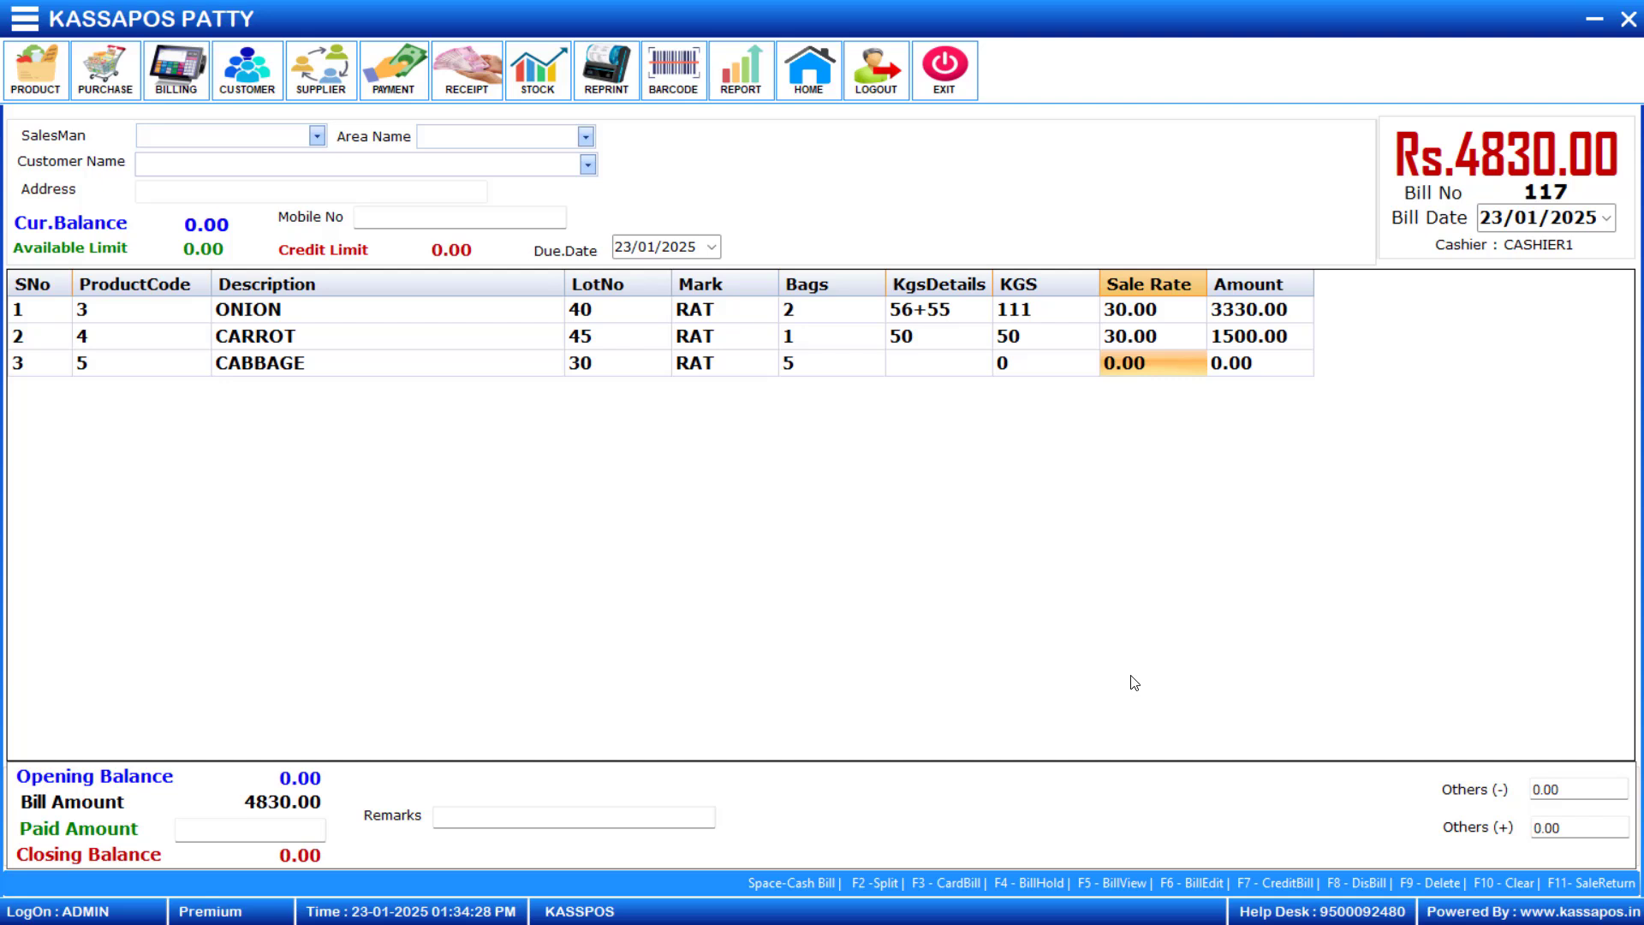
text(60)
key(Return)
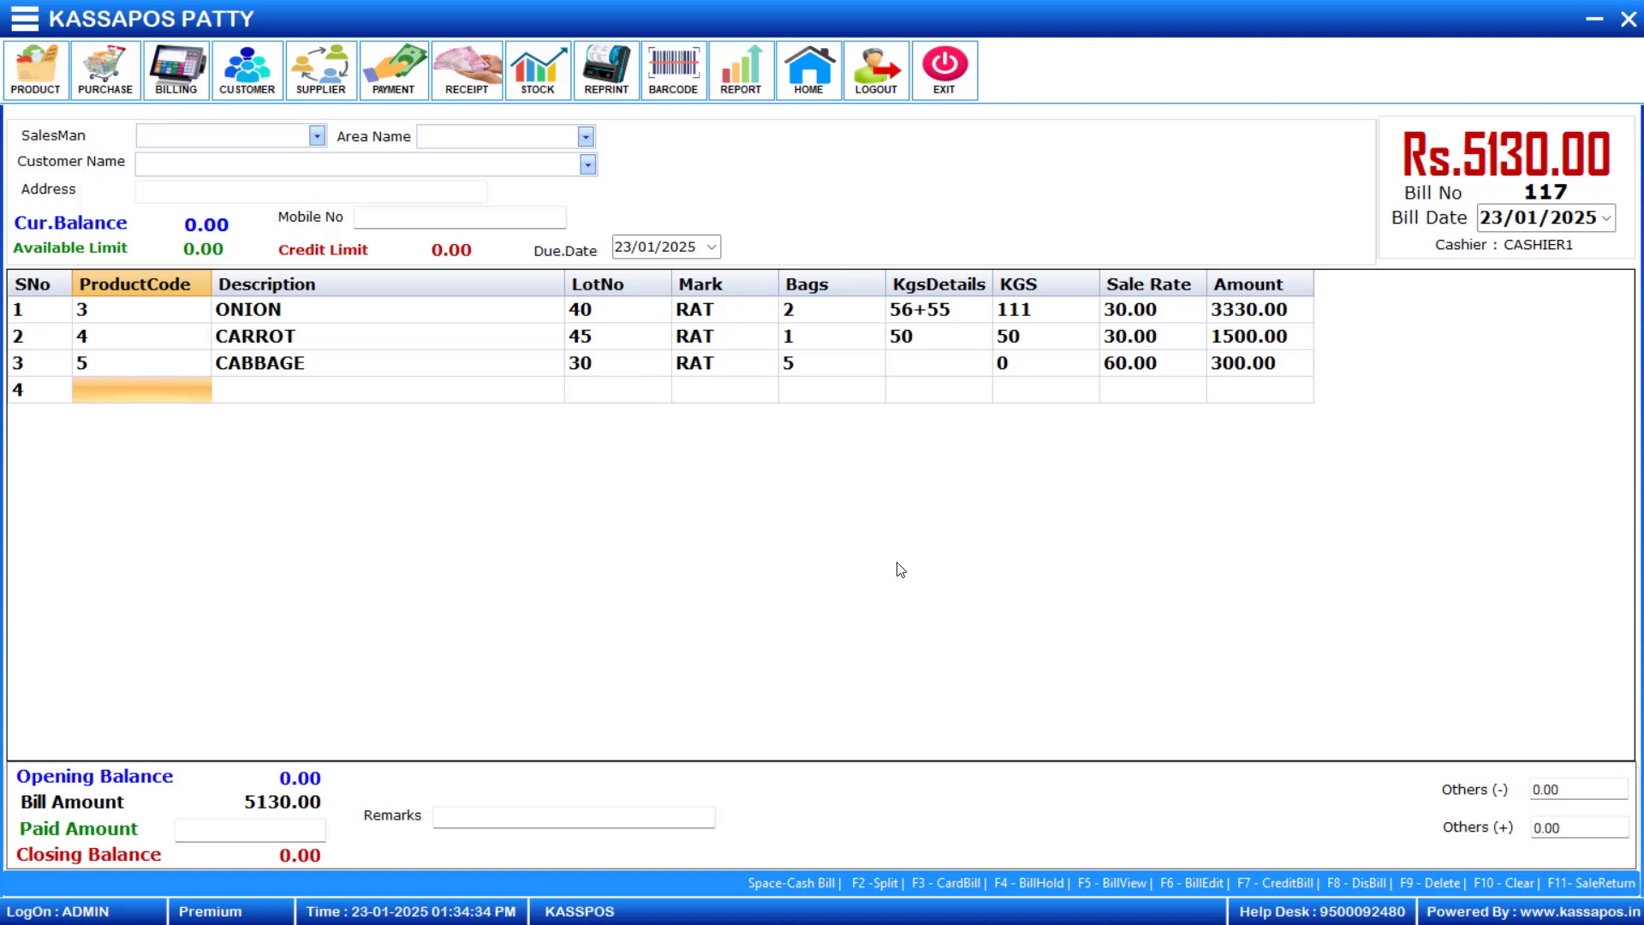
- Delete the Onion row from the bill, confirming the deletion, and save the remaining items as a cash bill
click(353, 312)
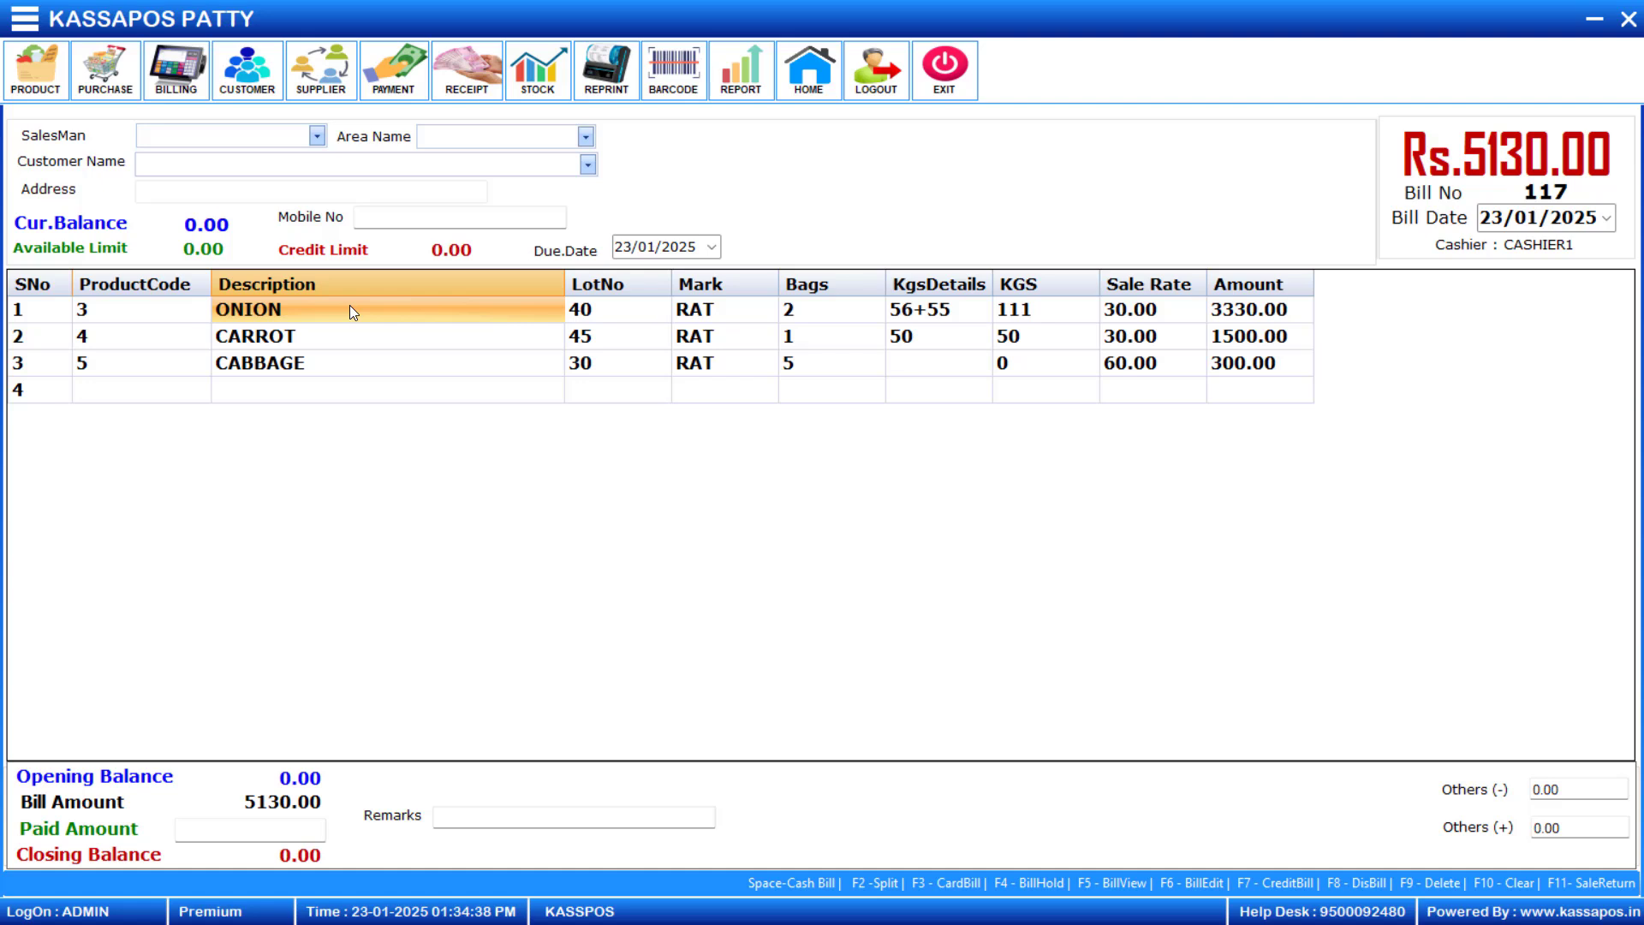
key(Delete)
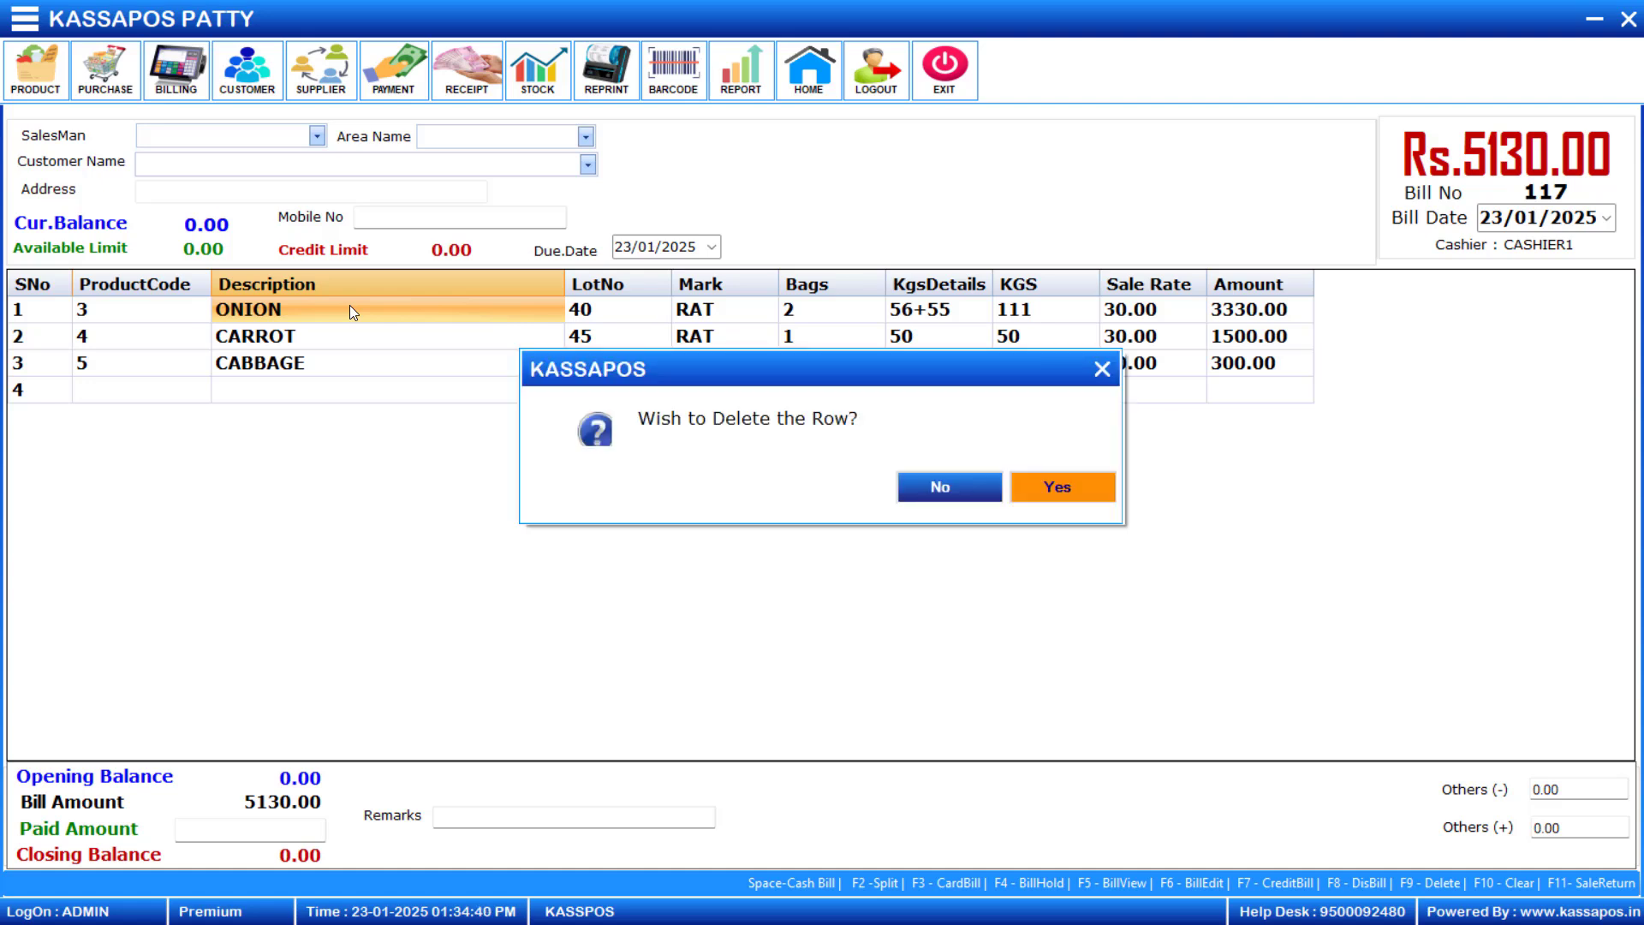
key(Return)
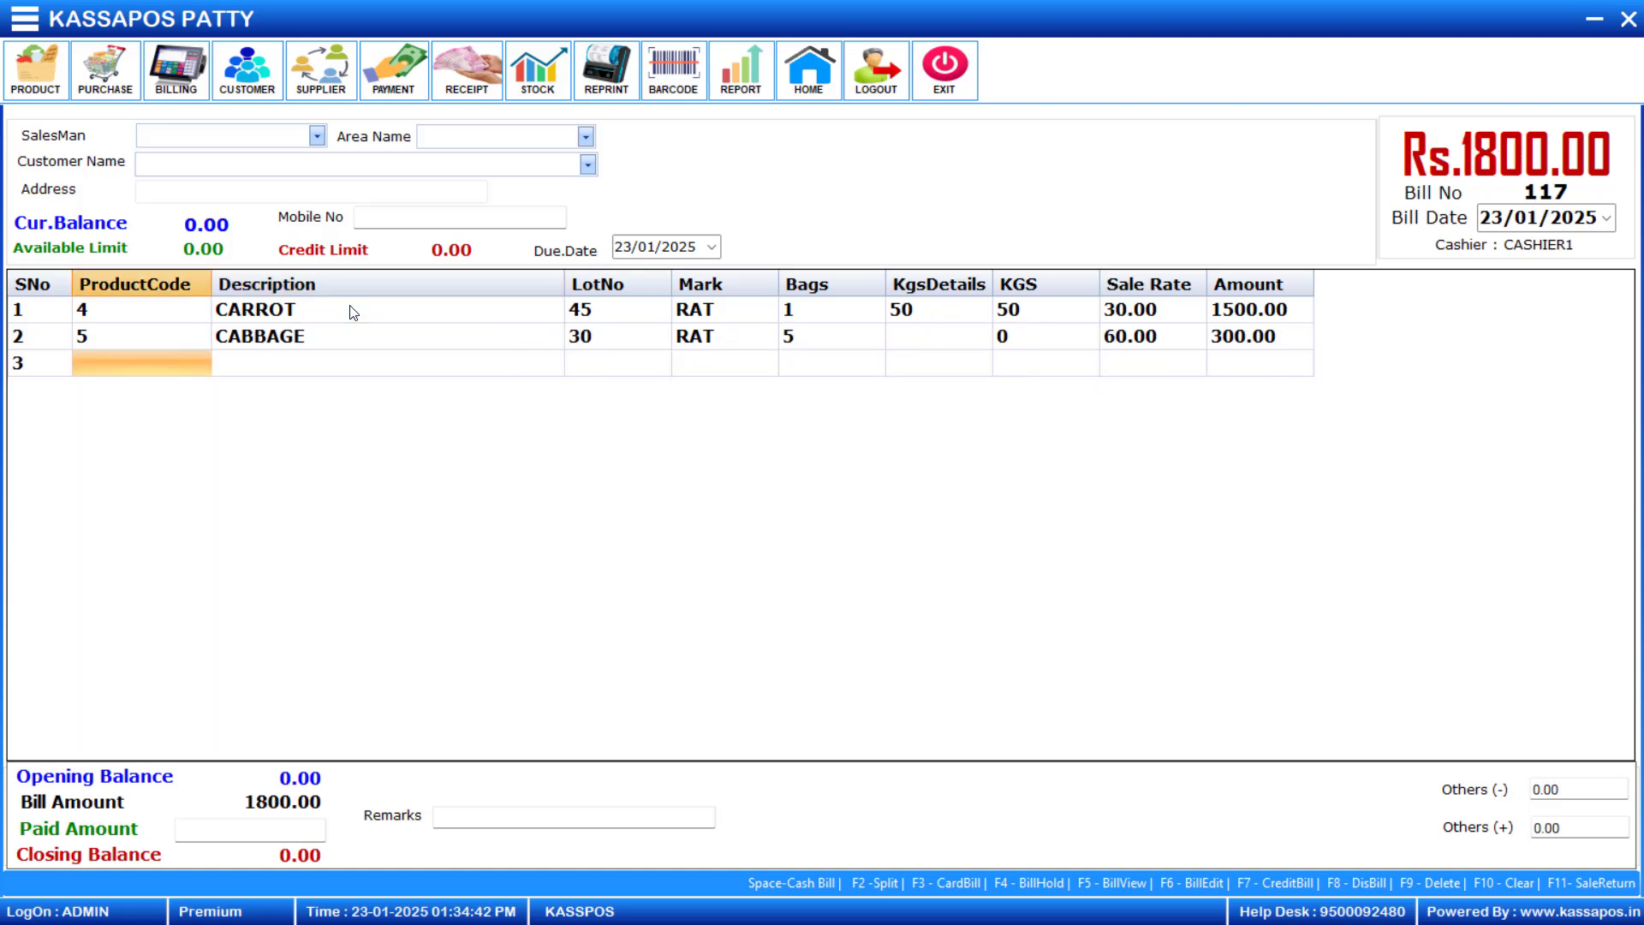
key(Up)
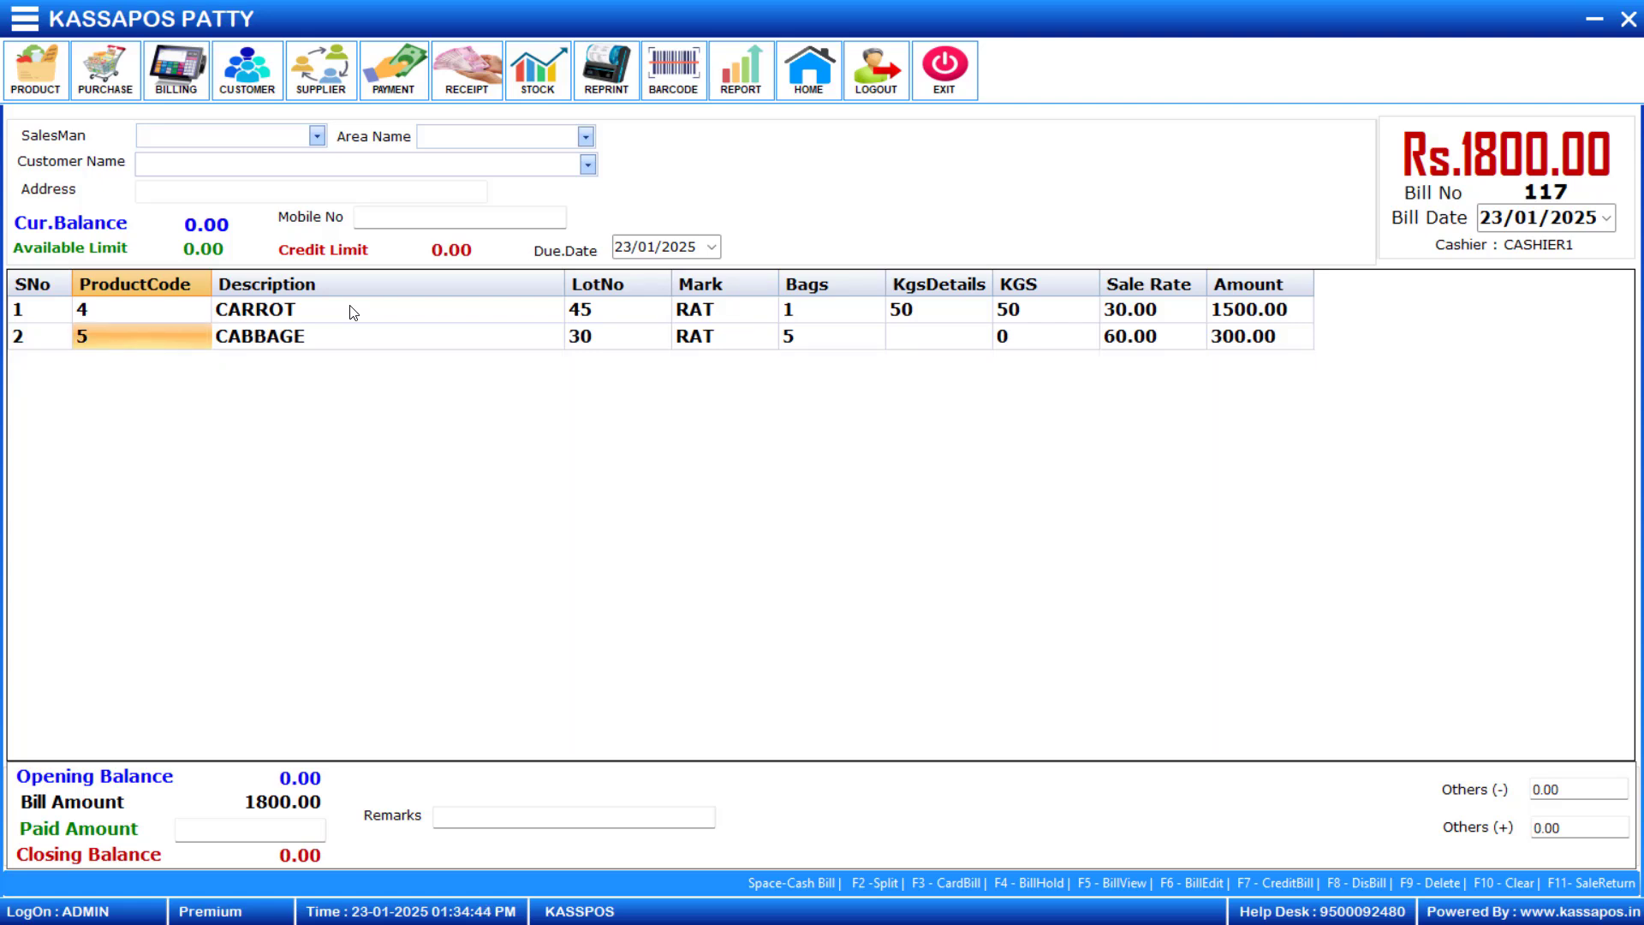
key(space)
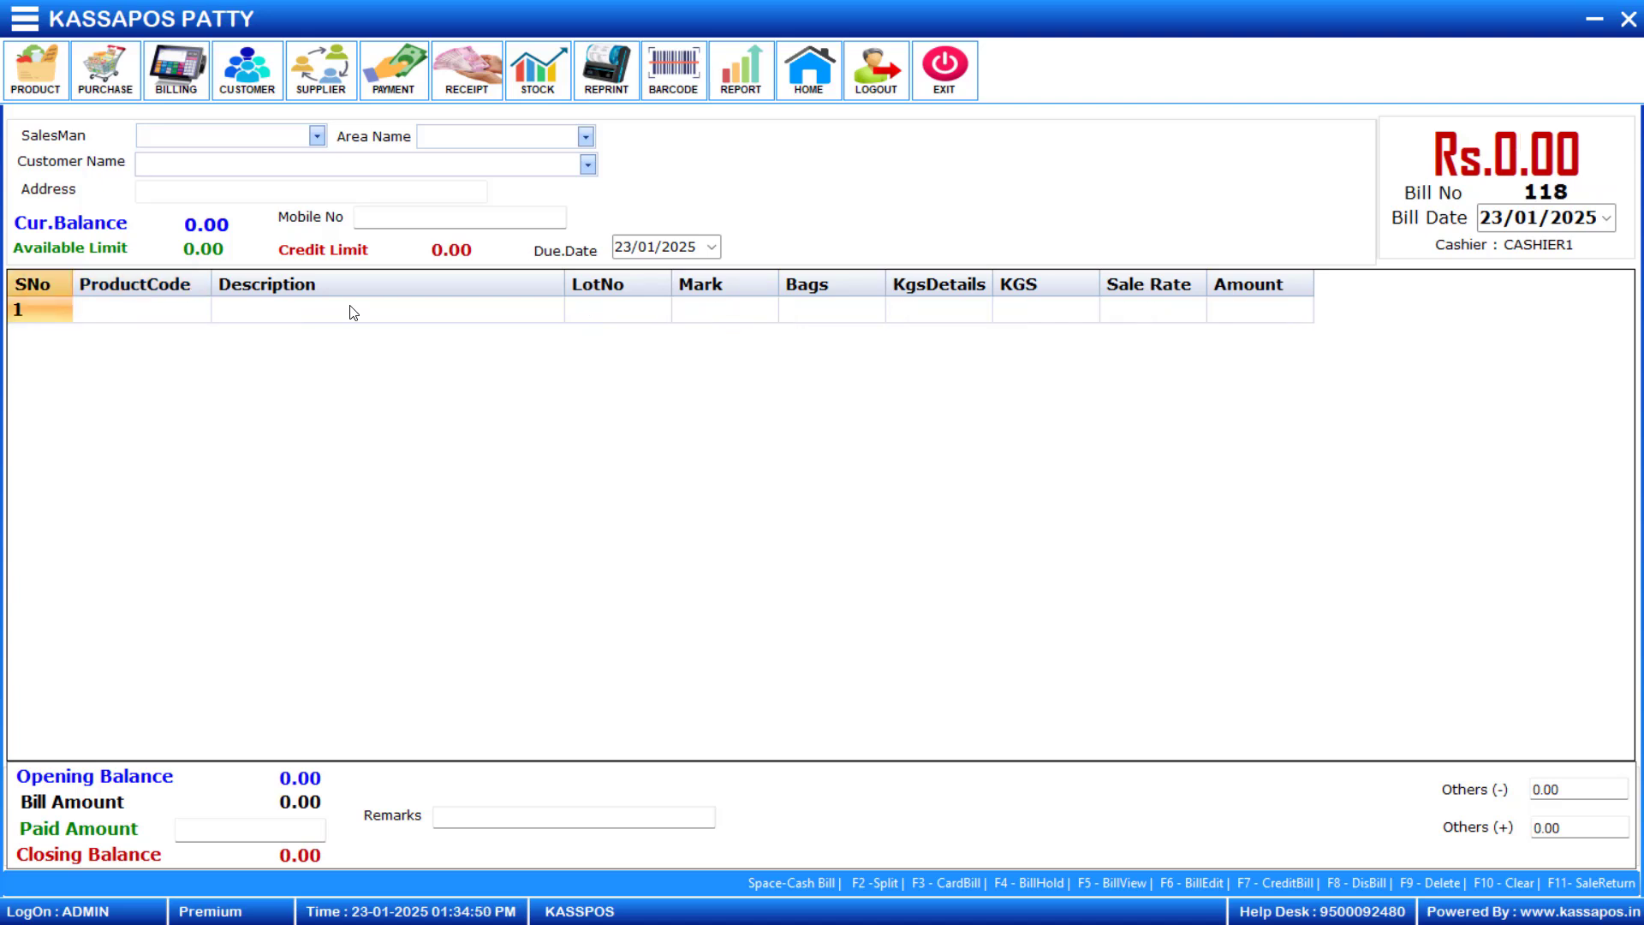
- View the bills dated 23/01/2025 and open the cash bill for editing, entering the edit password
key(F5)
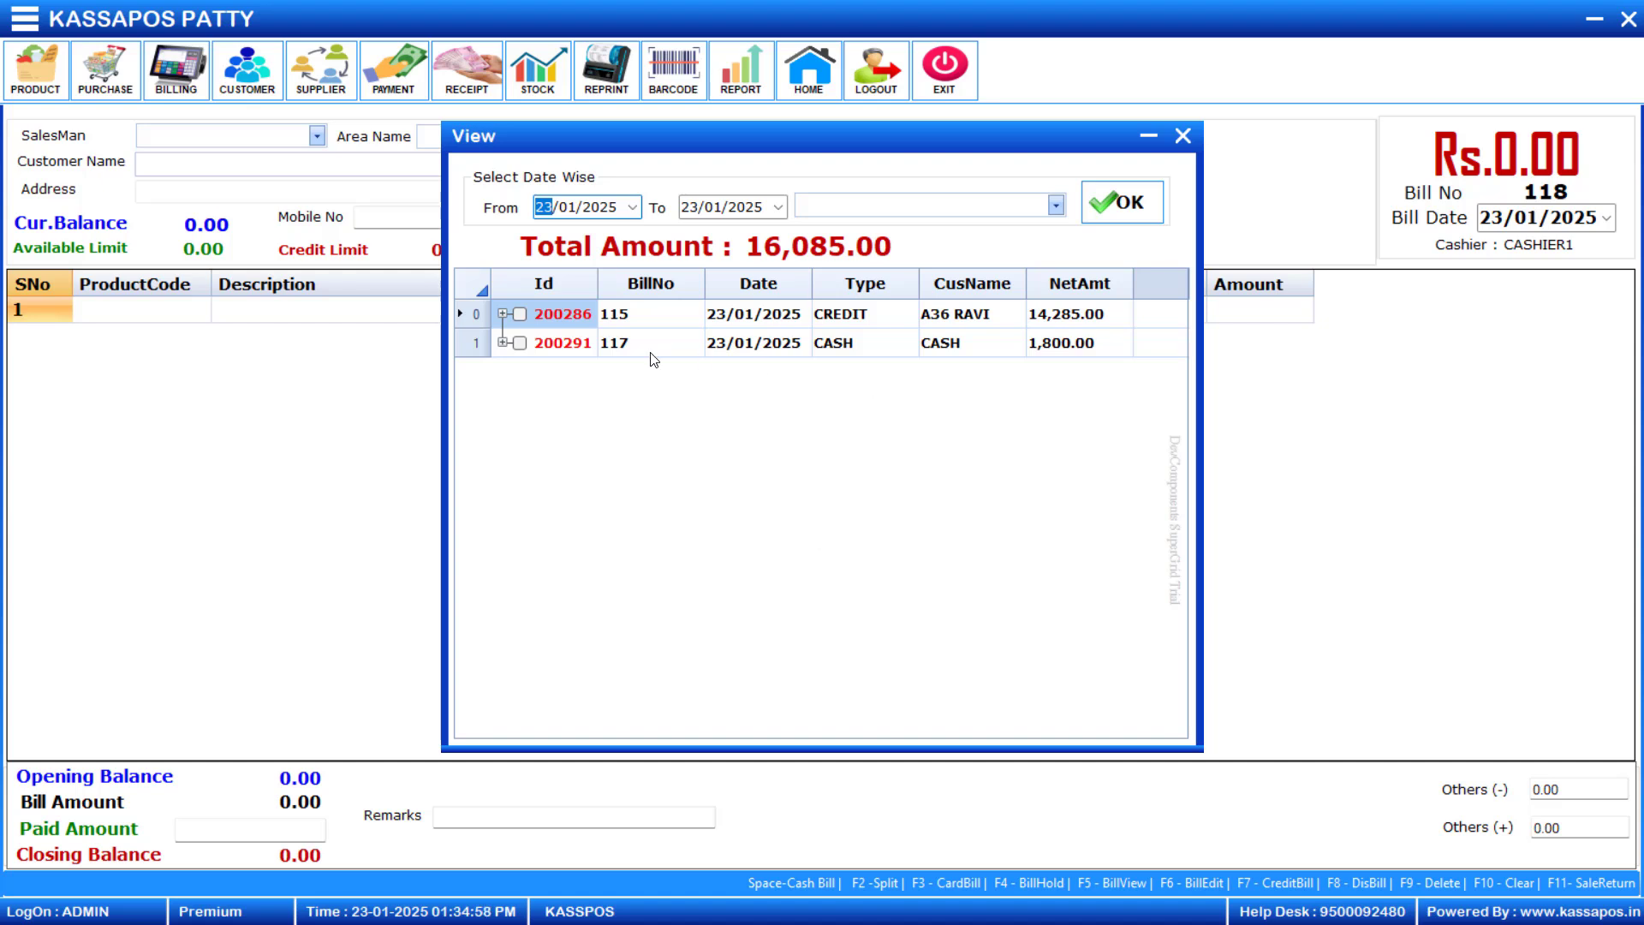
click(555, 344)
double_click(554, 344)
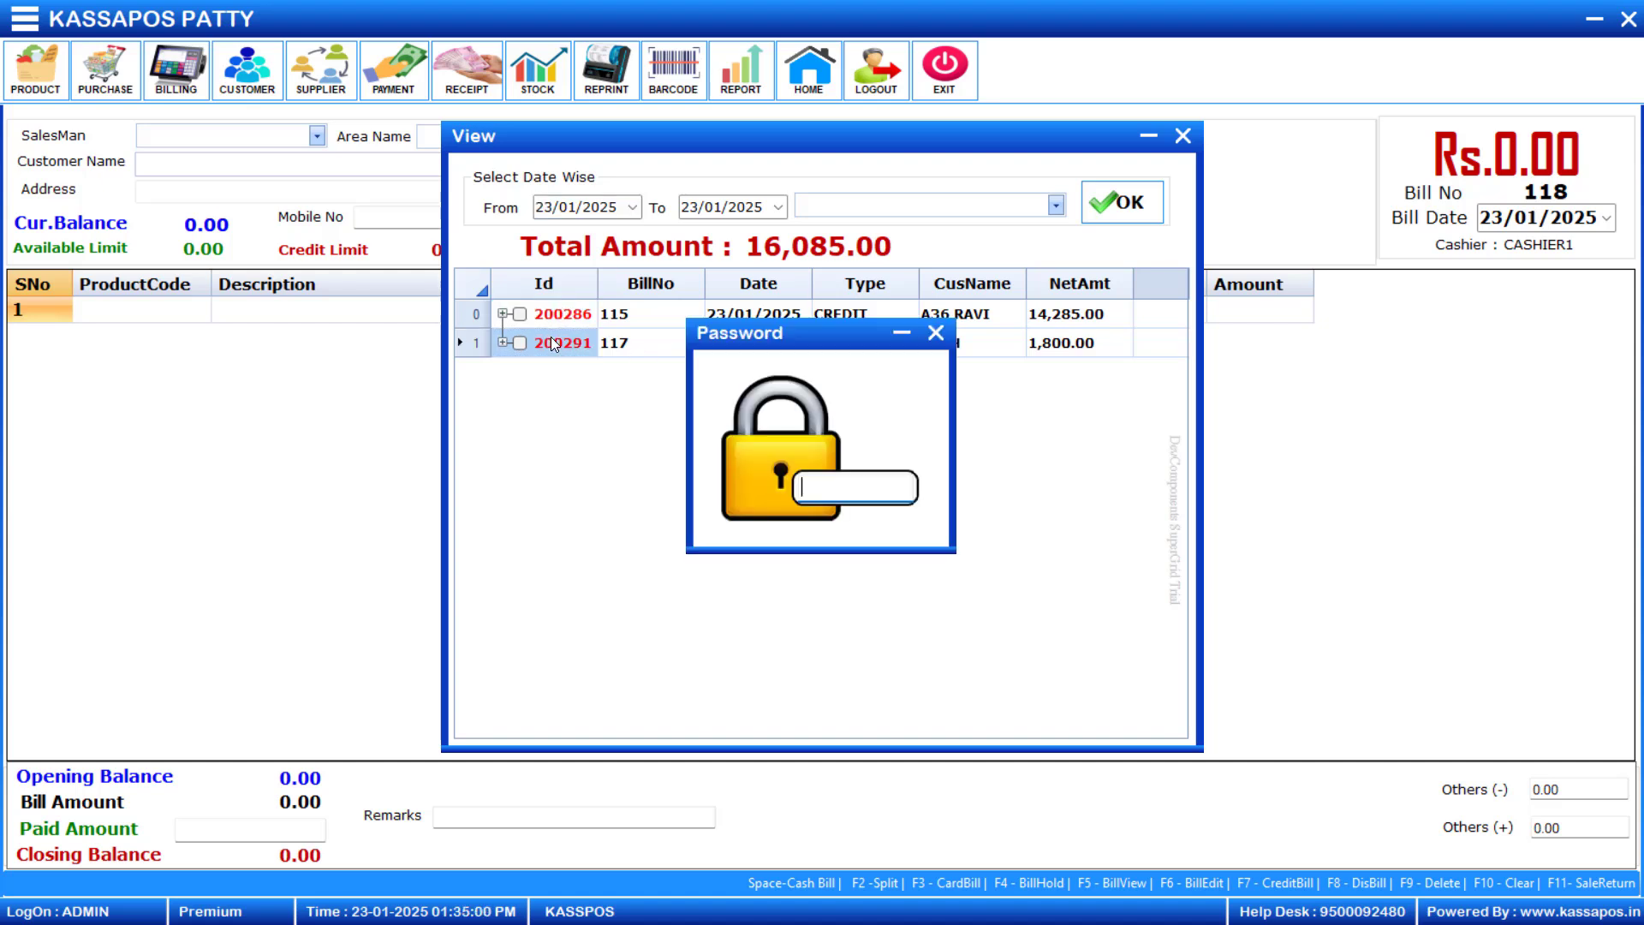
text(*)
key(Return)
key(Return)
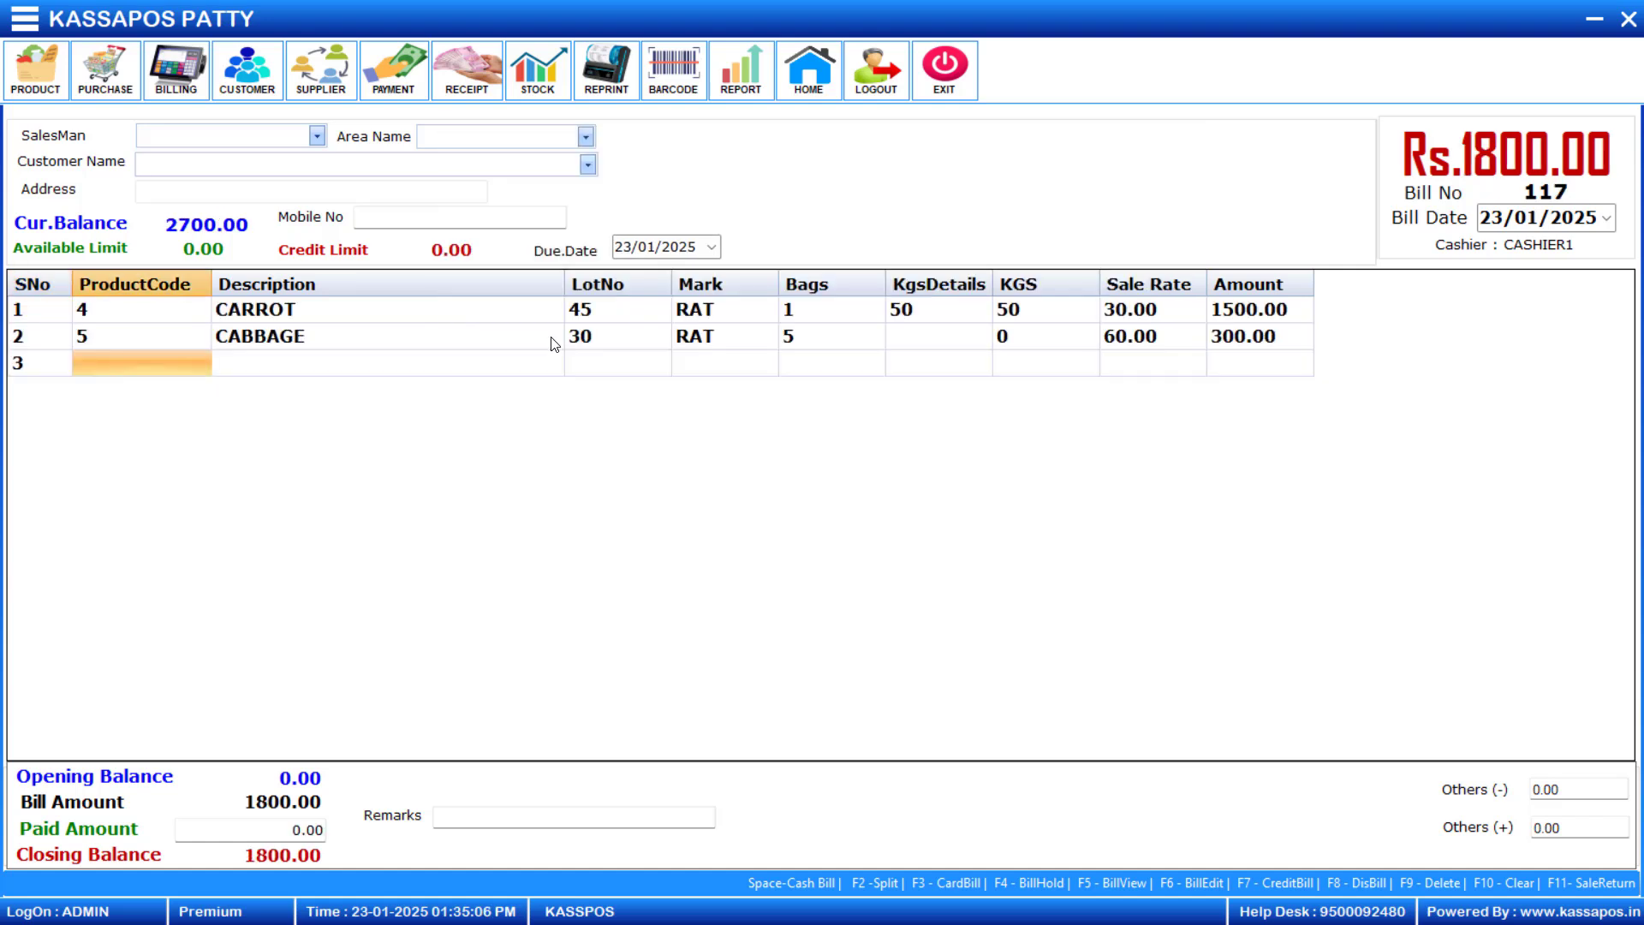
- Add Onion (product code 3) from lot 40 with bag weights 52+53 at a sale rate of 30
text(3)
key(Return)
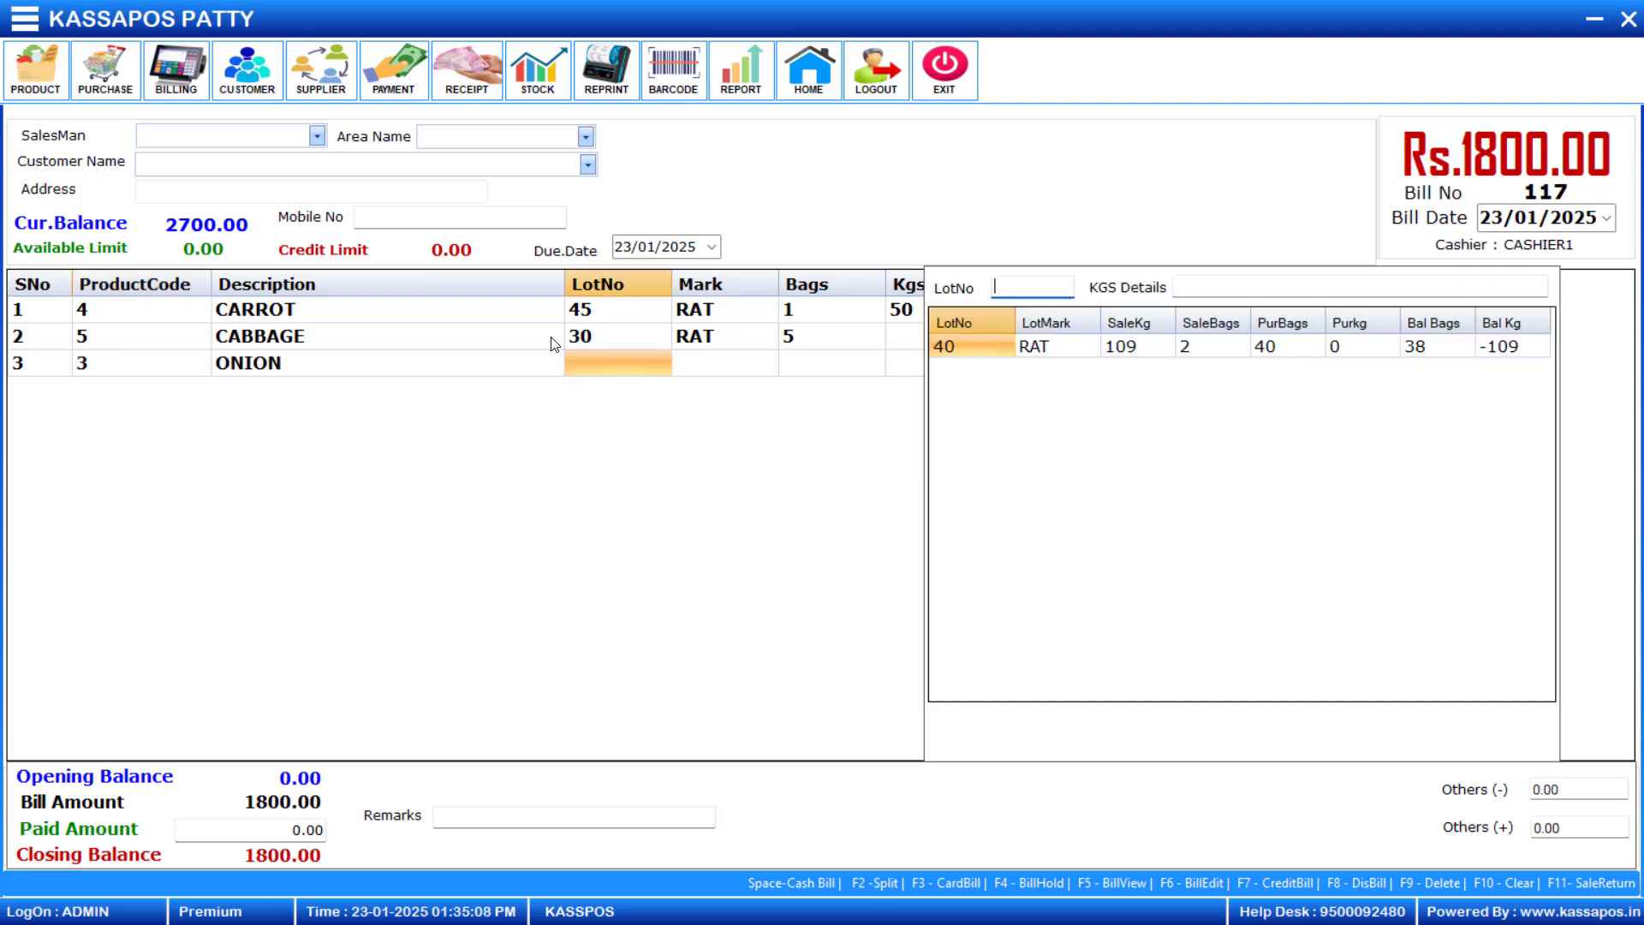
text(40)
key(Return)
text(5)
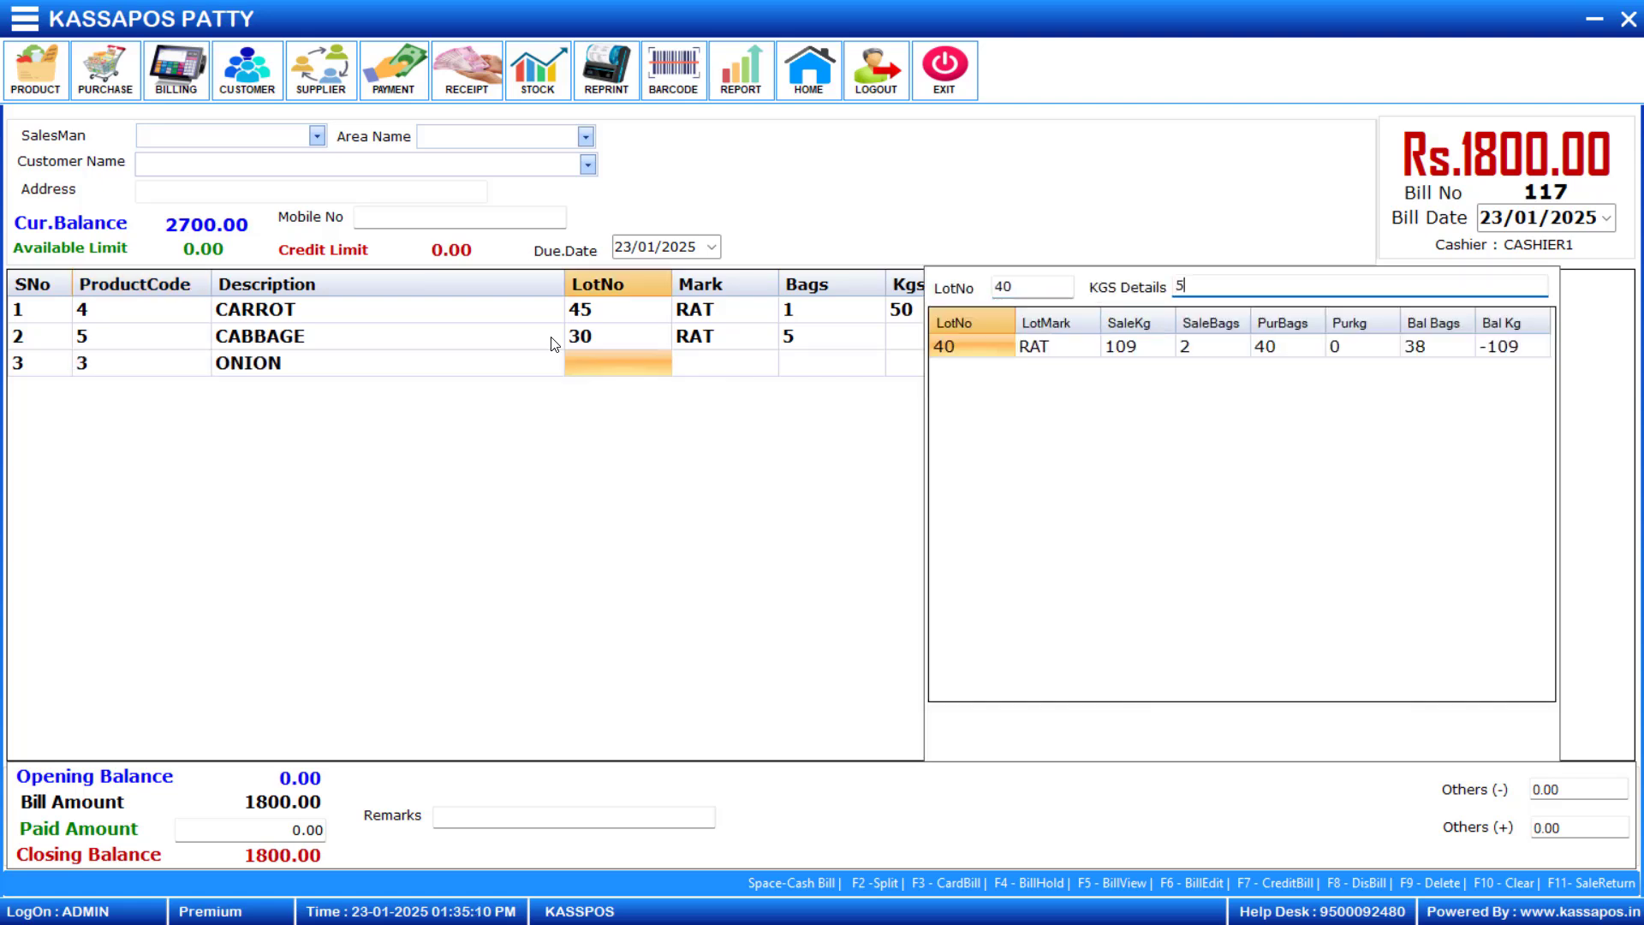
text(2+53)
key(Return)
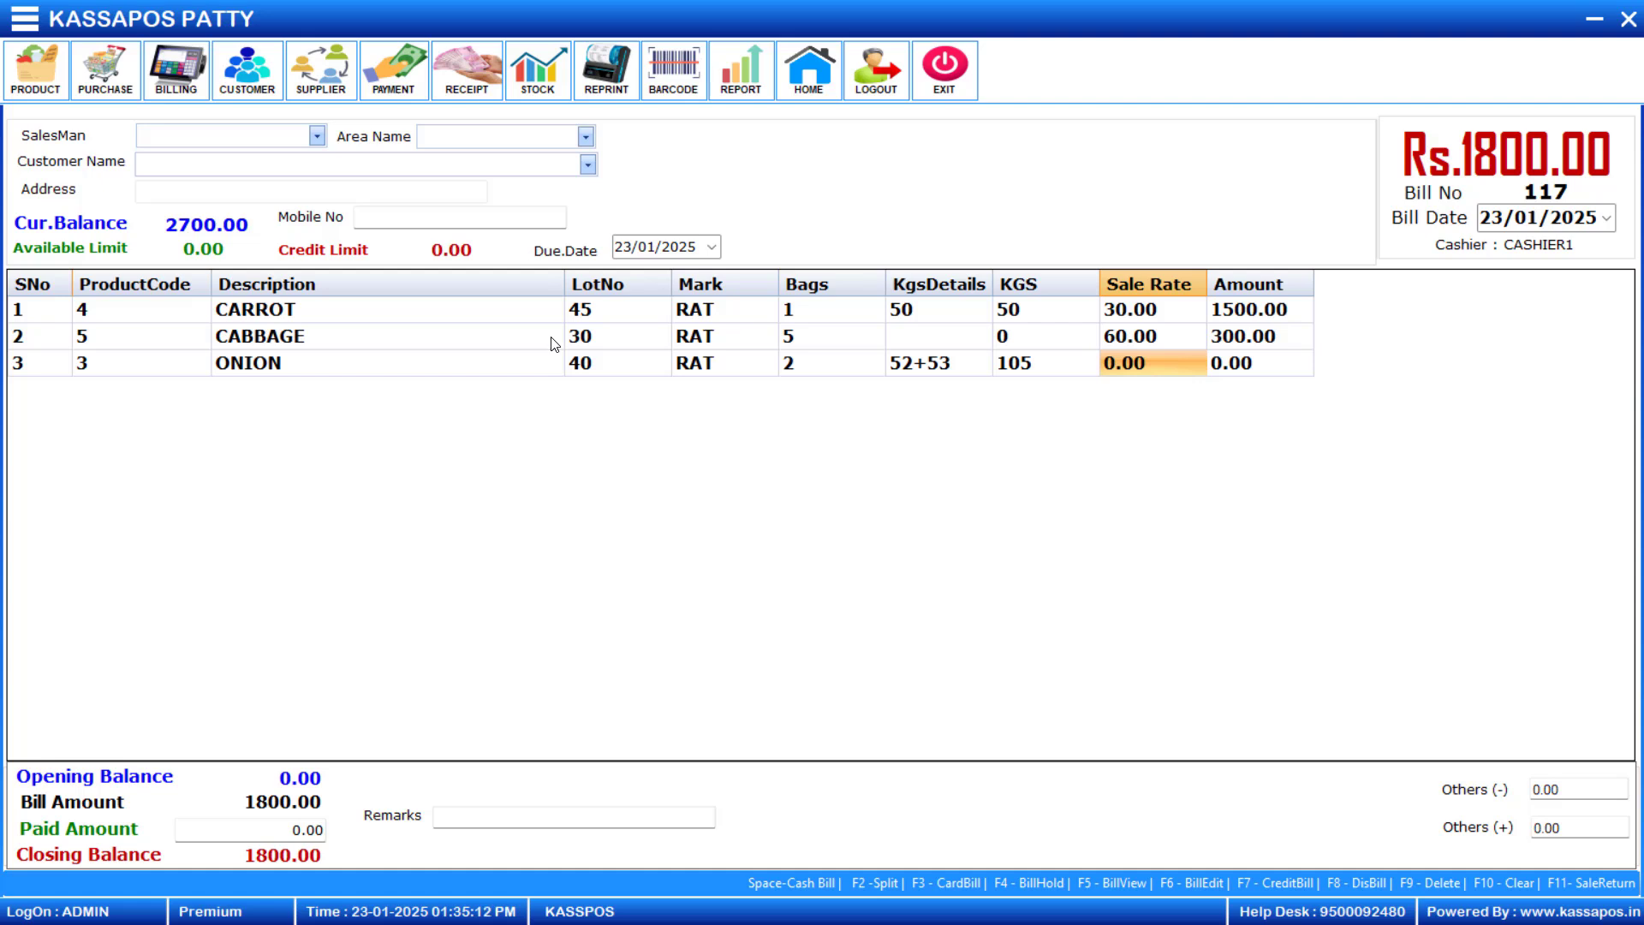
text(30)
key(Return)
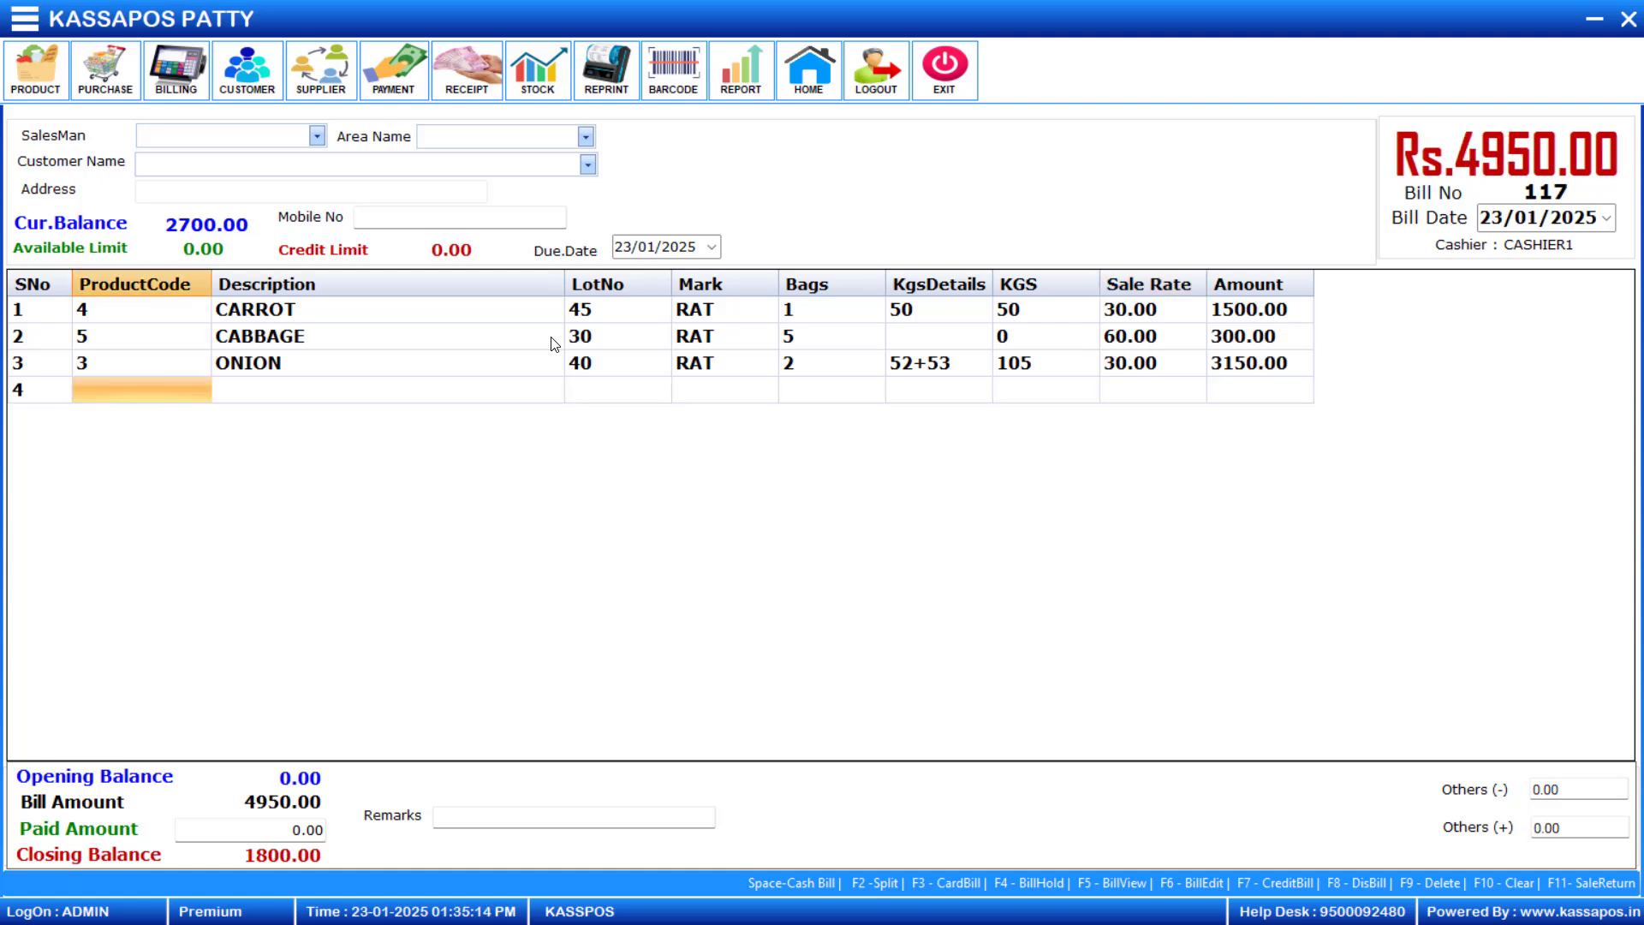
- Save the edited bill as a cash bill and close the billing screen
key(Up)
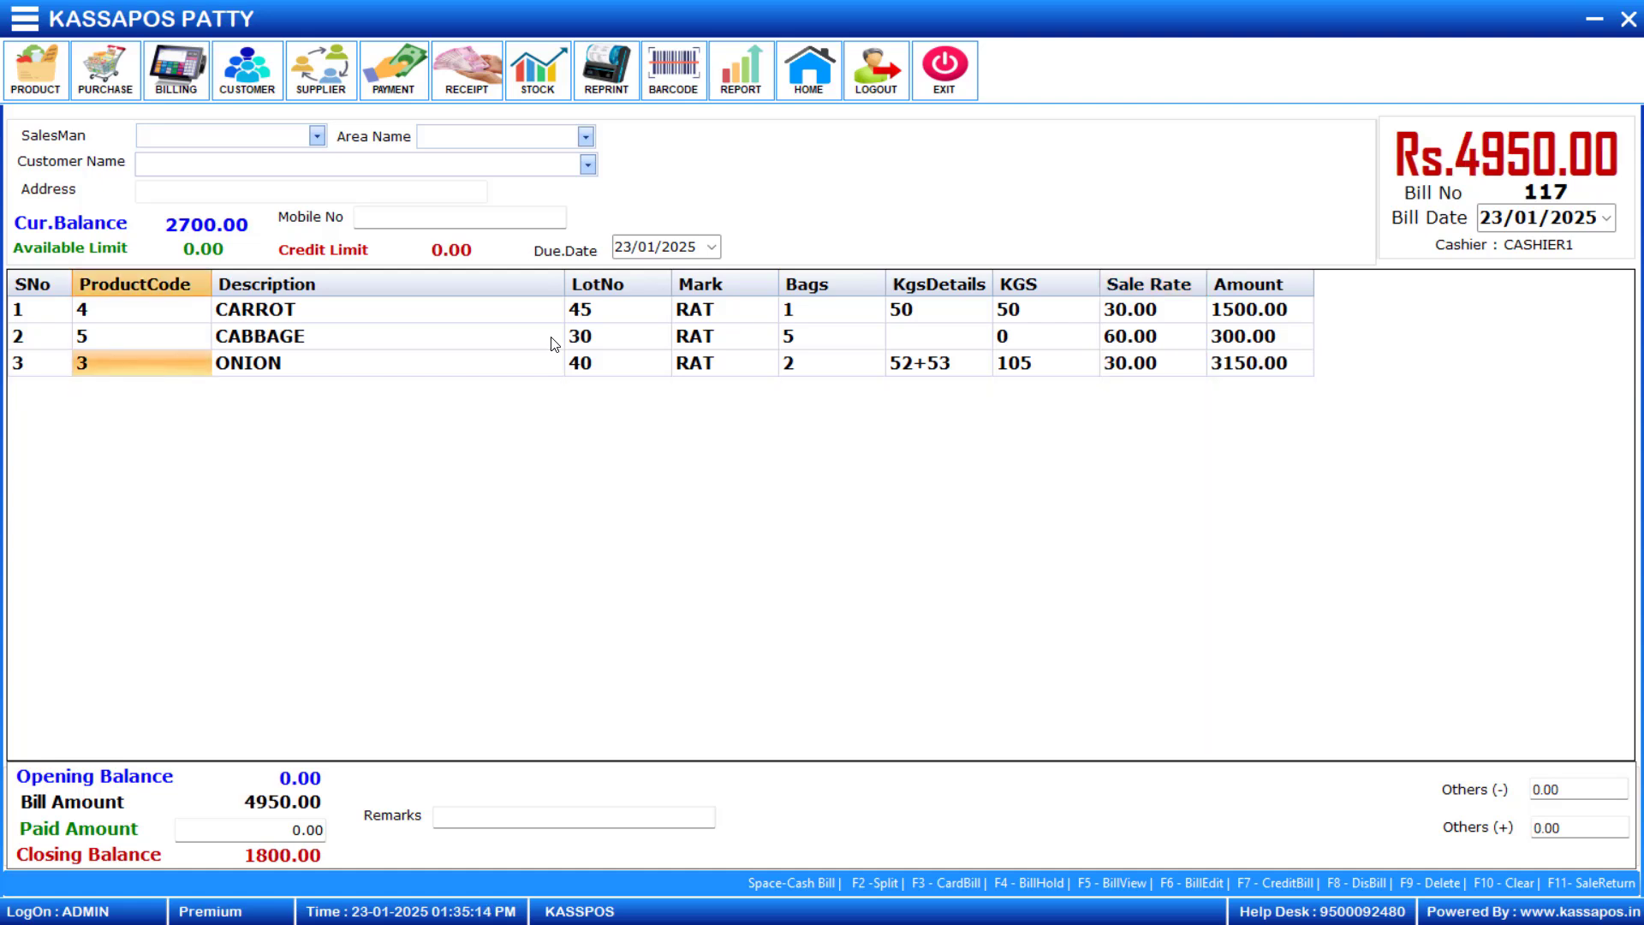
key(space)
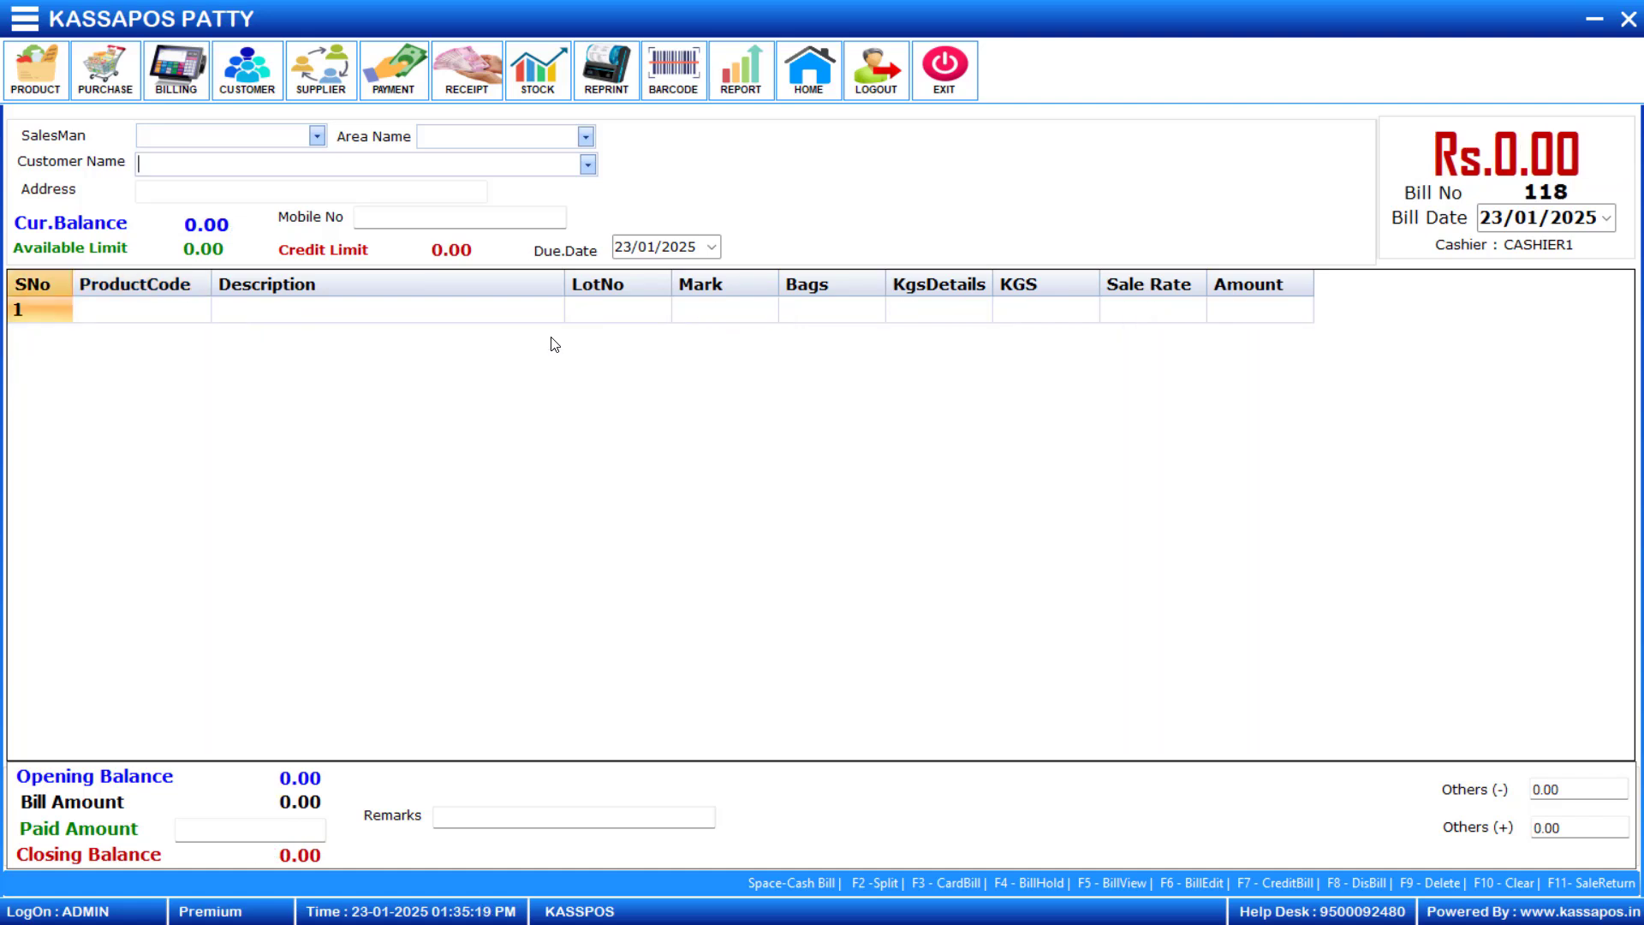
click(1629, 20)
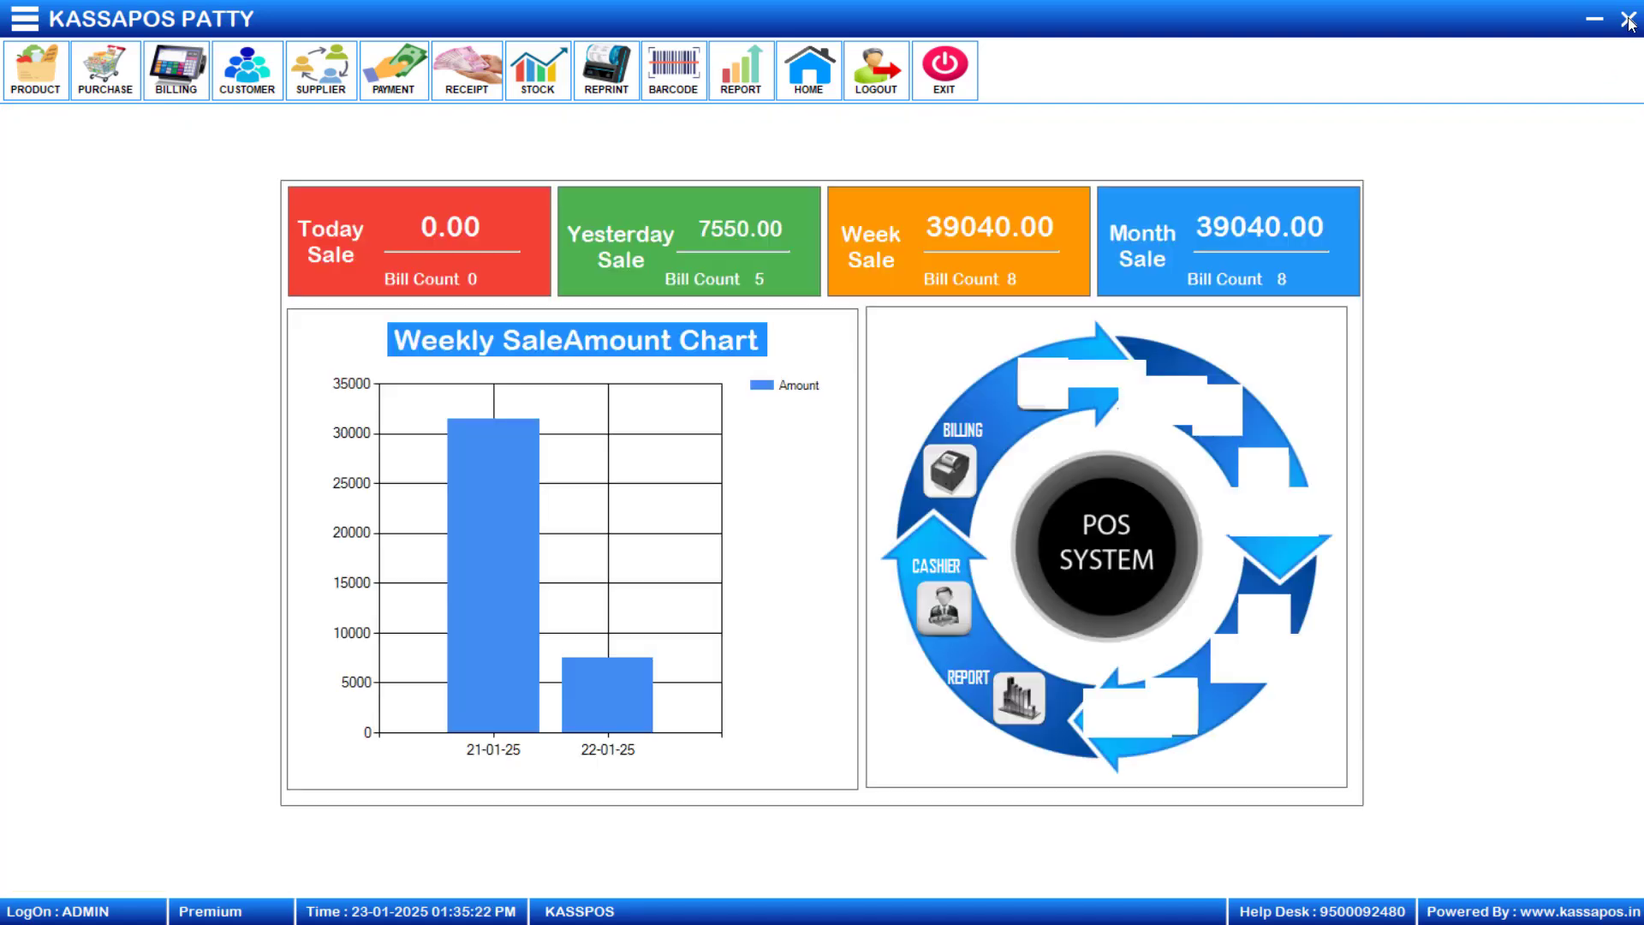